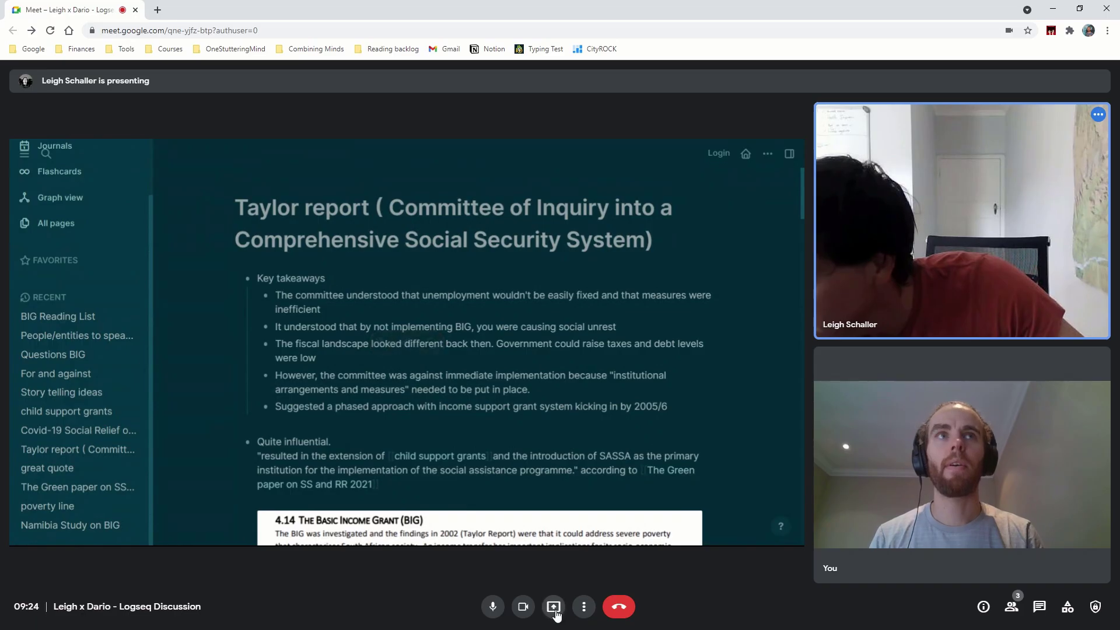
Step: Present the entire Screen 2 in the Google Meet call
click(554, 607)
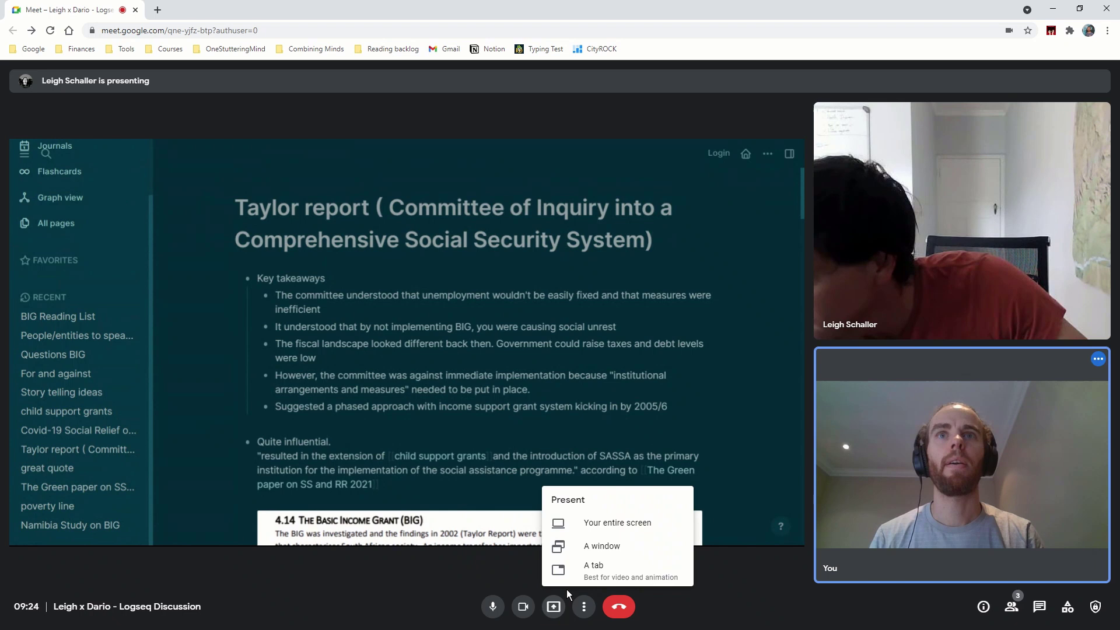
click(610, 521)
click(612, 371)
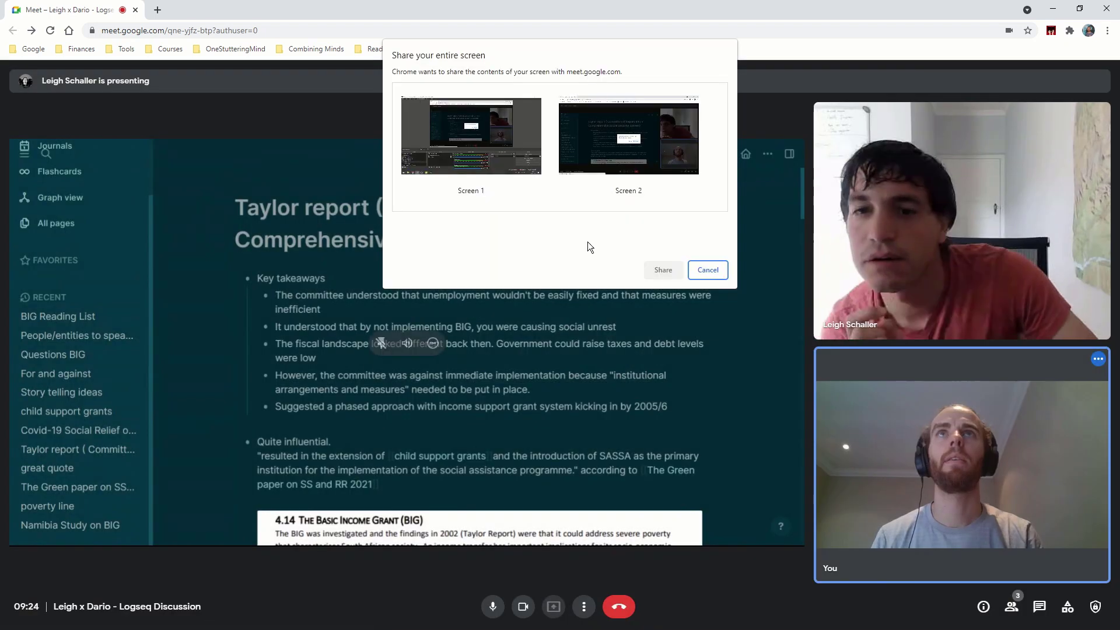
click(607, 126)
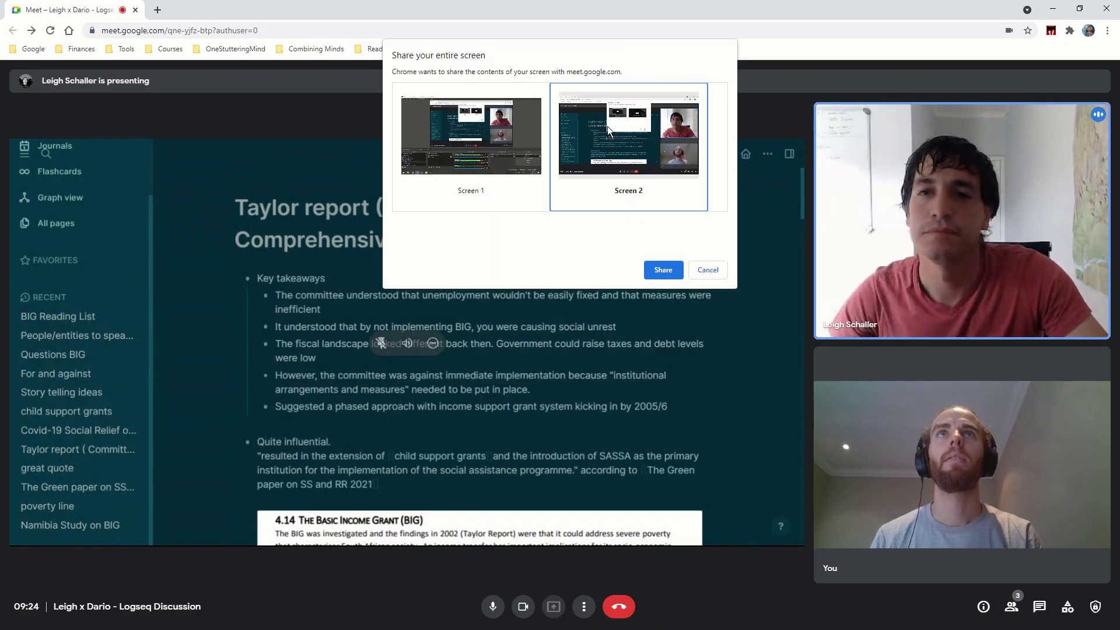
click(667, 270)
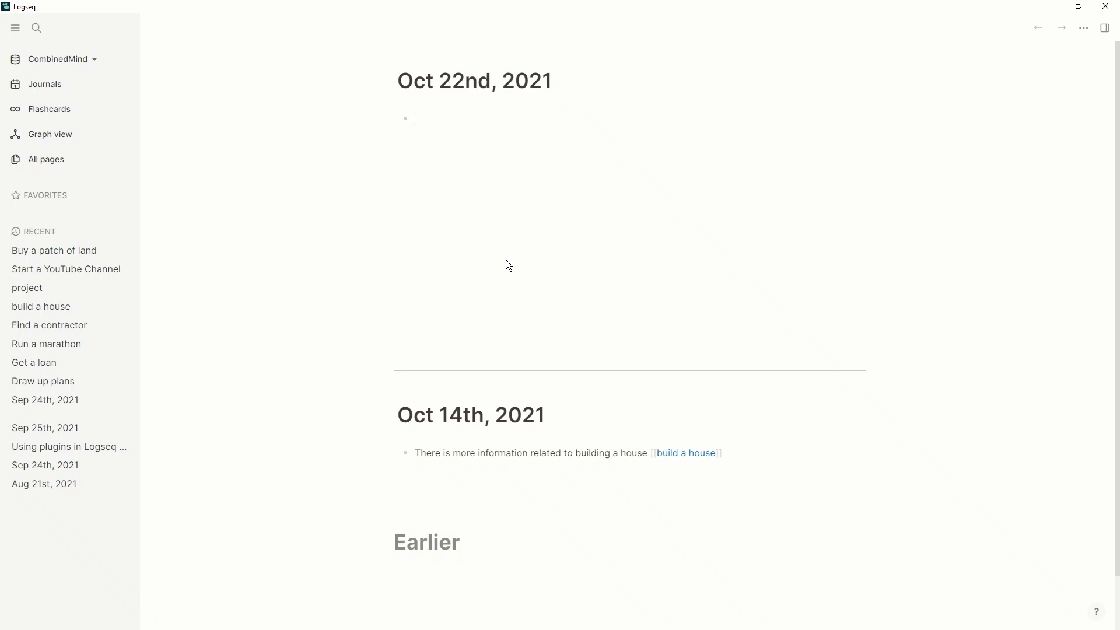
Step: In Logseq, add a link to a Basic Income Grant page in the Oct 22nd, 2021 journal and open that page for editing
text([[Basic )
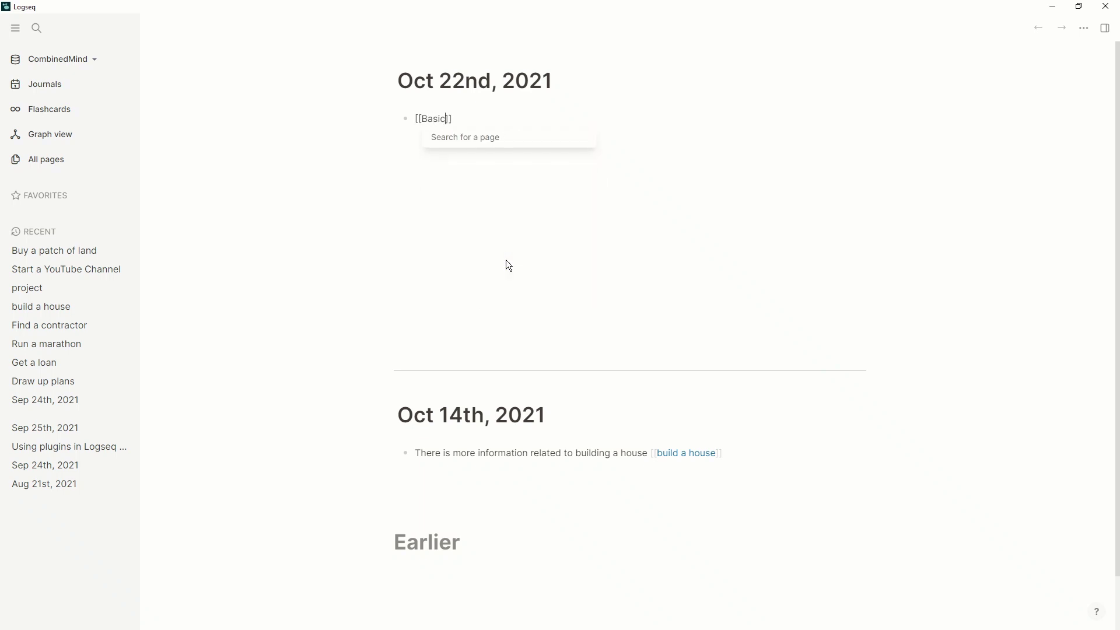
text(Income Grant)
key(Escape)
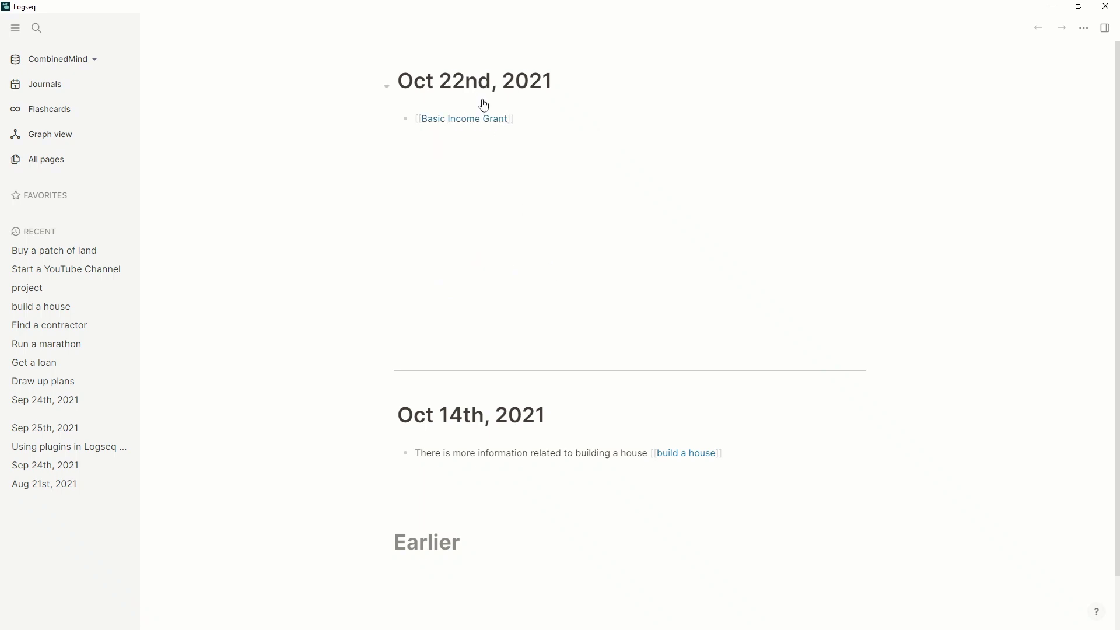
click(489, 119)
click(490, 117)
Step: Add a linked Questions block with the nested questions "How does this work" and "Why do we do it"
text([[Question)
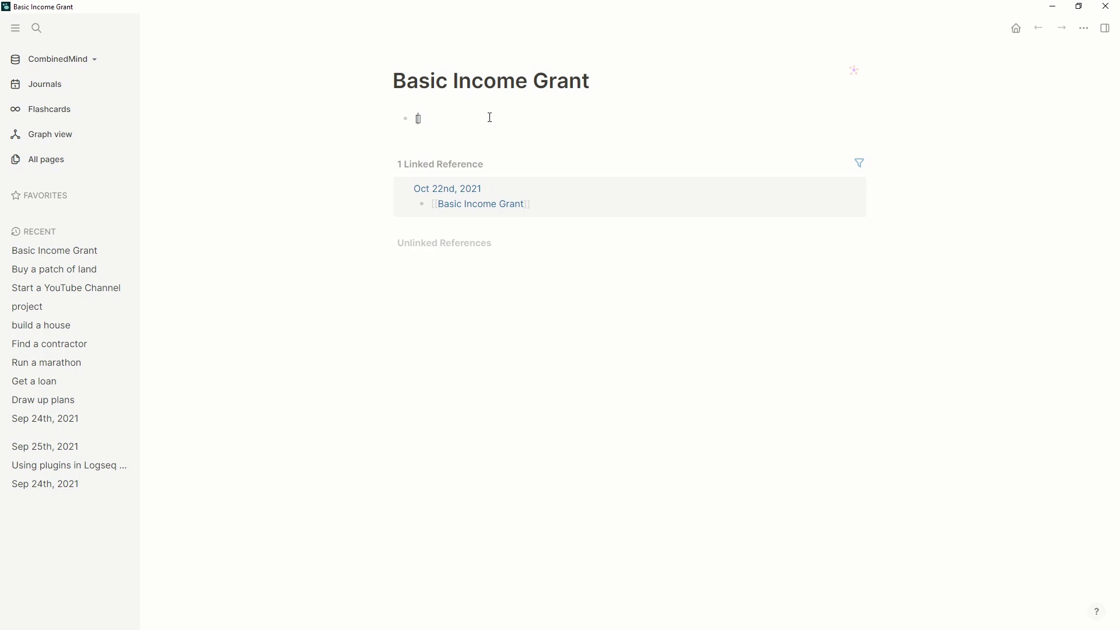
text(s)
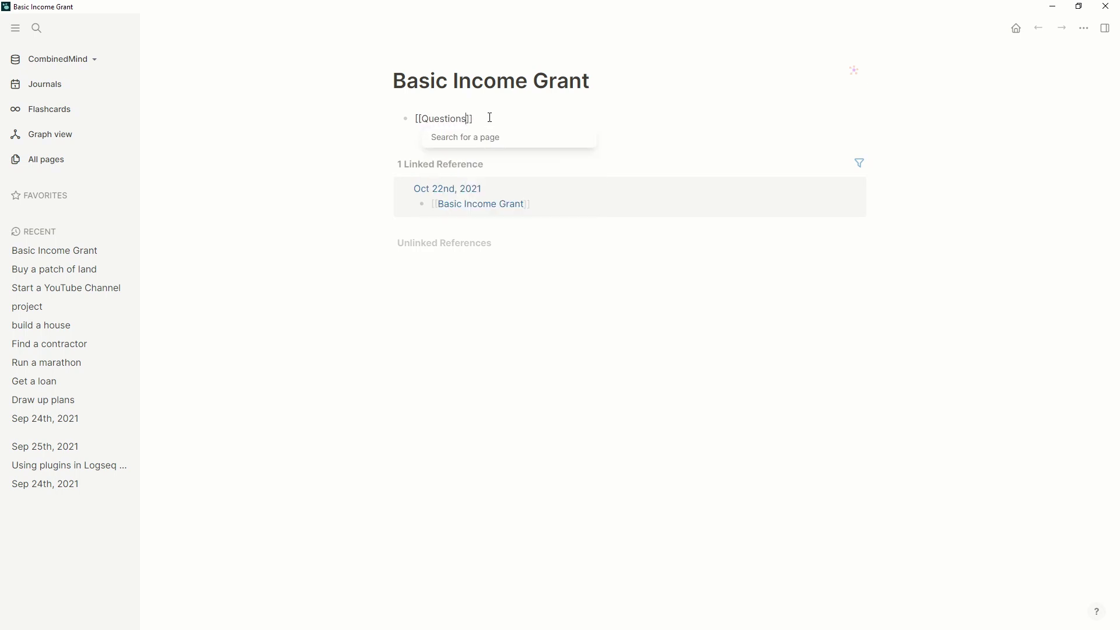
click(503, 119)
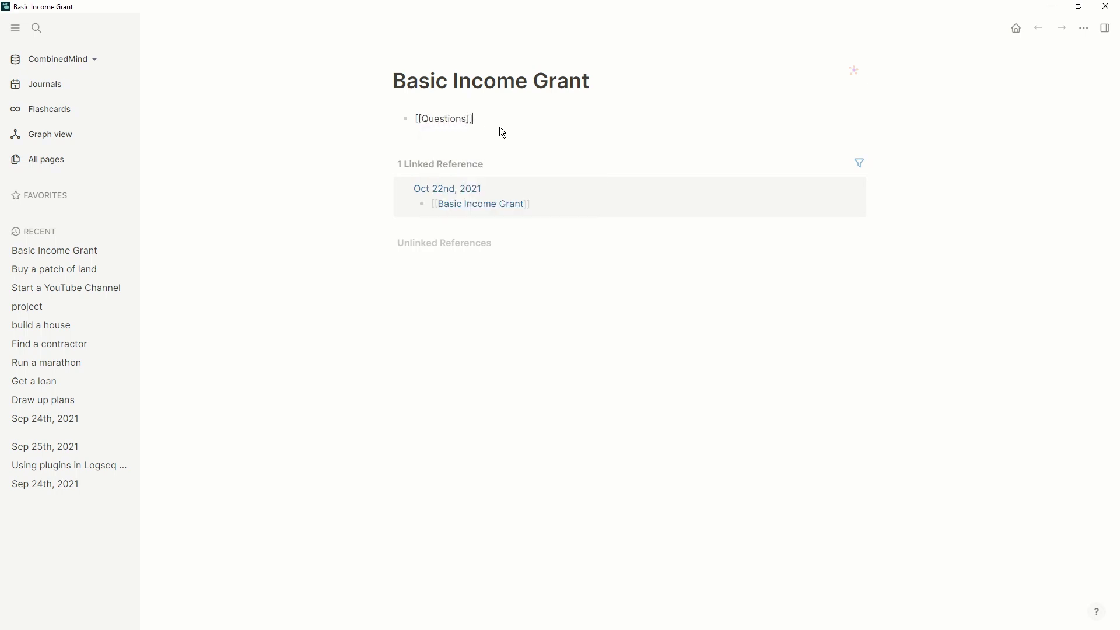
key(Return)
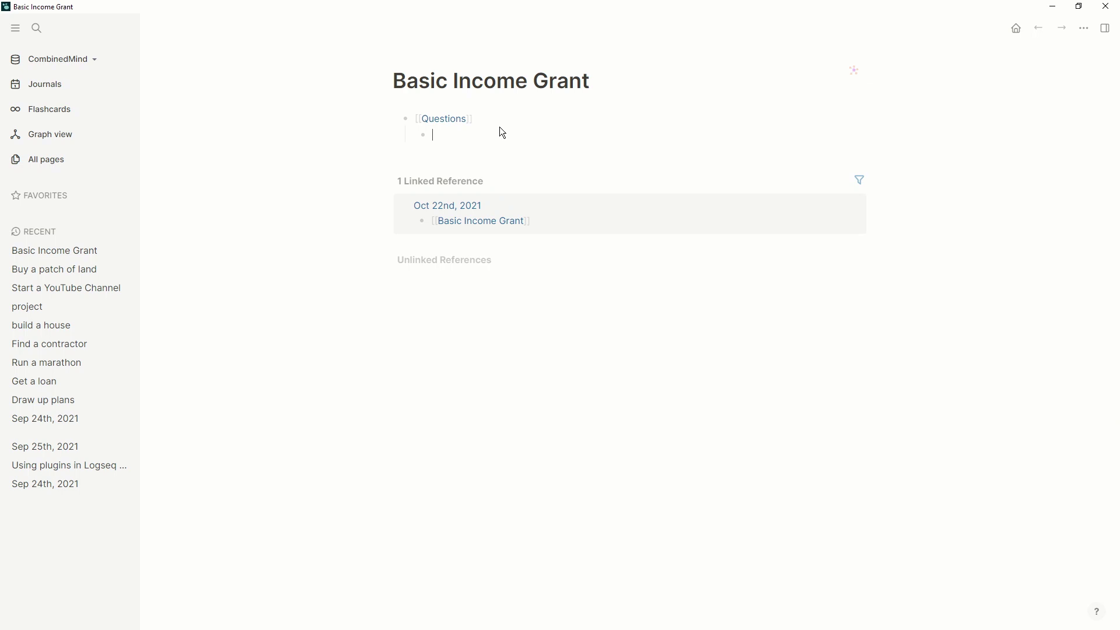
text(How h)
text(oes this work)
key(Return)
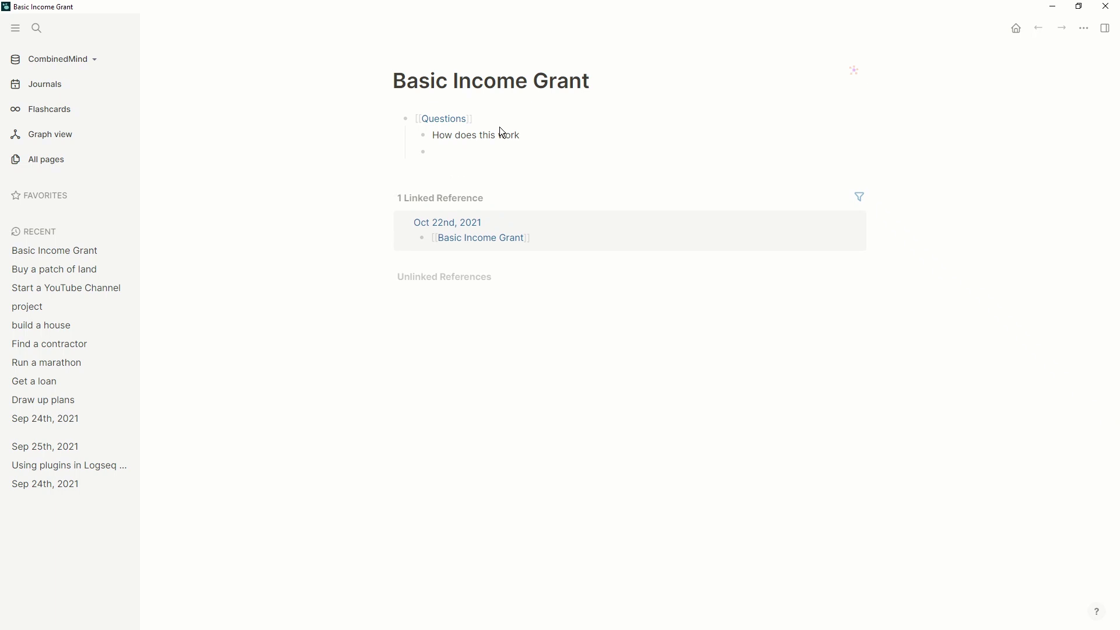
text(Why do we do it)
key(Return)
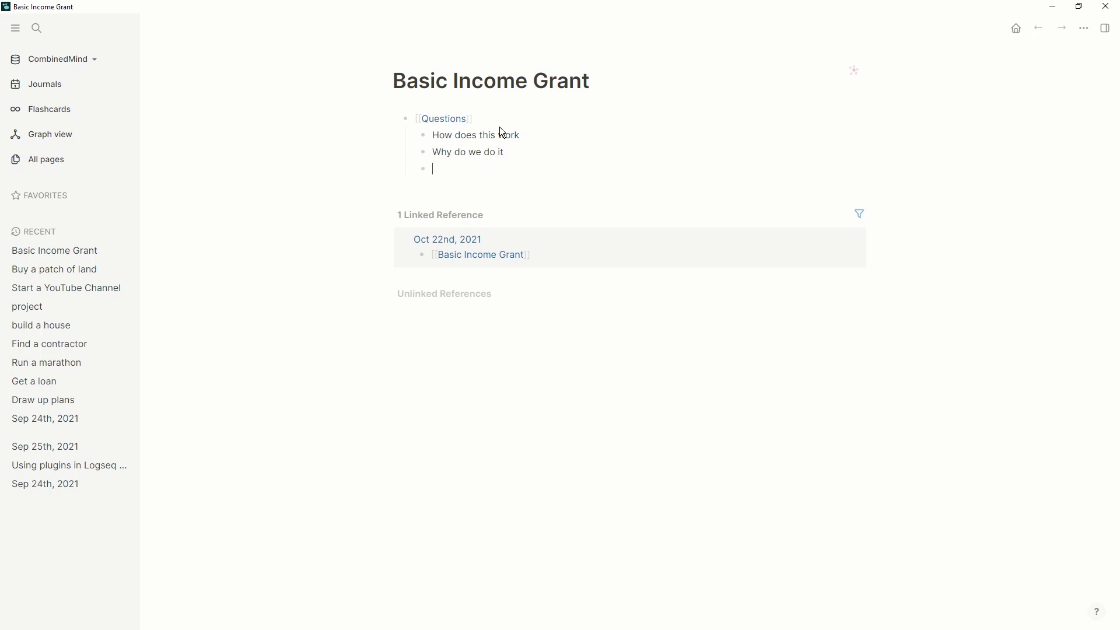
Step: Under "How does this work", nest a link to the people page with a person's first name beneath it
click(549, 125)
key(Return)
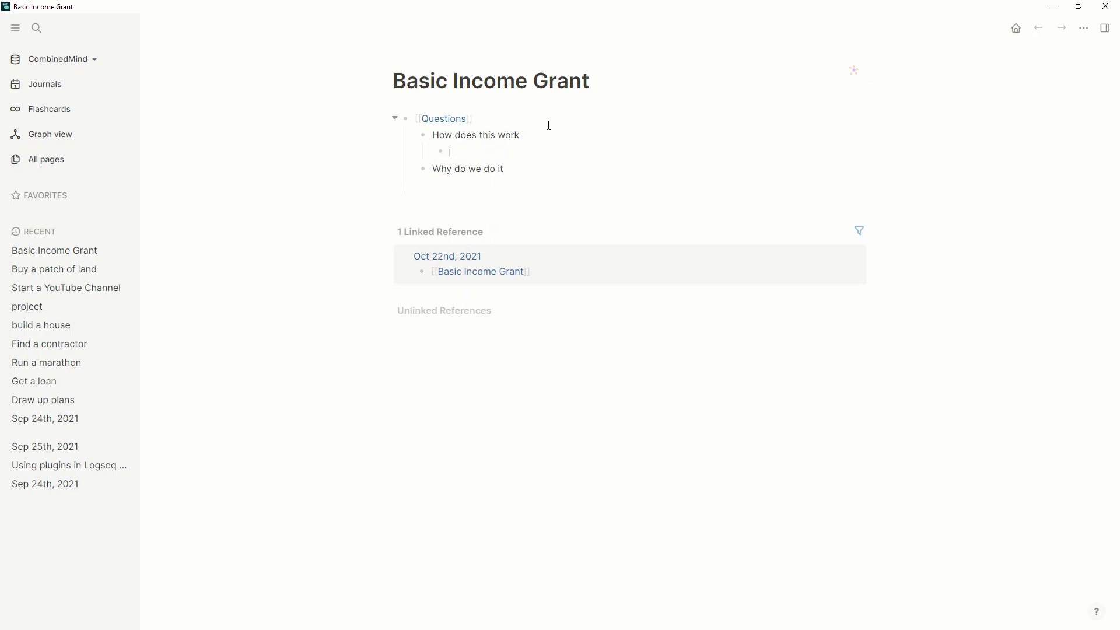
text([[peo)
key(Return)
key(Return)
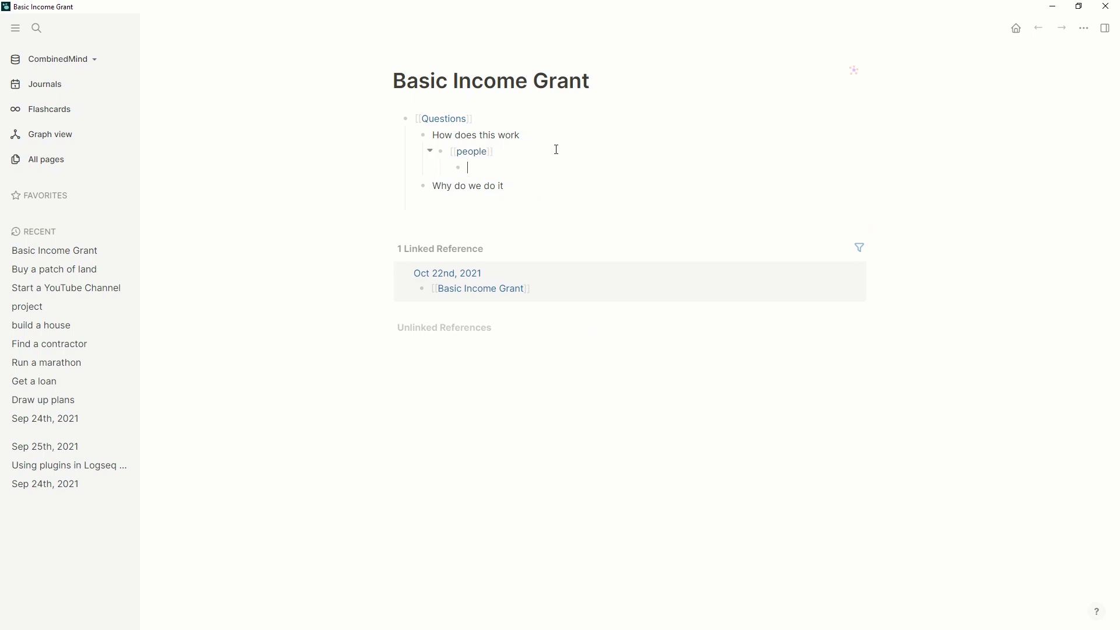
text(Jane)
Step: Under "Why do we do it", nest a people page link with another person's first name beneath it, and enlarge the interface
click(531, 186)
key(Return)
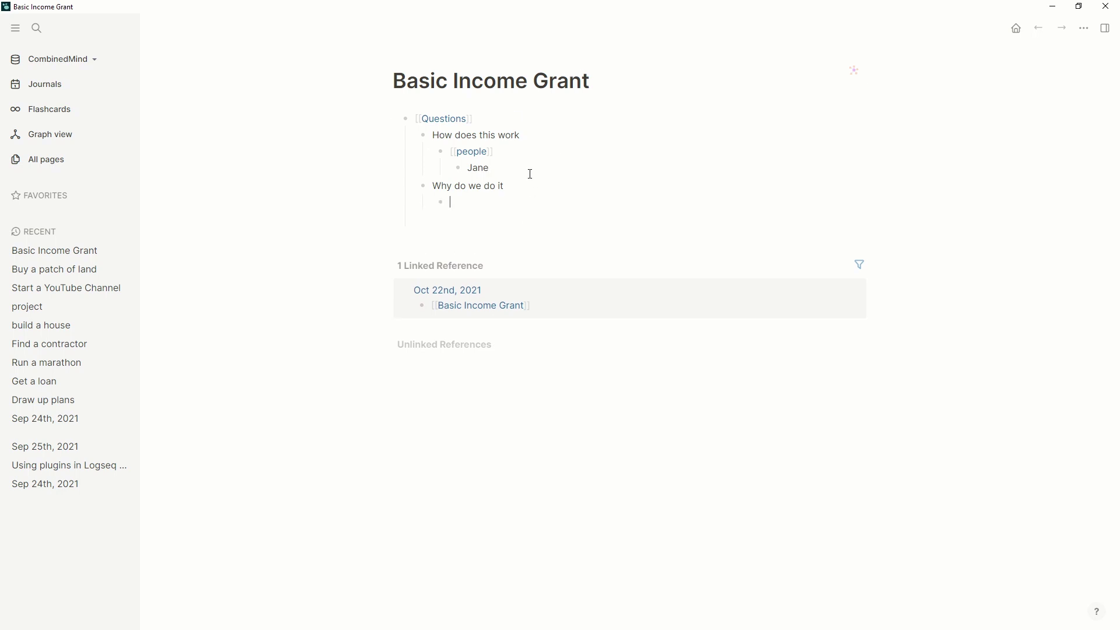
text([[people)
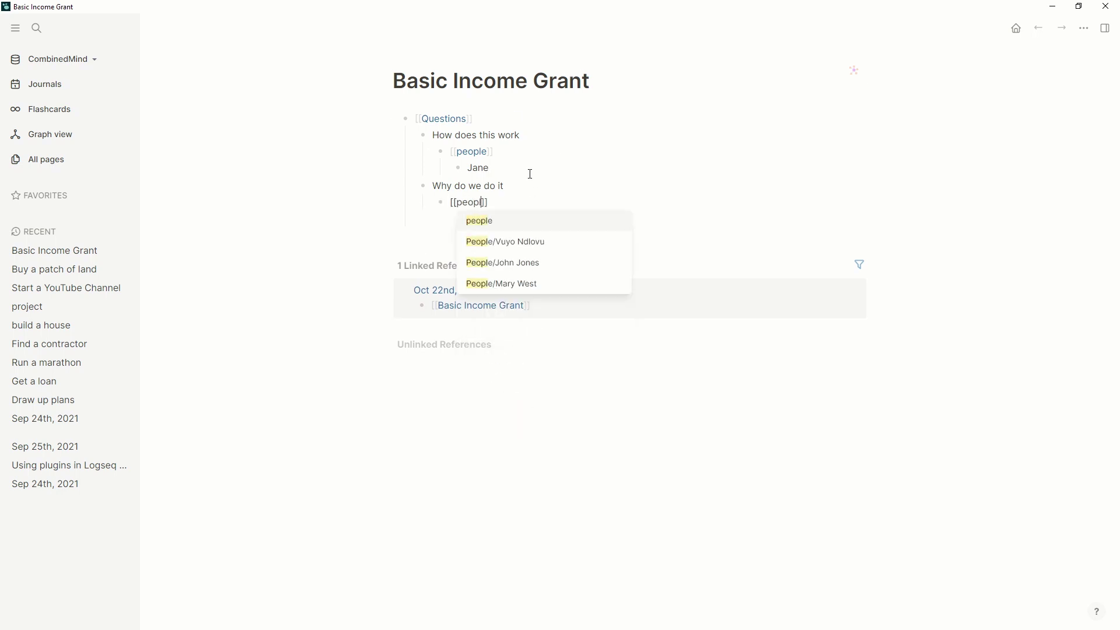
key(Return)
key(Return)
key(Tab)
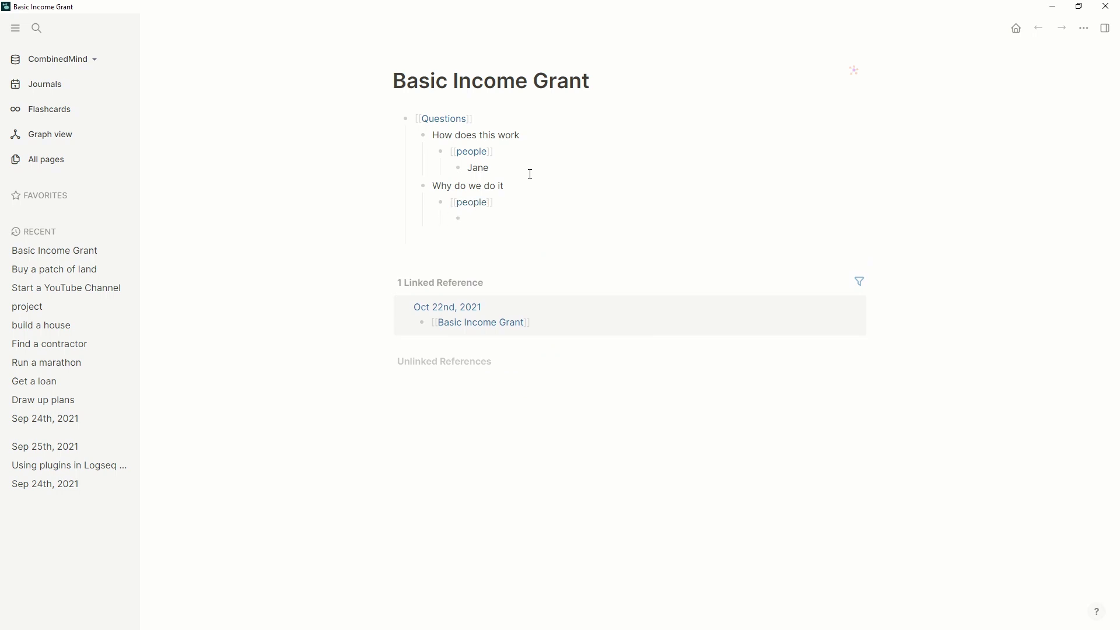
text(Geoff)
key(Escape)
click(616, 430)
key(ctrl+plus)
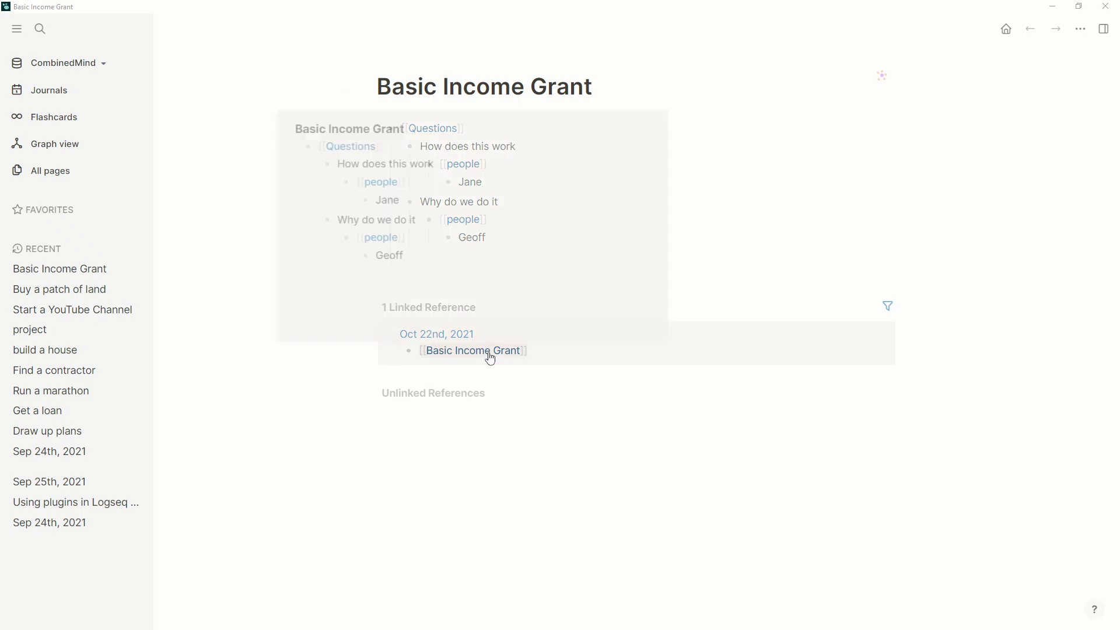
Step: Delete the Basic Income Grant link from the Oct 22nd, 2021 journal page and return to the Basic Income Grant page
click(467, 335)
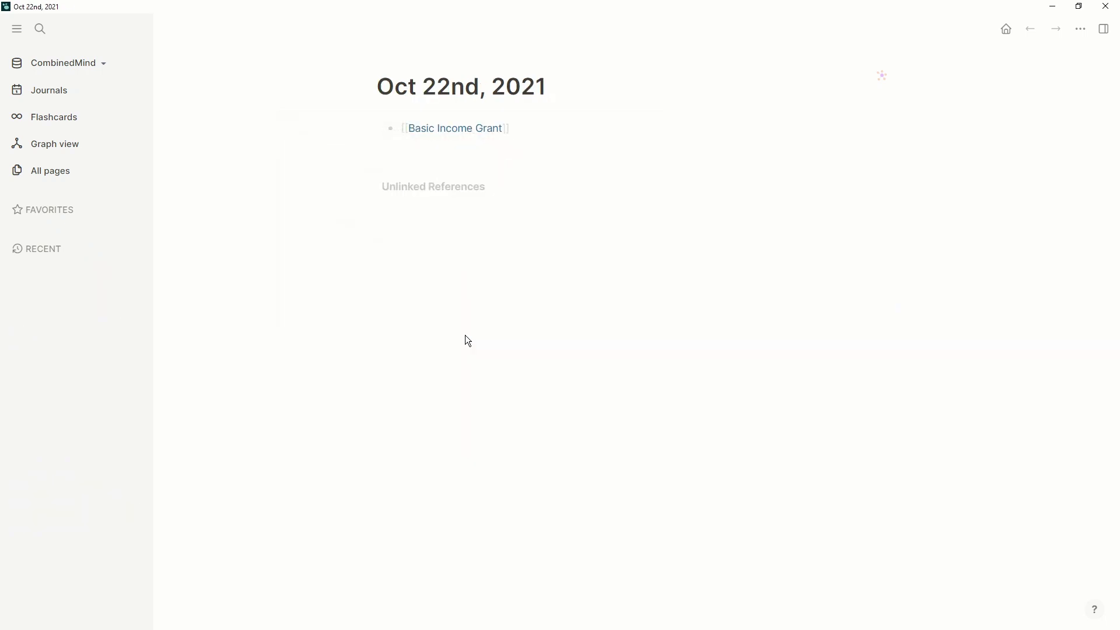
click(589, 132)
key(Escape)
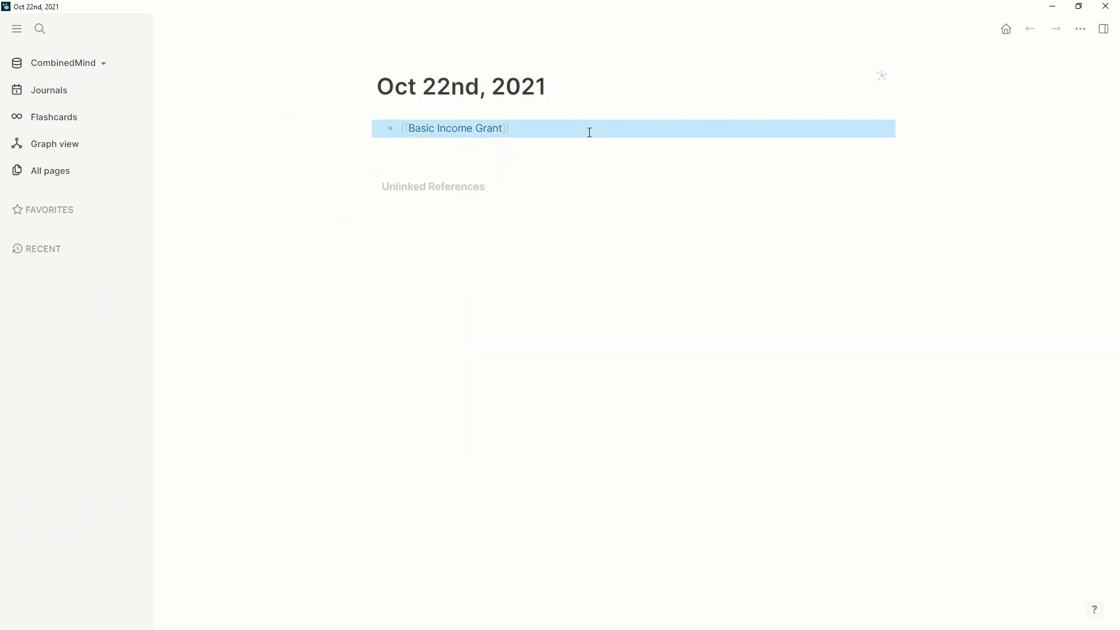
key(BackSpace)
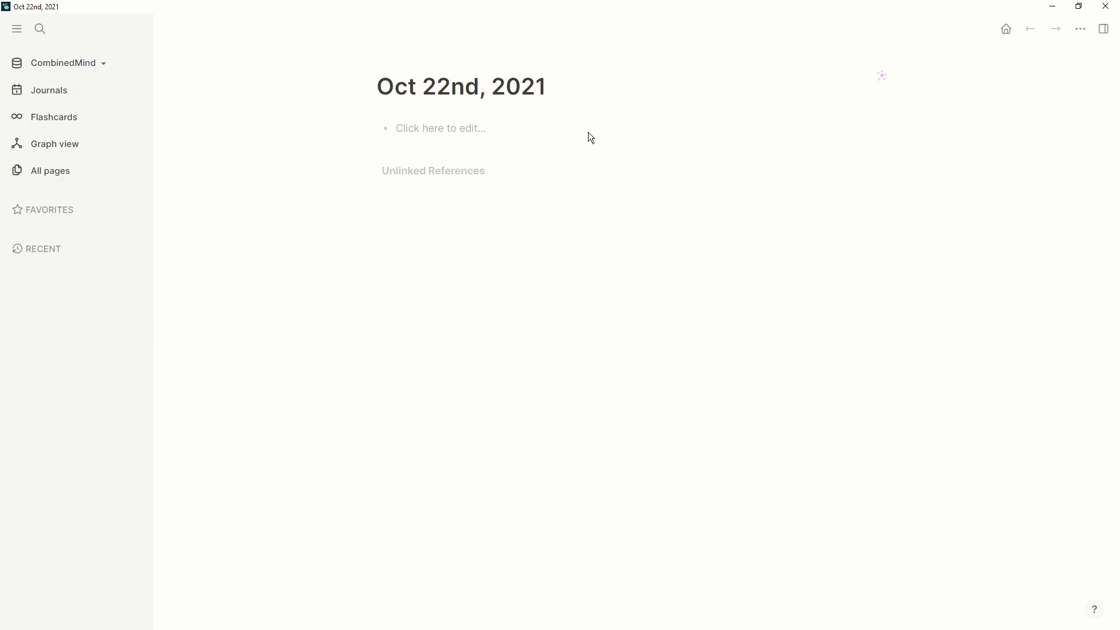
key(ctrl+bracketleft)
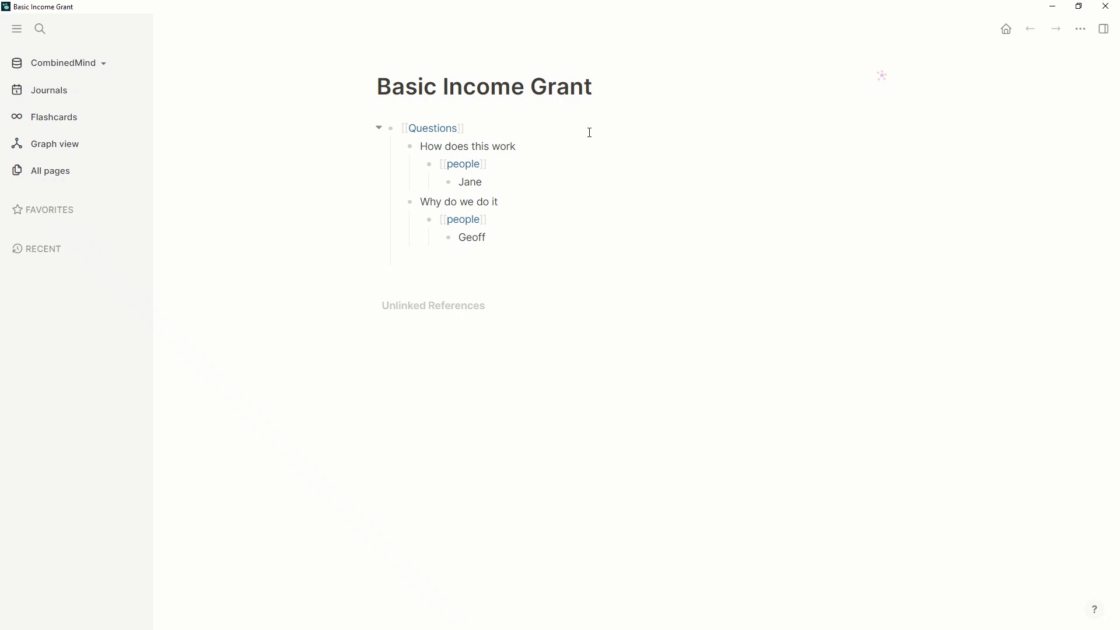
Step: Create a new page named "test page here" through the page search
click(38, 29)
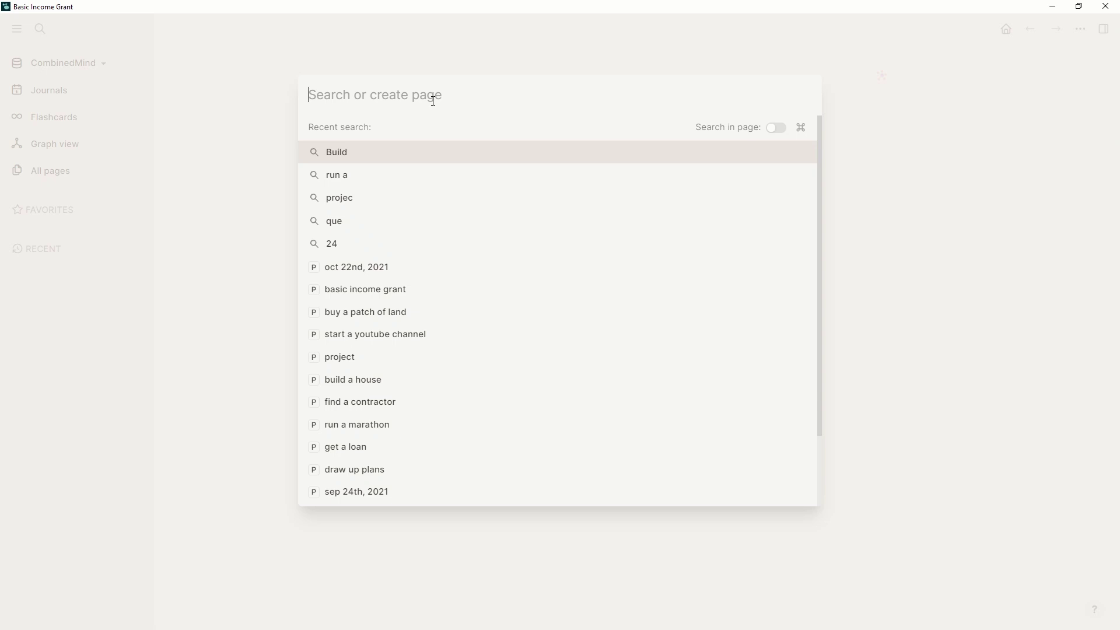
text(test pag)
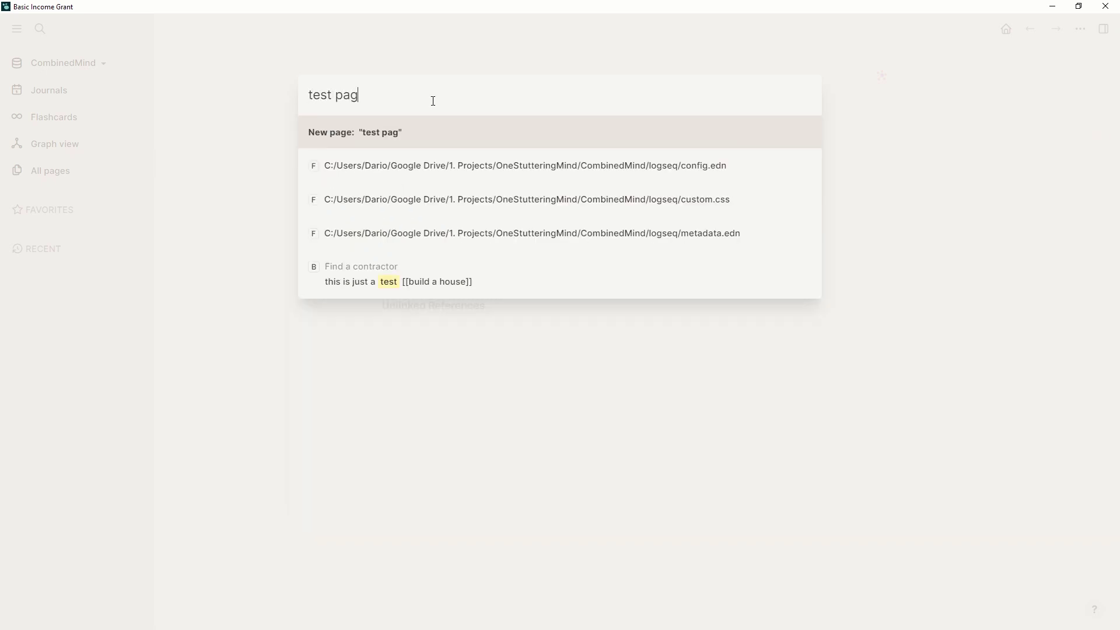
text(e here)
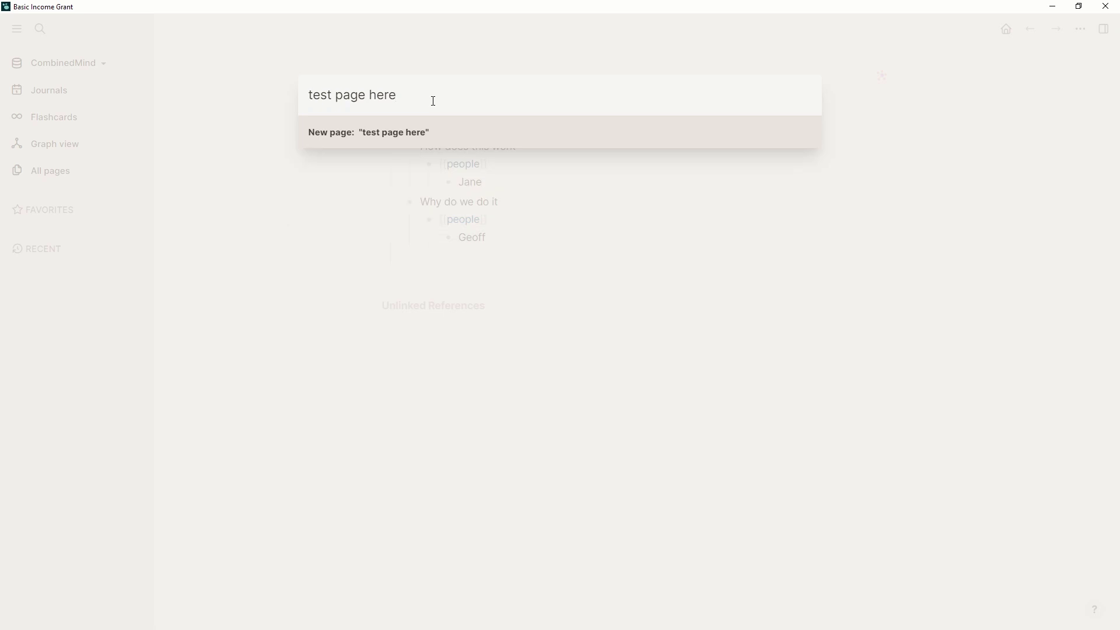
click(391, 134)
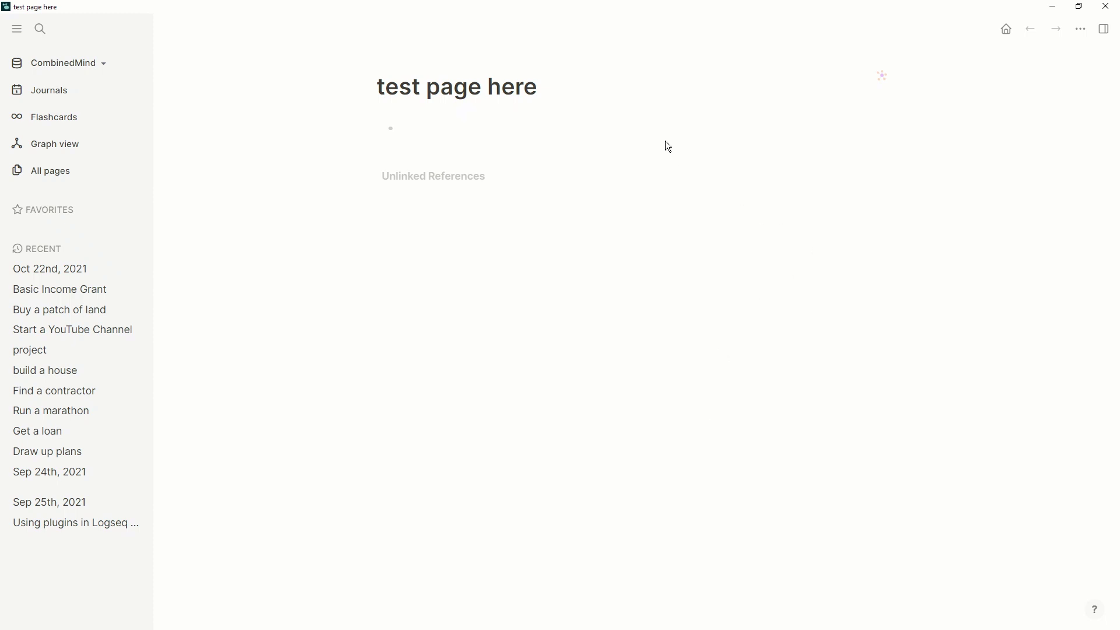
Step: Open the graph view and examine how the pages are connected
click(74, 150)
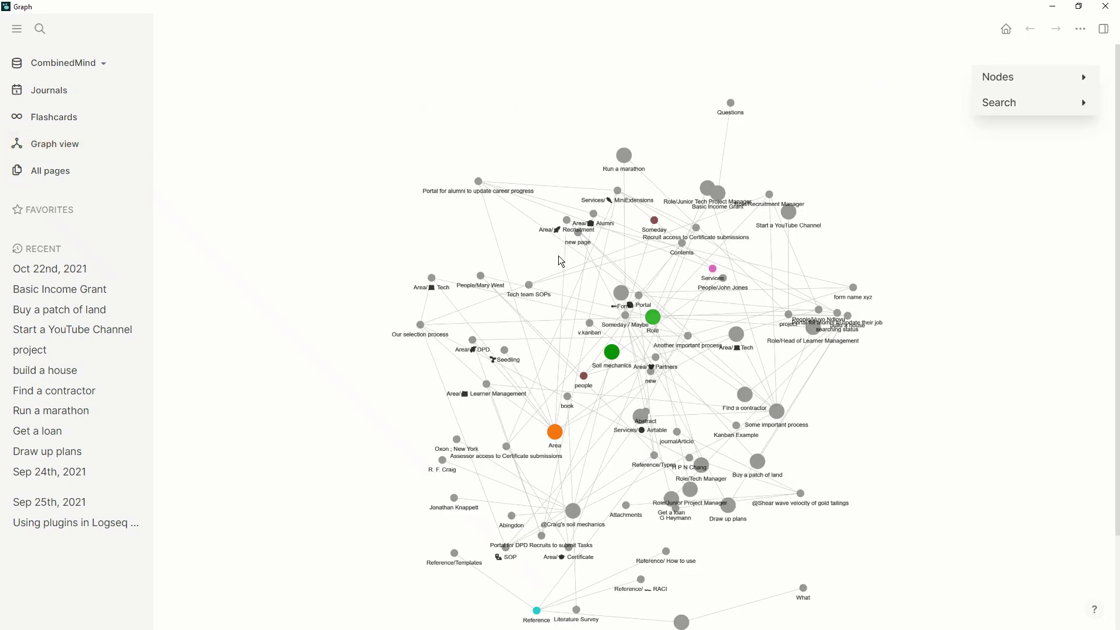
scroll(767, 600, up, 2)
scroll(669, 344, up, 1)
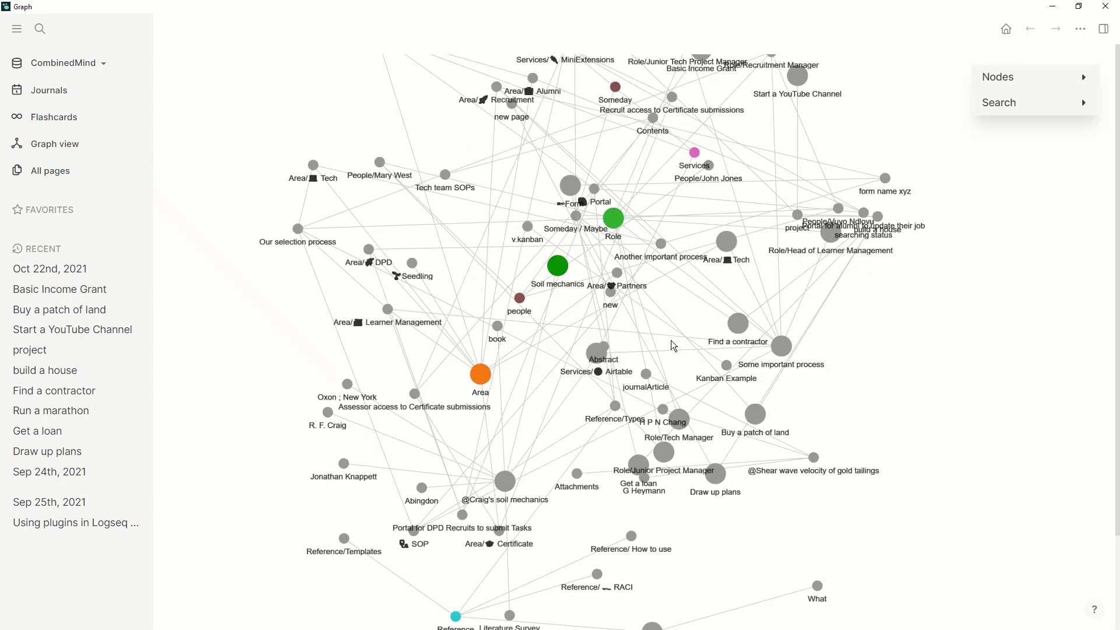
scroll(670, 458, down, 3)
scroll(714, 365, up, 1)
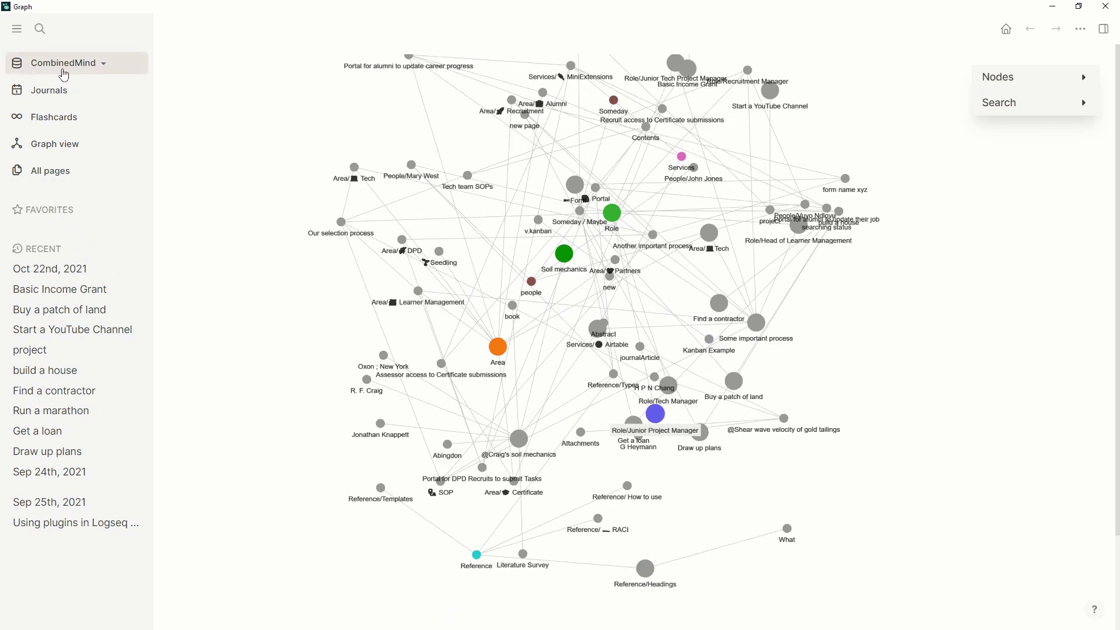
Step: Start adding a new graph by opening a local directory
click(109, 69)
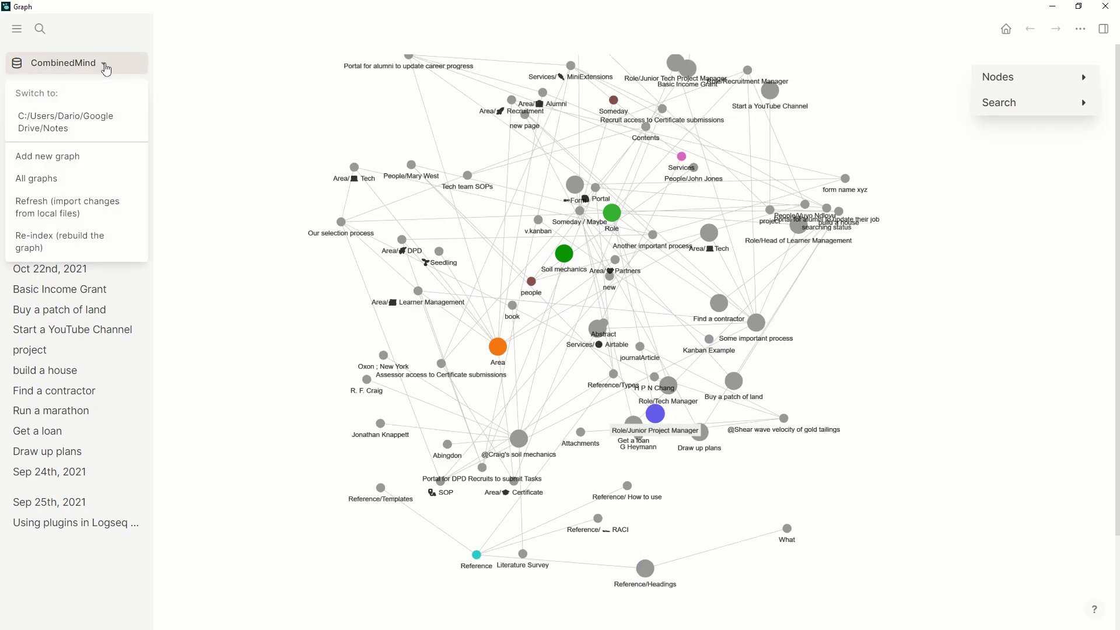
click(78, 165)
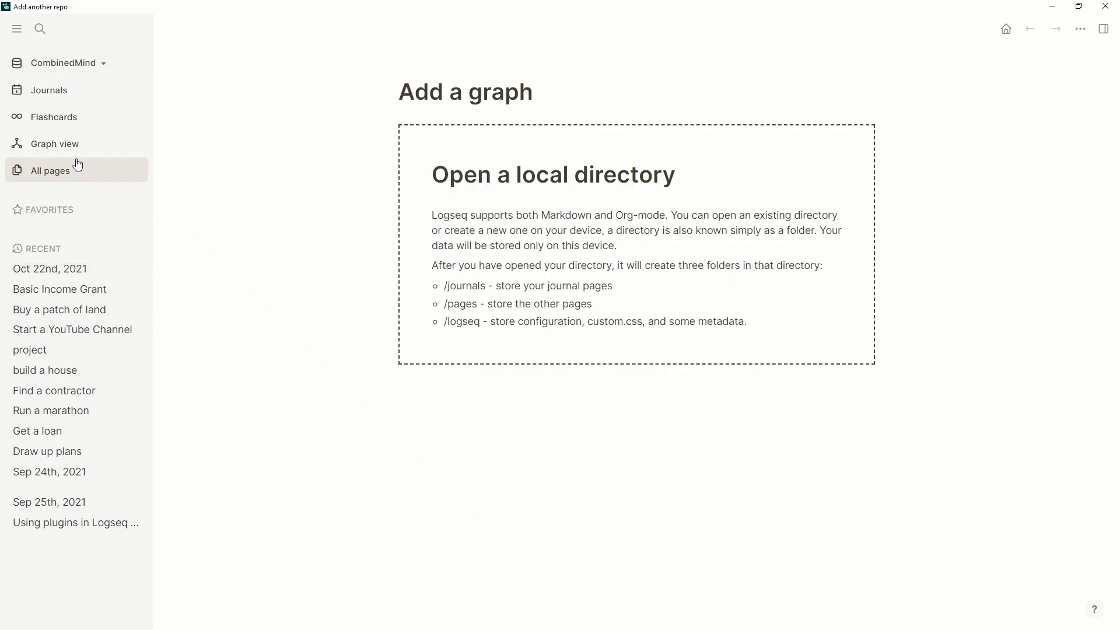
click(647, 240)
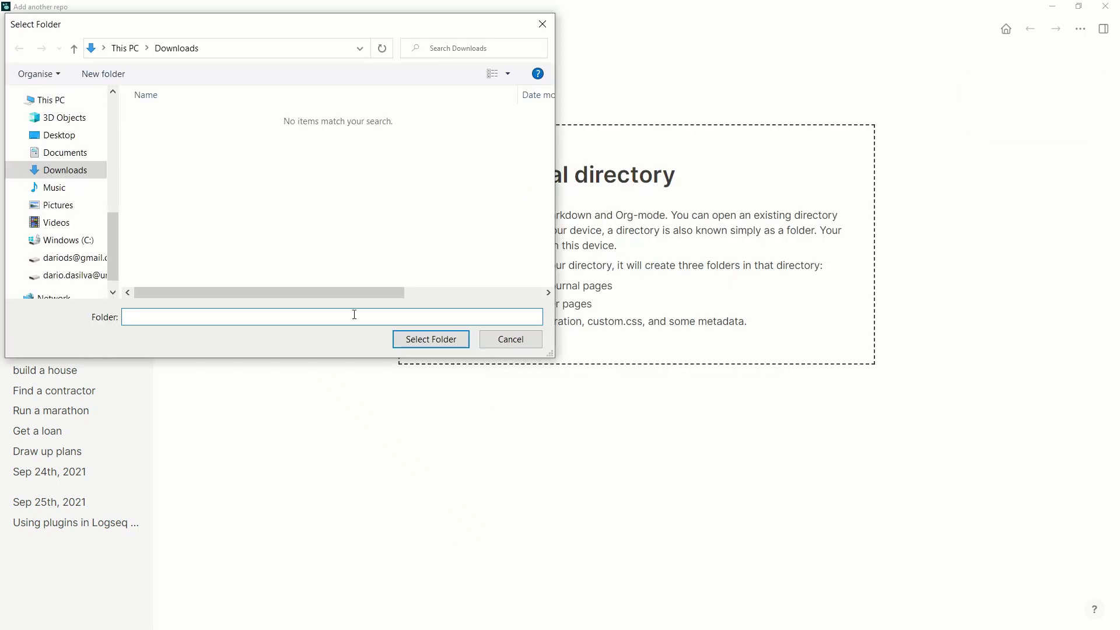
Step: Create a Desktop folder named with the participant's first name plus "Demo" and select it as the new graph's directory
click(72, 156)
click(59, 135)
right_click(300, 189)
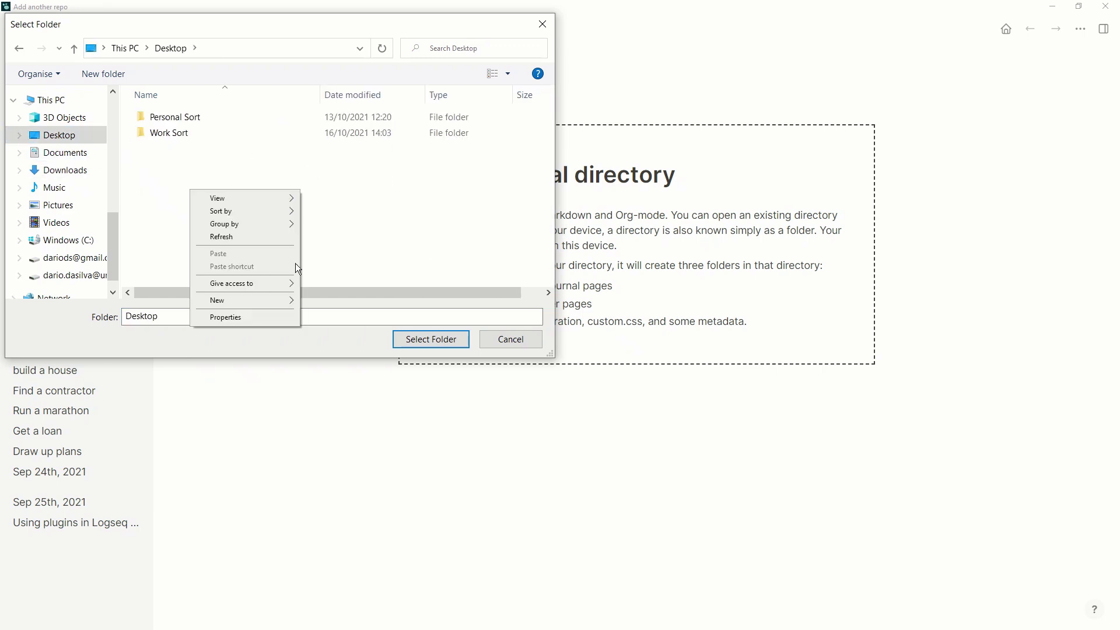
mouse_move(263, 296)
click(303, 300)
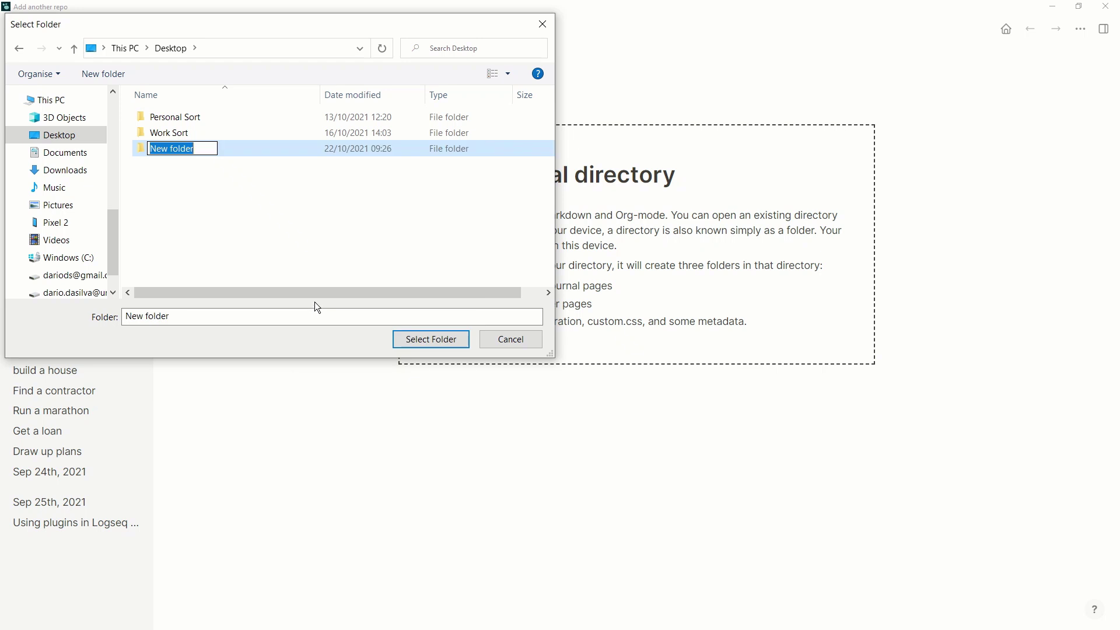
text(Leigh)
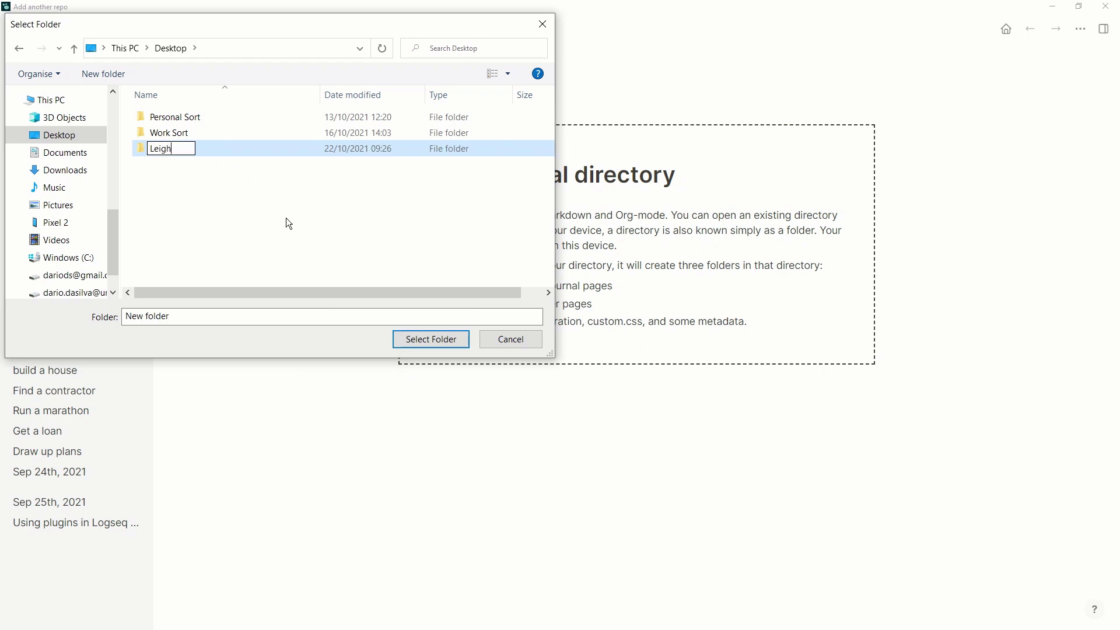
text( Demo)
key(Return)
click(453, 341)
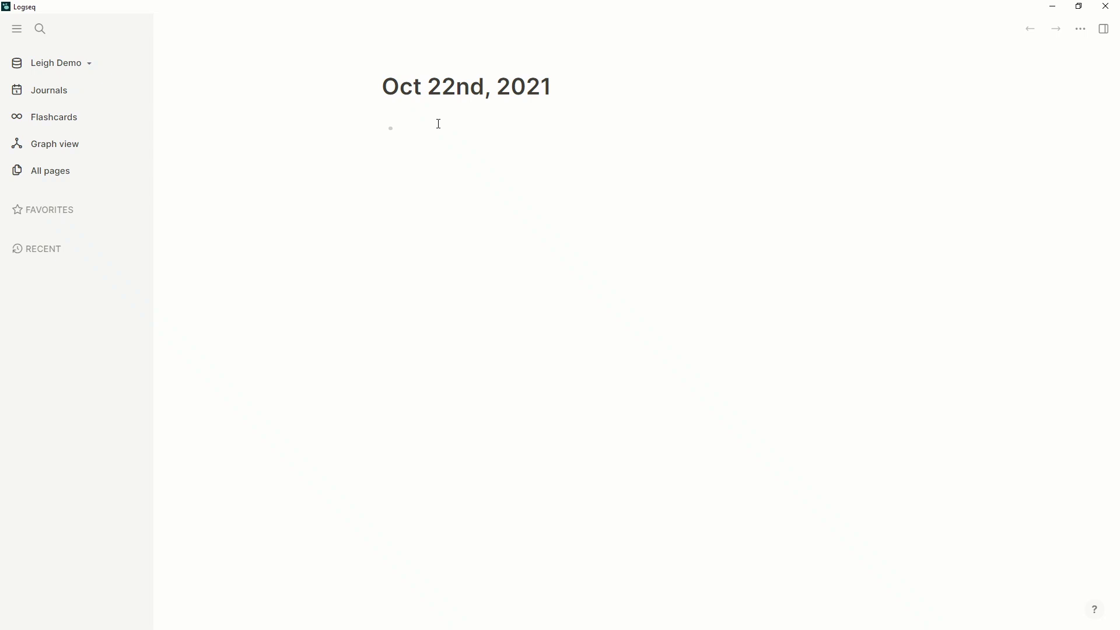
Step: Create a new page named "Basic Income Grant" in the demo graph through the page search
key(ctrl+k)
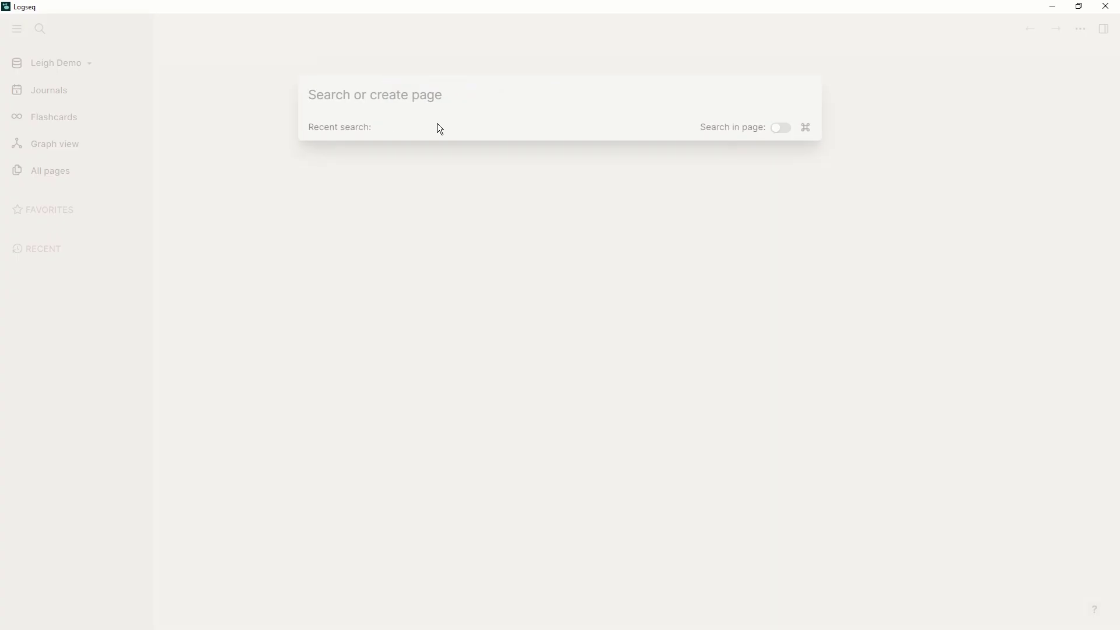
text(Basic Inc)
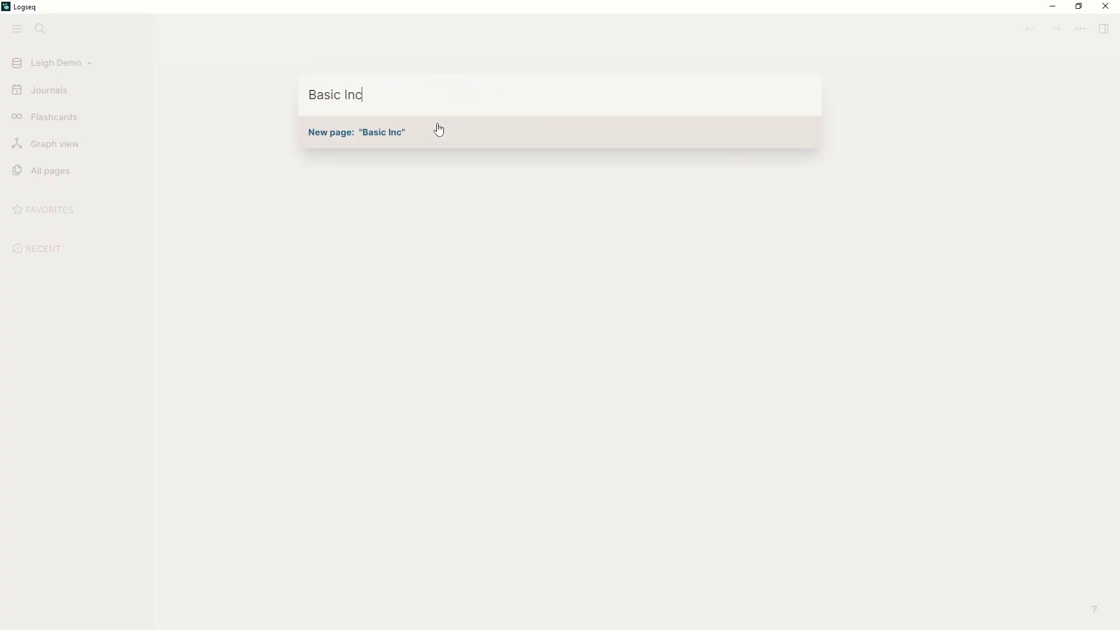
text(ome Grant)
click(440, 131)
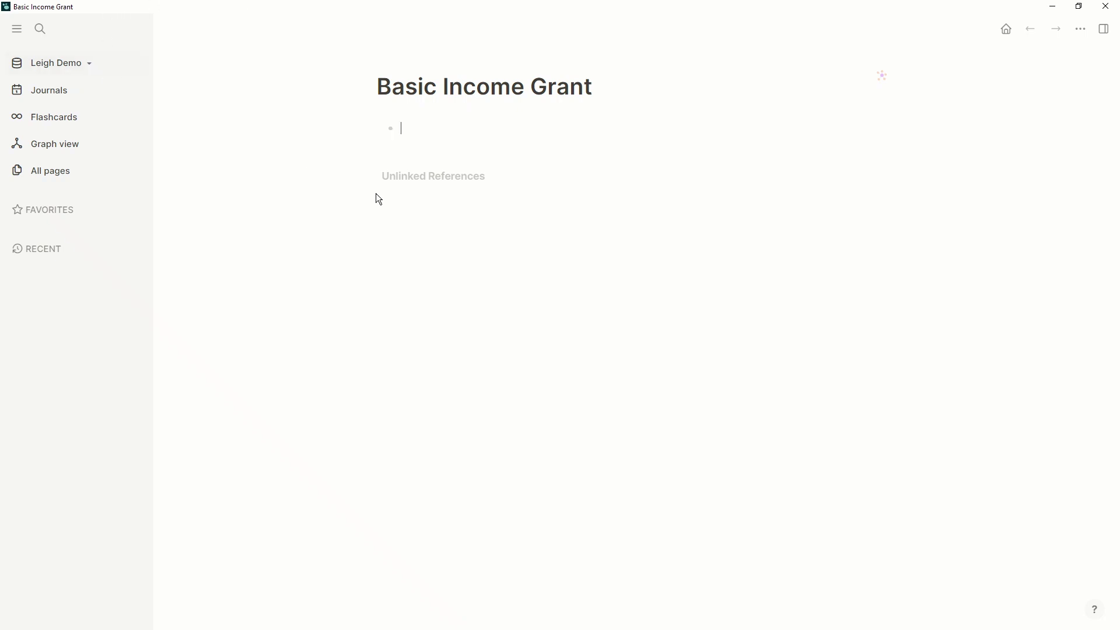
Step: Copy the whole Questions outline from the CombinedMind graph's Basic Income Grant page and return to the demo graph
click(85, 67)
click(92, 150)
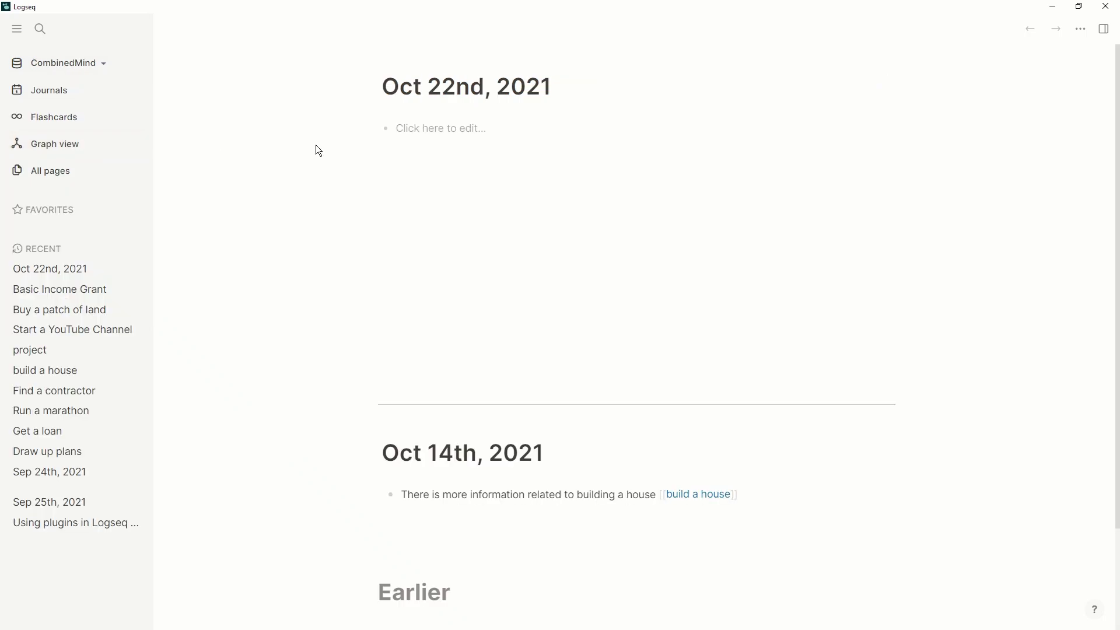
key(ctrl+k)
text(Basi)
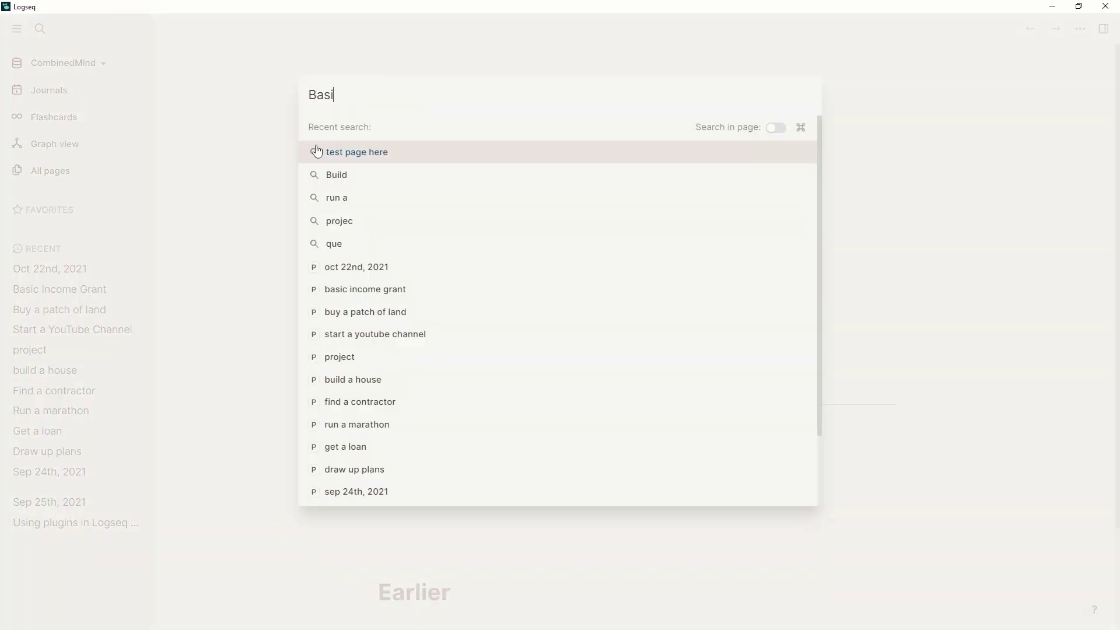
click(324, 159)
drag(452, 130, 510, 235)
key(ctrl+c)
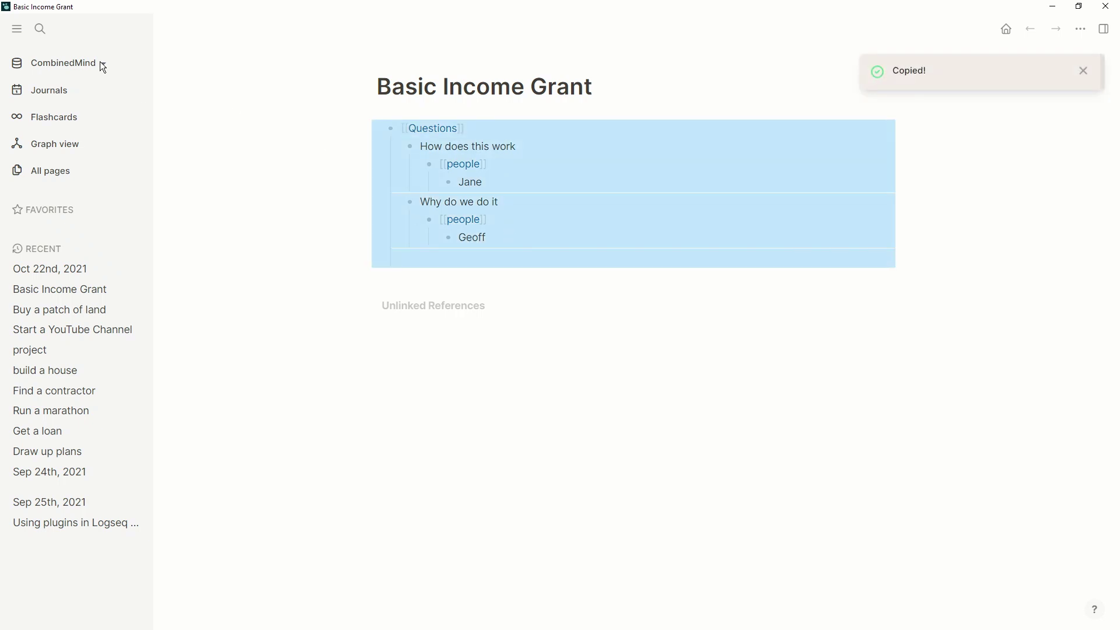
key(Escape)
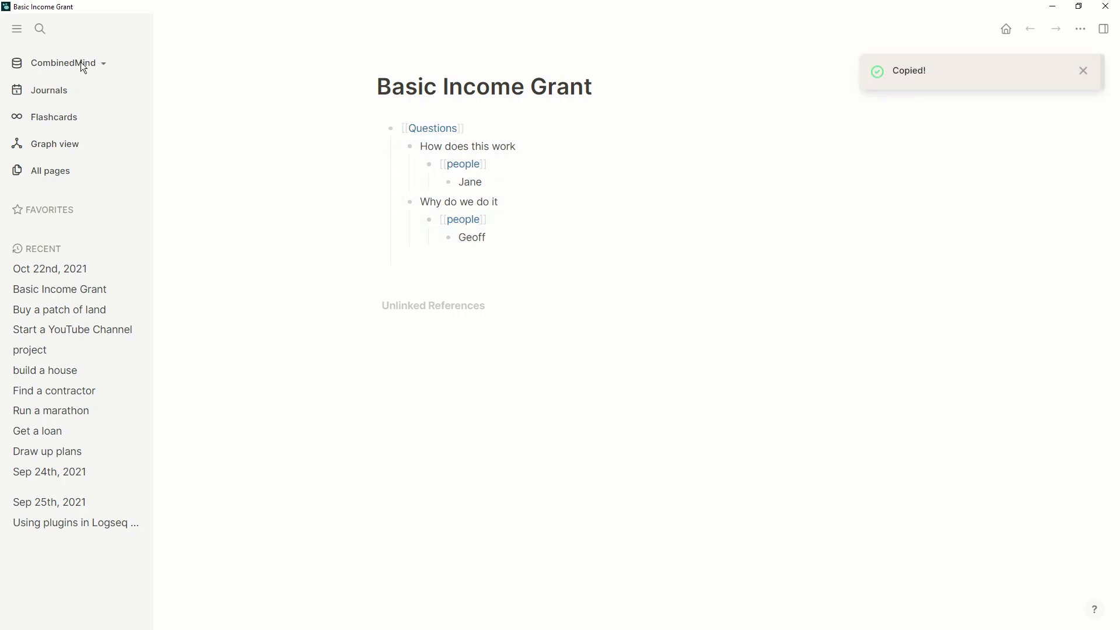
click(97, 66)
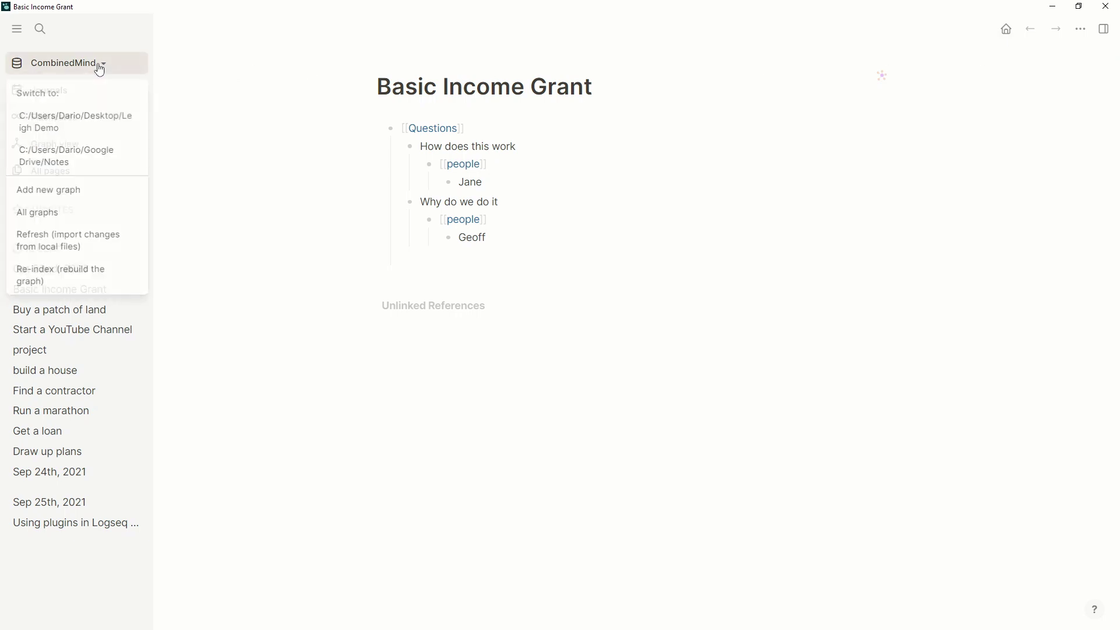
click(110, 125)
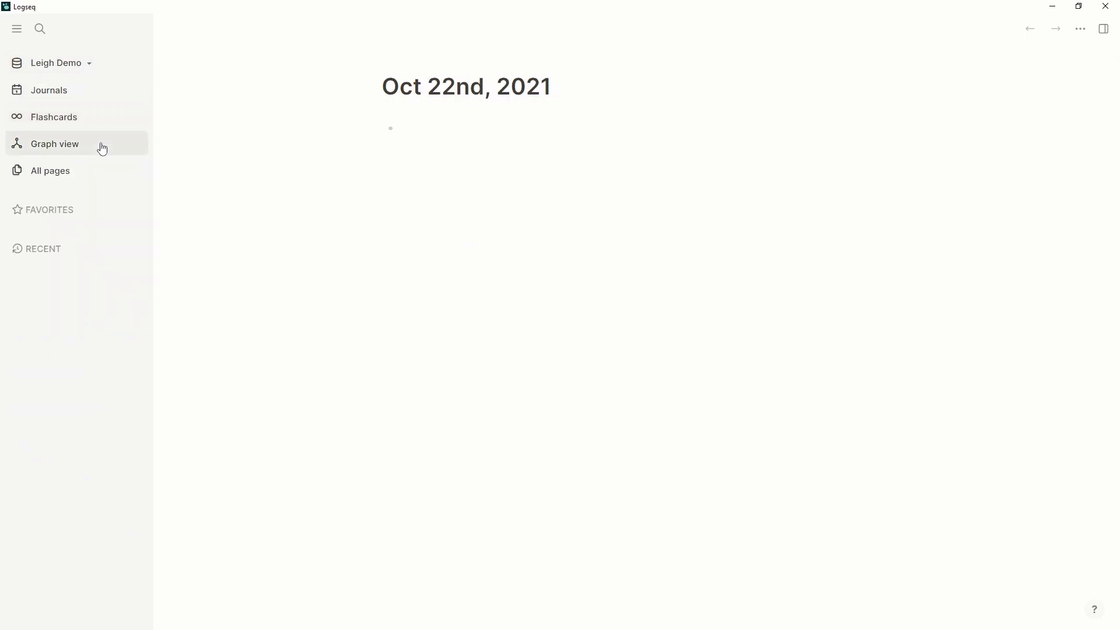
click(456, 136)
key(ctrl+v)
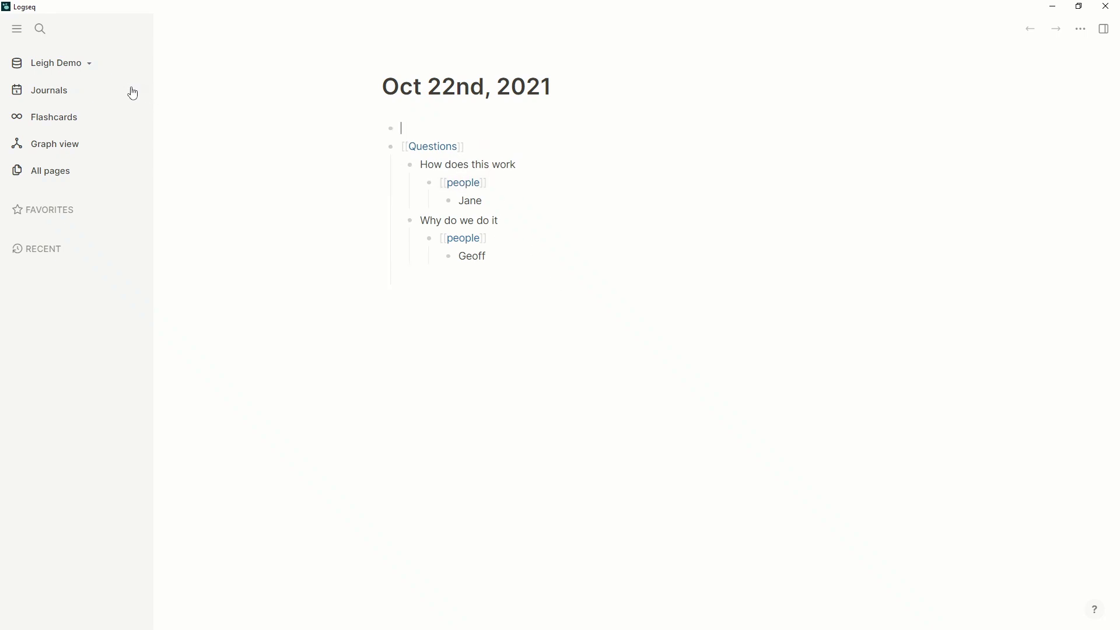
key(ctrl+z)
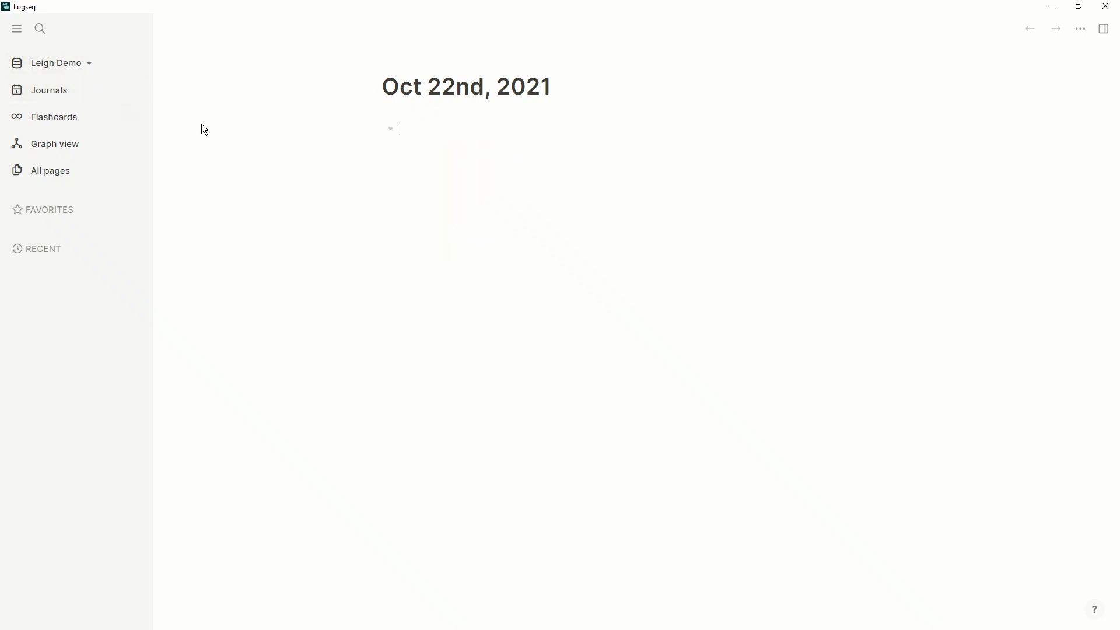
Step: Examine the demo graph's graph view and its node options, and return to the journals
click(70, 146)
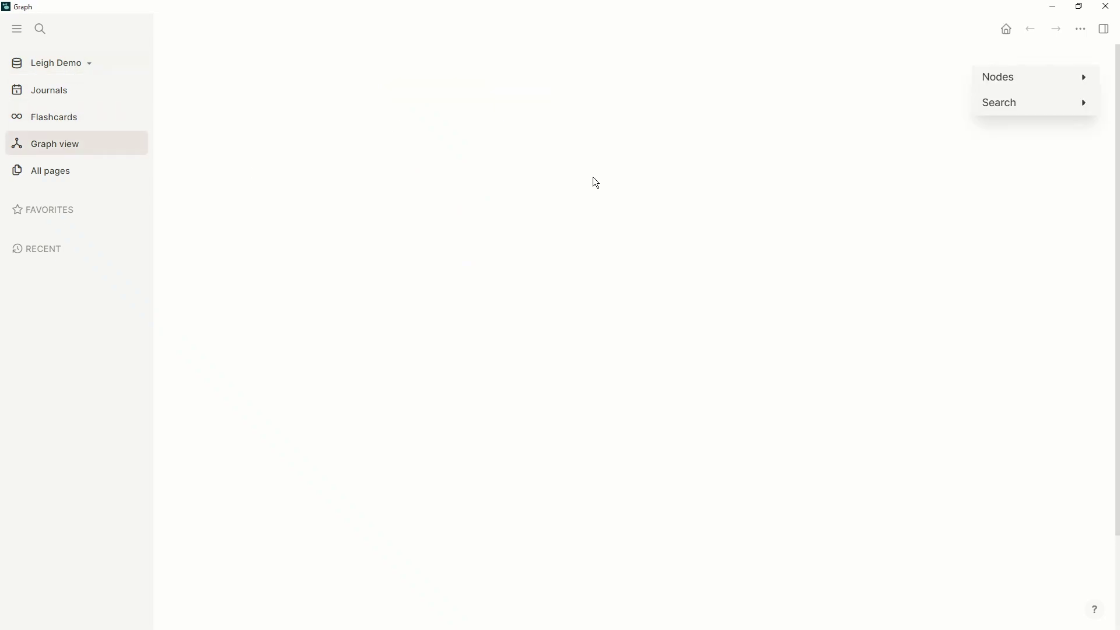
click(1016, 83)
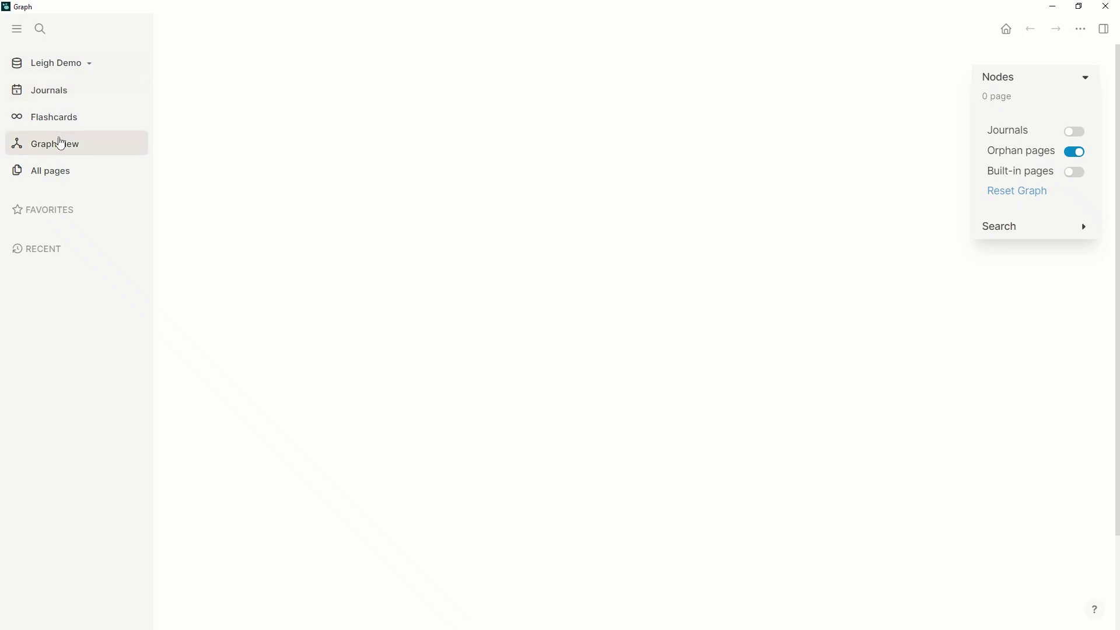
click(64, 92)
Step: Open the demo graph's Basic Income Grant page and paste the copied Questions outline into its first block
key(ctrl+k)
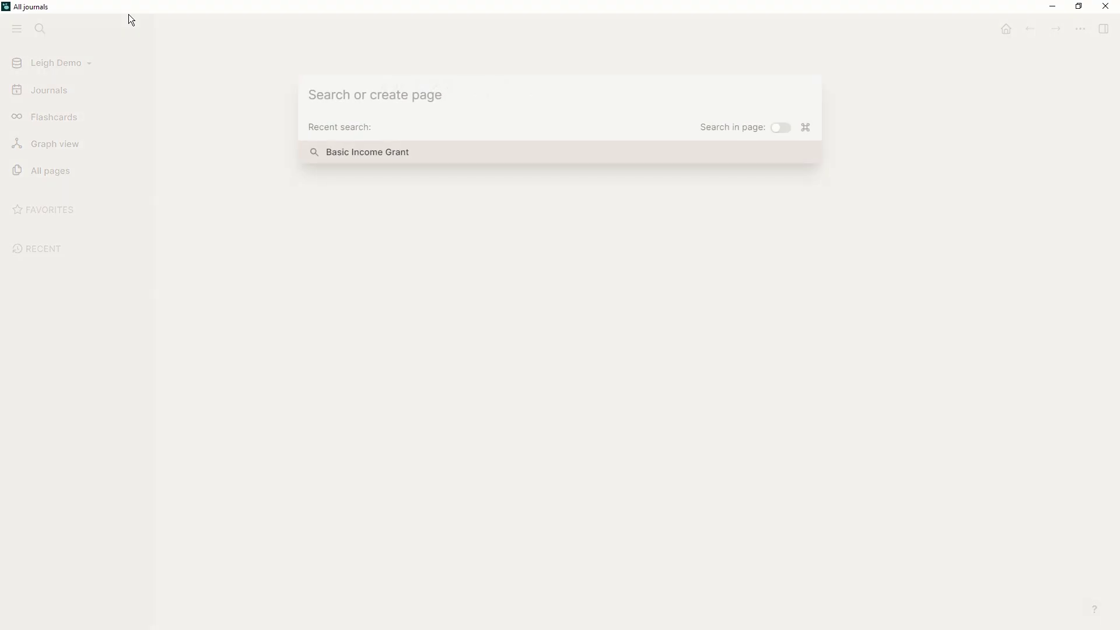
text(Basic In)
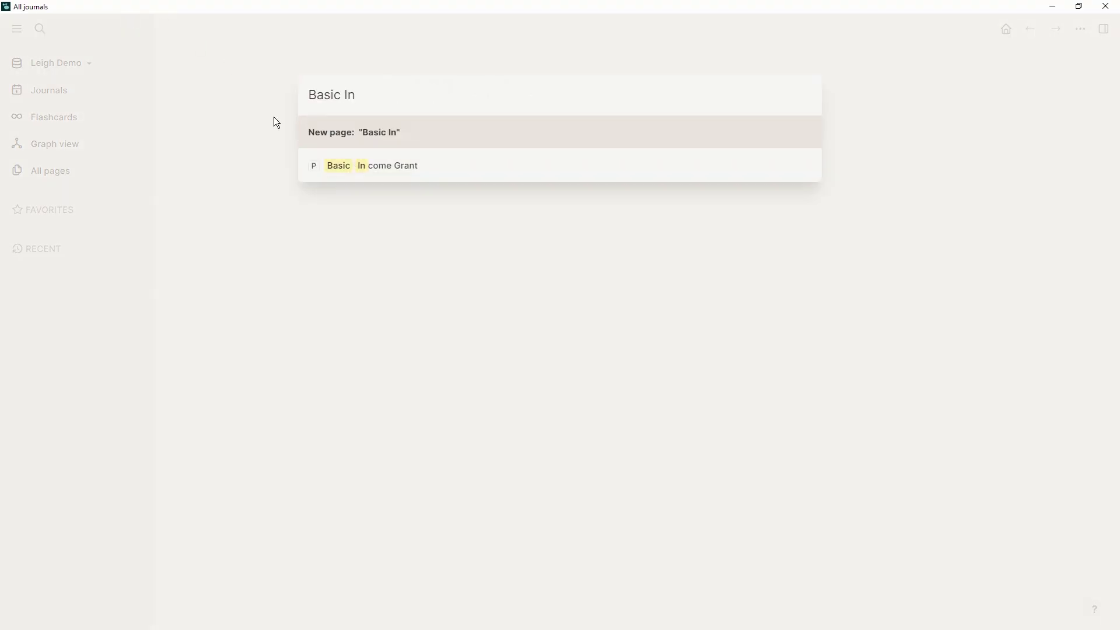
click(371, 167)
text([[Questions]] How does this work [[people]] Jane Why do we do it [[people]] Geoff)
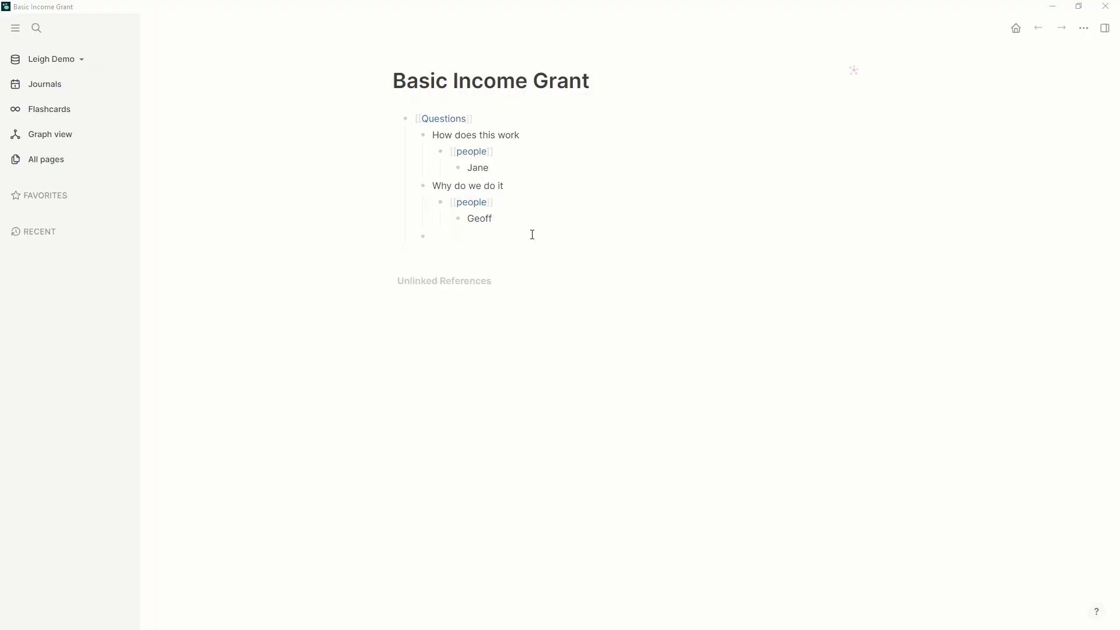
click(551, 231)
Step: Open the linked Questions page and reload Logseq from there
click(460, 124)
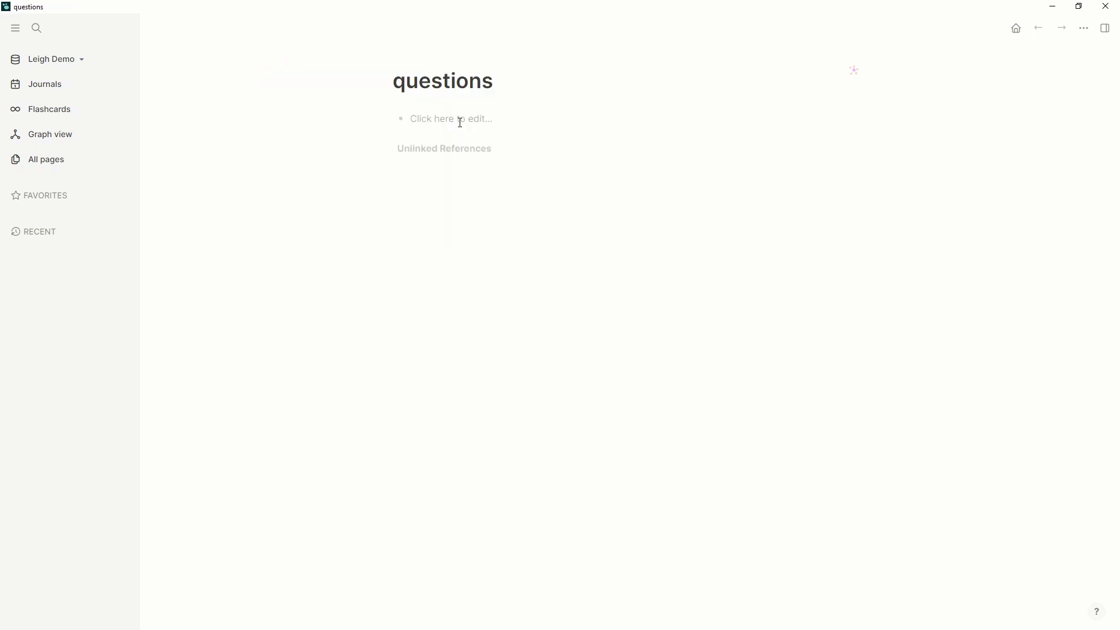
click(389, 153)
key(ctrl+r)
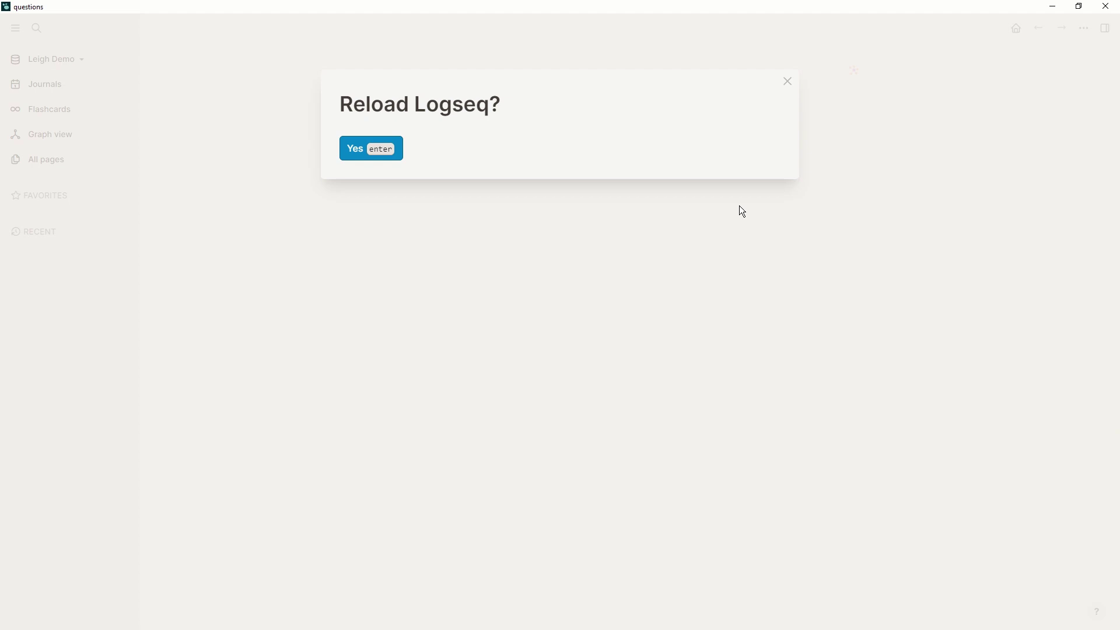
click(349, 152)
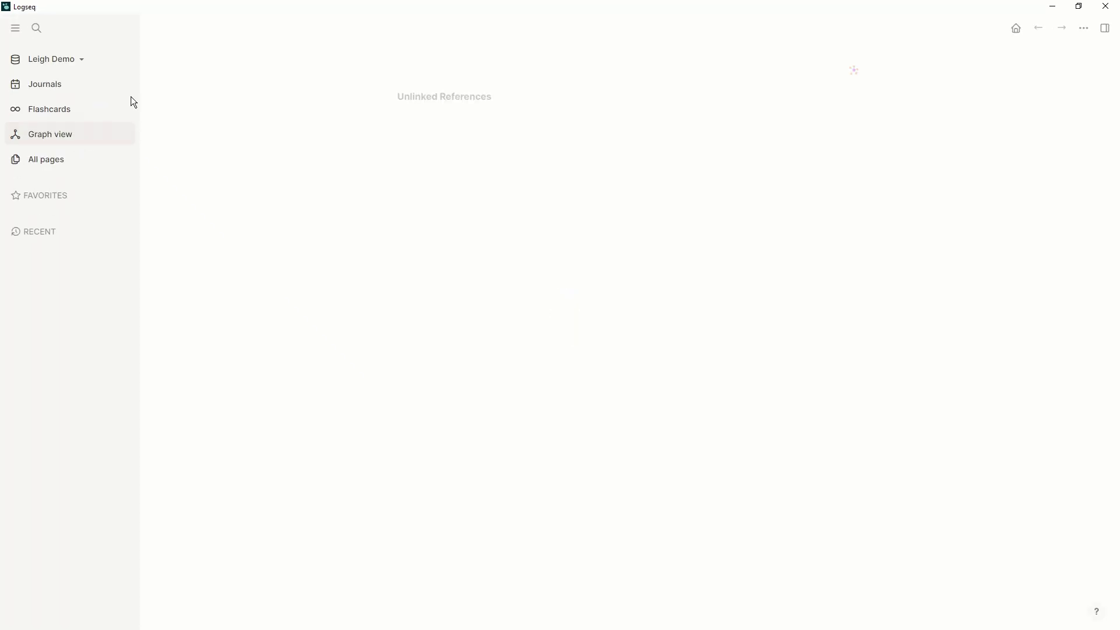
Step: Enable Journals and Built-in pages in the graph view's node options, keeping Orphan pages enabled
click(35, 136)
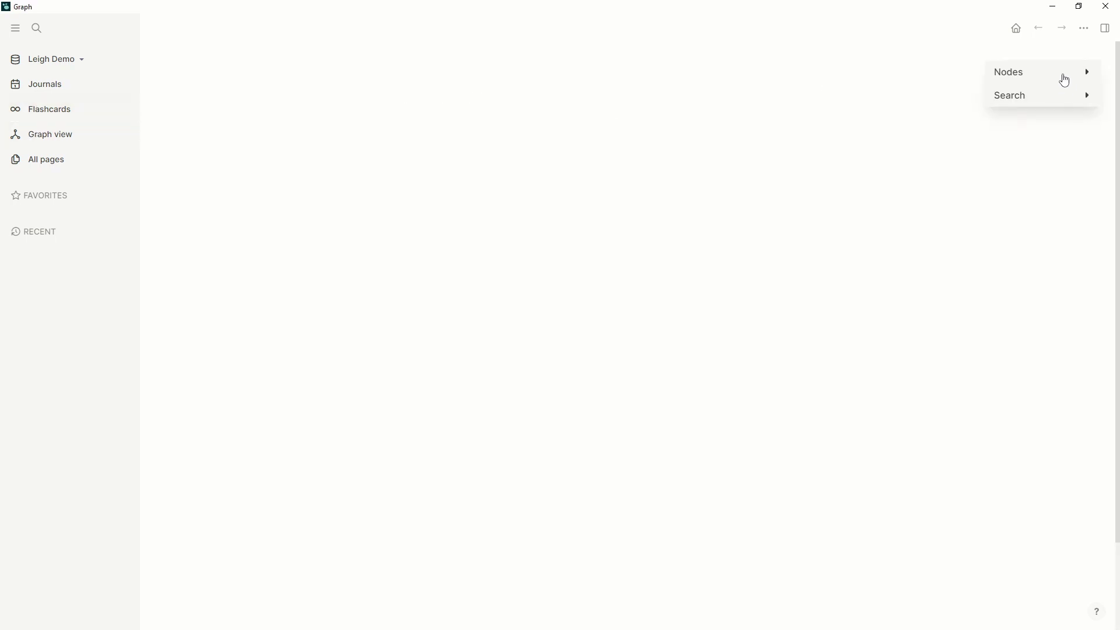
click(1065, 79)
click(1081, 124)
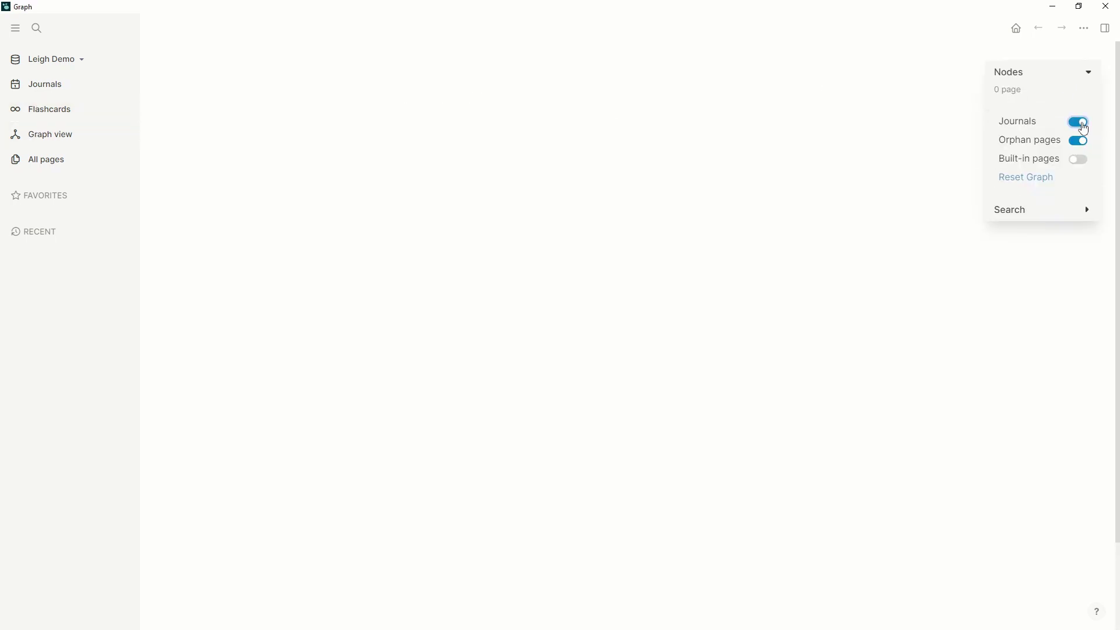
click(1082, 162)
click(1080, 143)
click(1082, 146)
click(1083, 146)
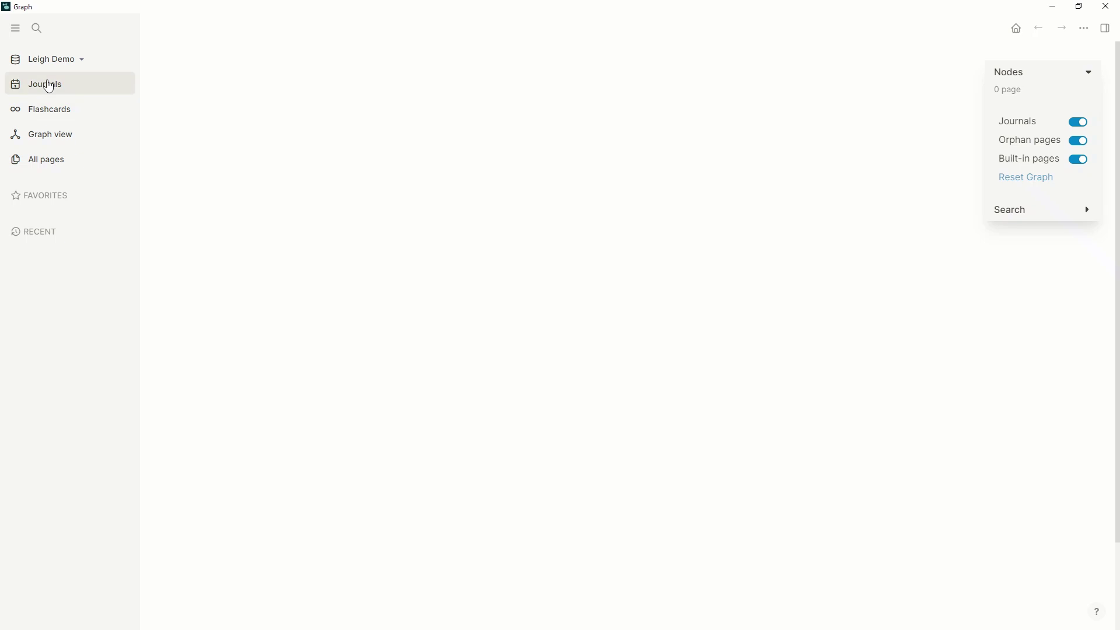
Step: Check the demo graph's journals, All pages list and All files list for the added content
click(51, 59)
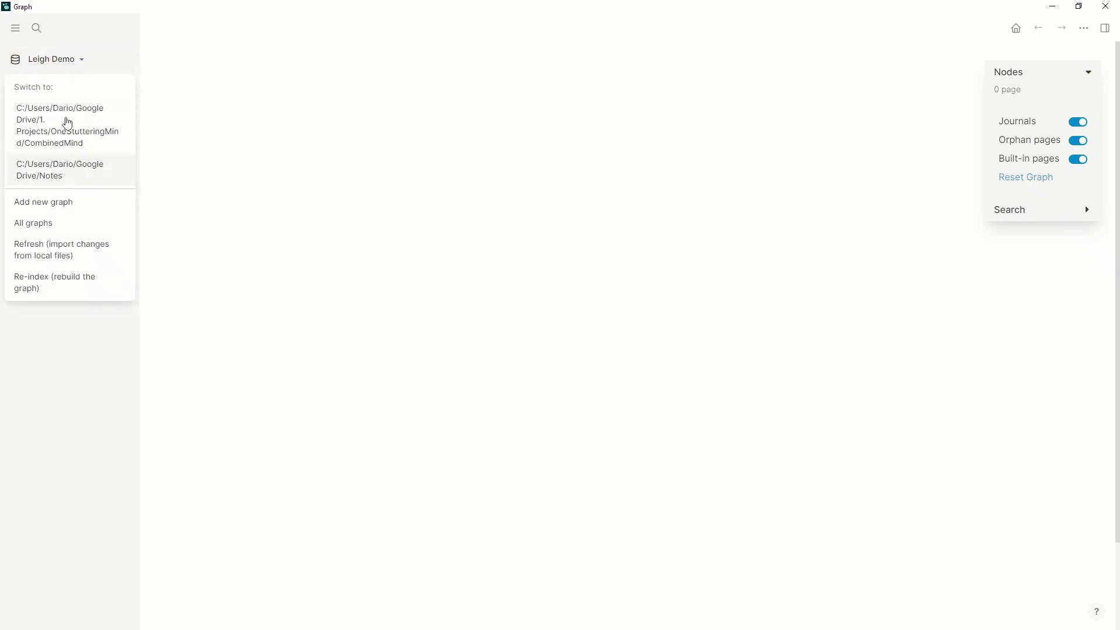
click(260, 231)
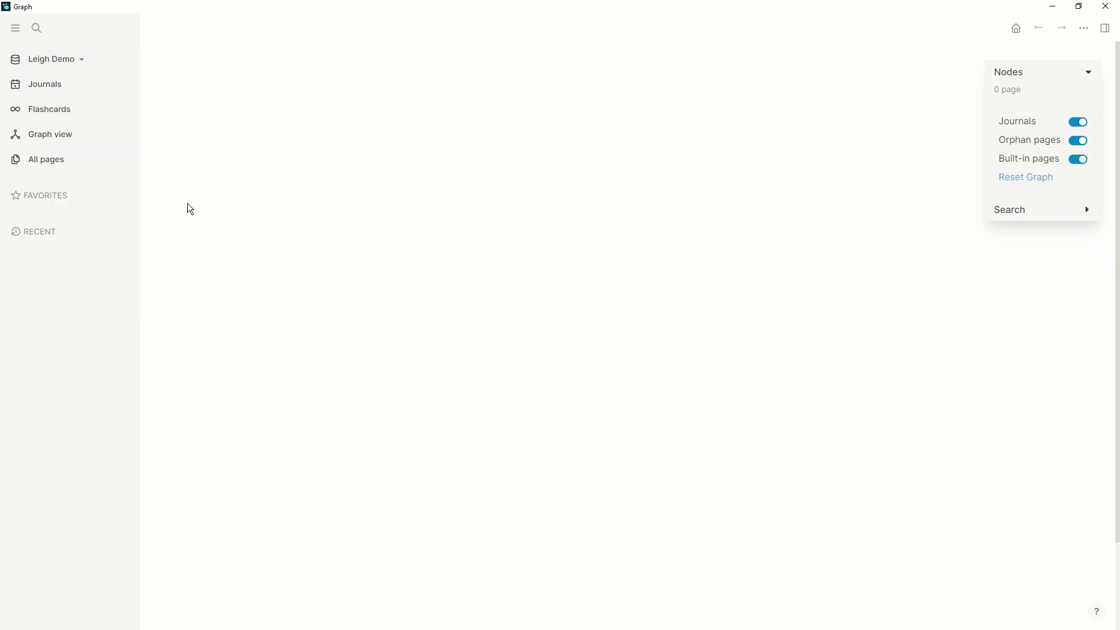
click(44, 93)
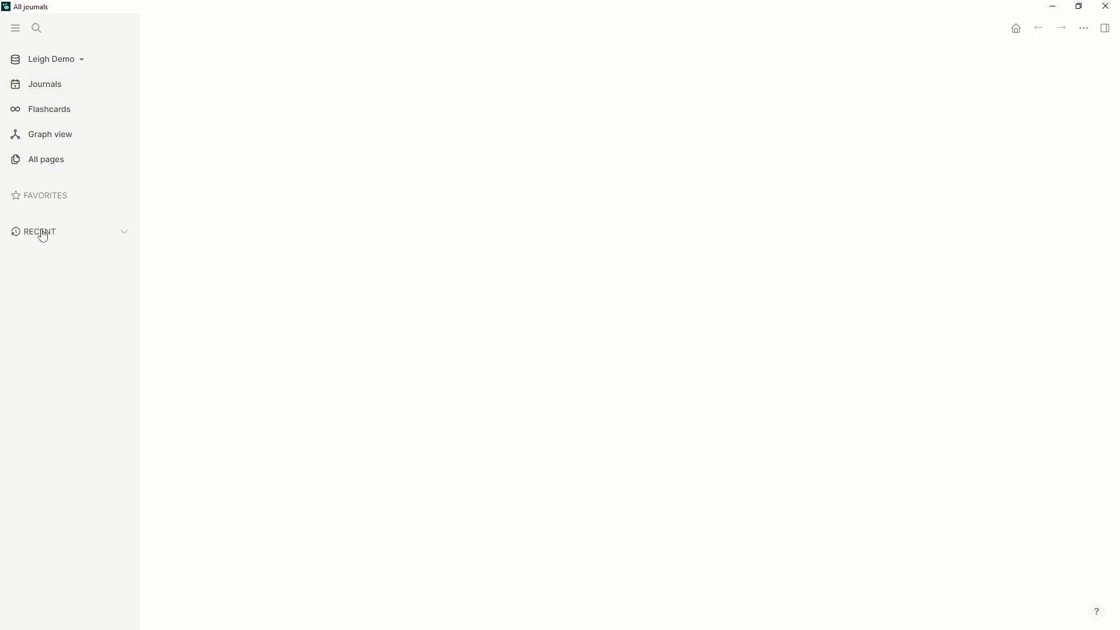
click(55, 158)
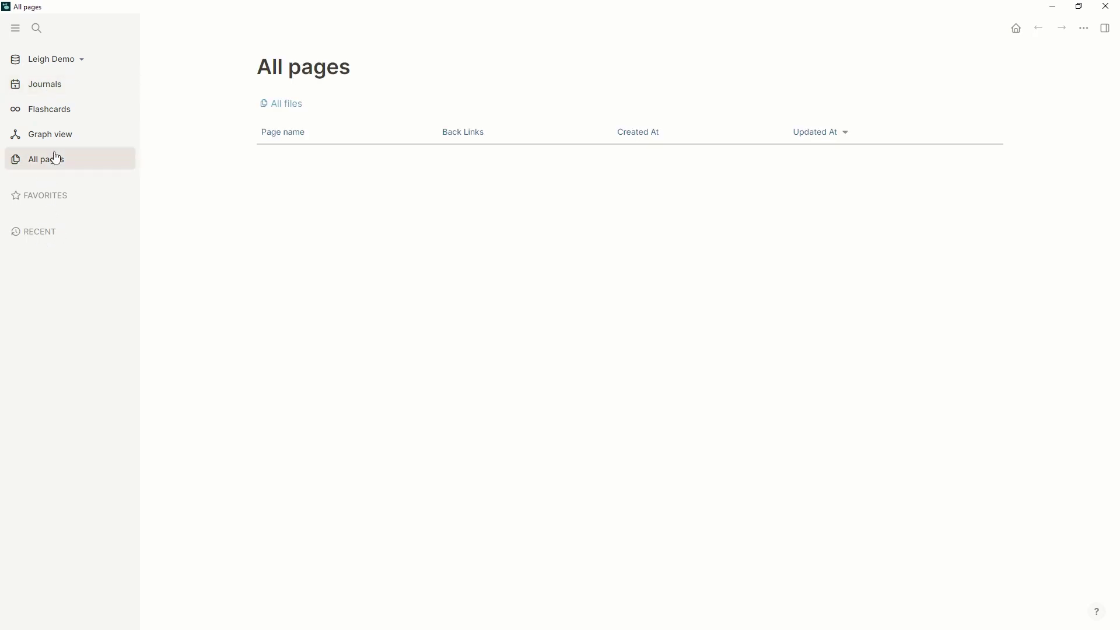
click(296, 105)
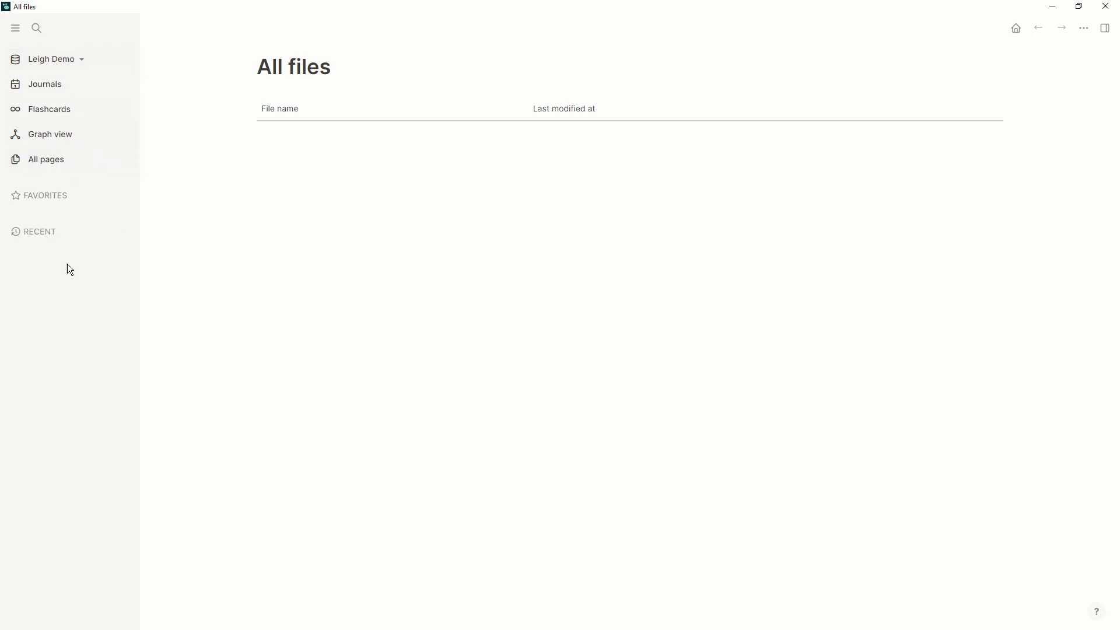
Step: Try to create a page named "Basic Income Grant" again through the page search
key(ctrl+k)
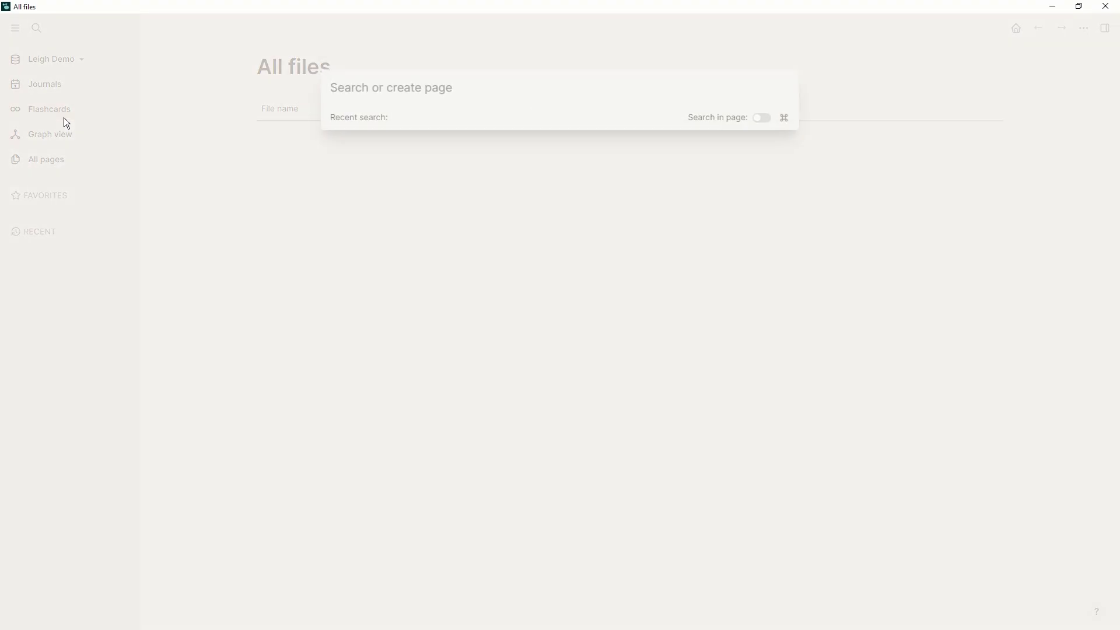
text(Q)
key(BackSpace)
text(Basic )
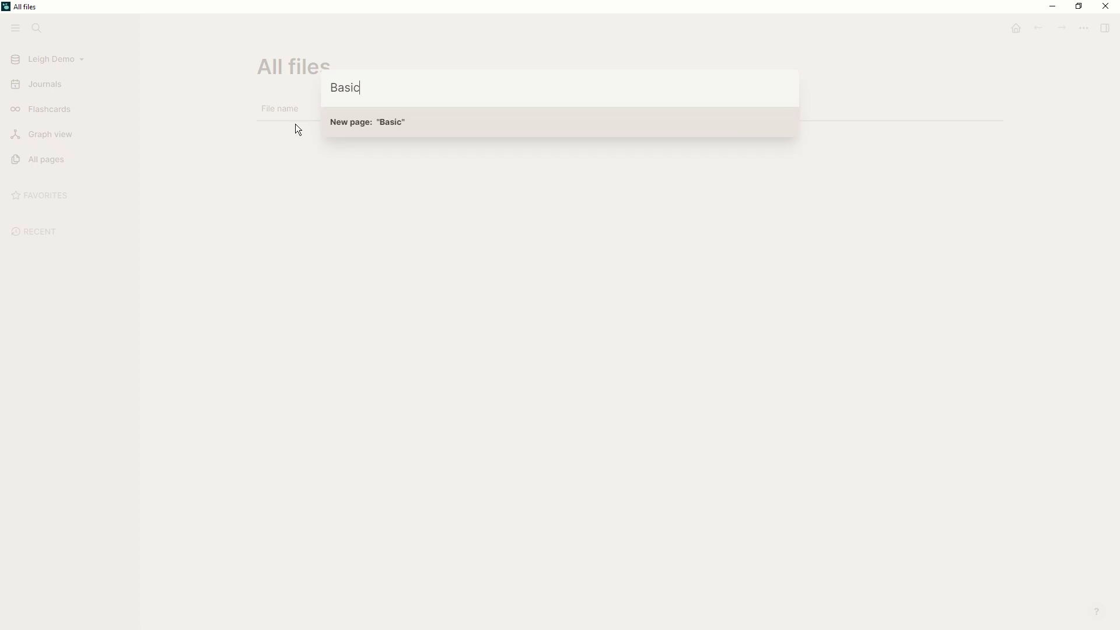
text(Income Grant)
key(Return)
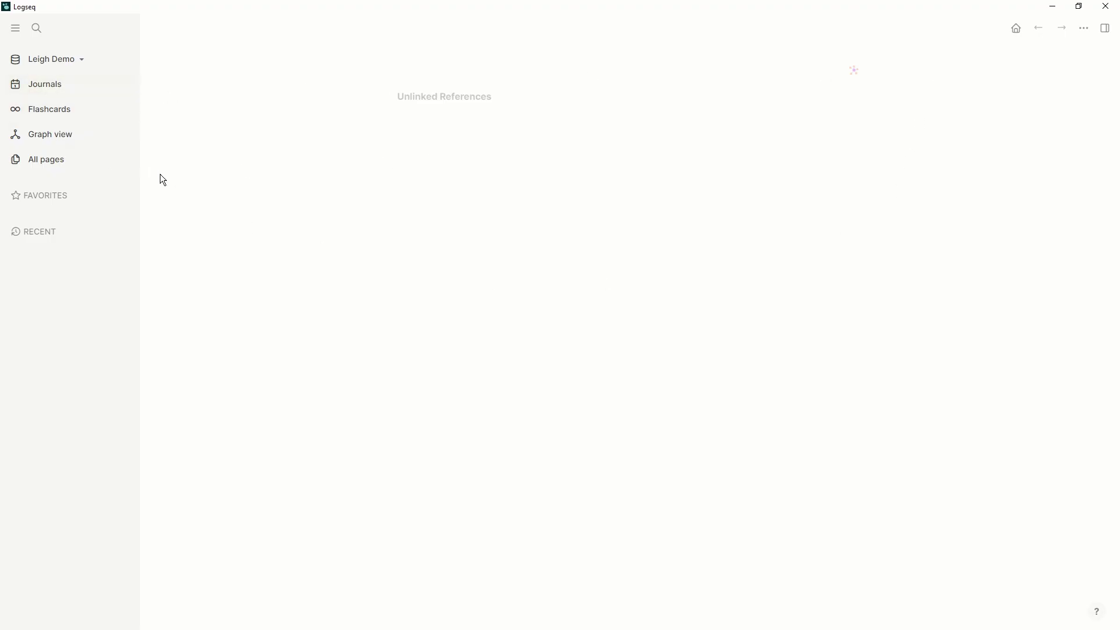
Step: Re-index the demo graph to rebuild it from its local files
click(74, 65)
click(75, 66)
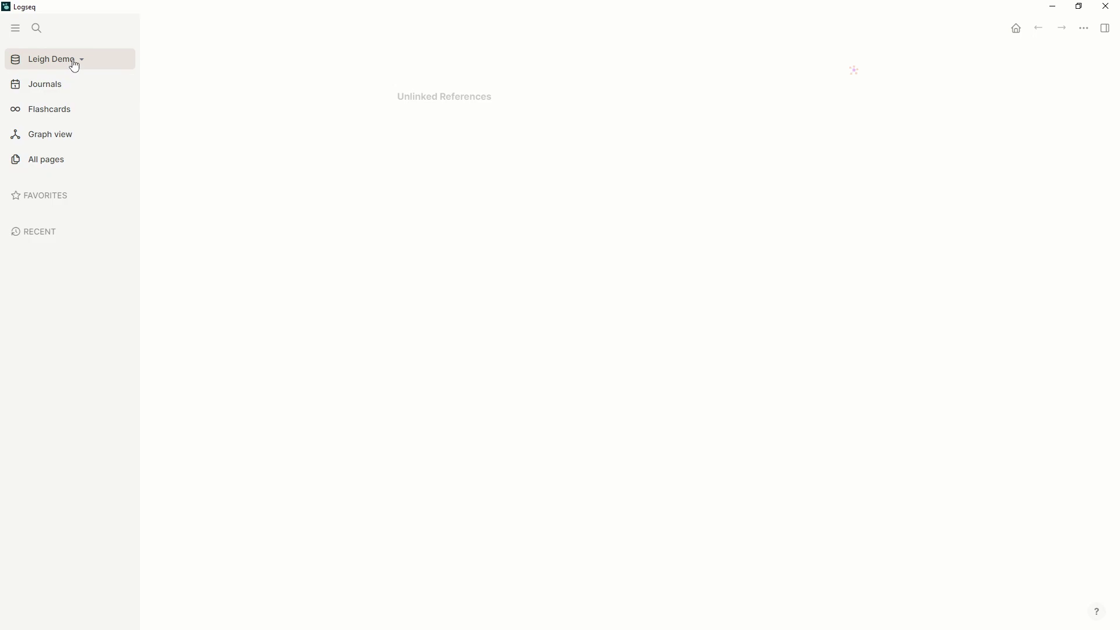
click(75, 65)
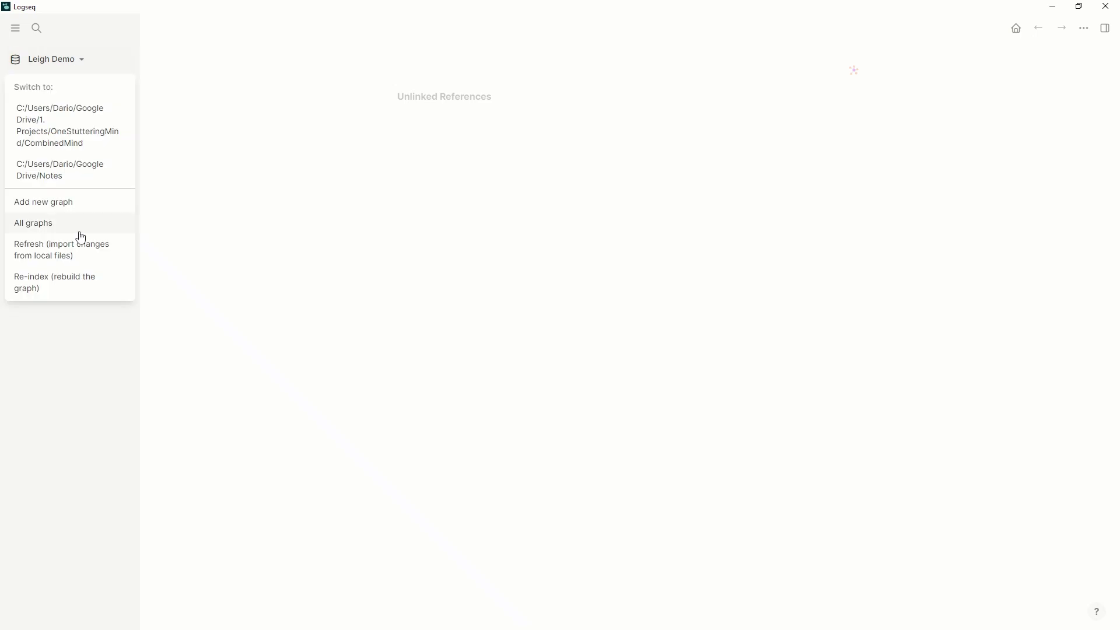
click(78, 280)
click(355, 140)
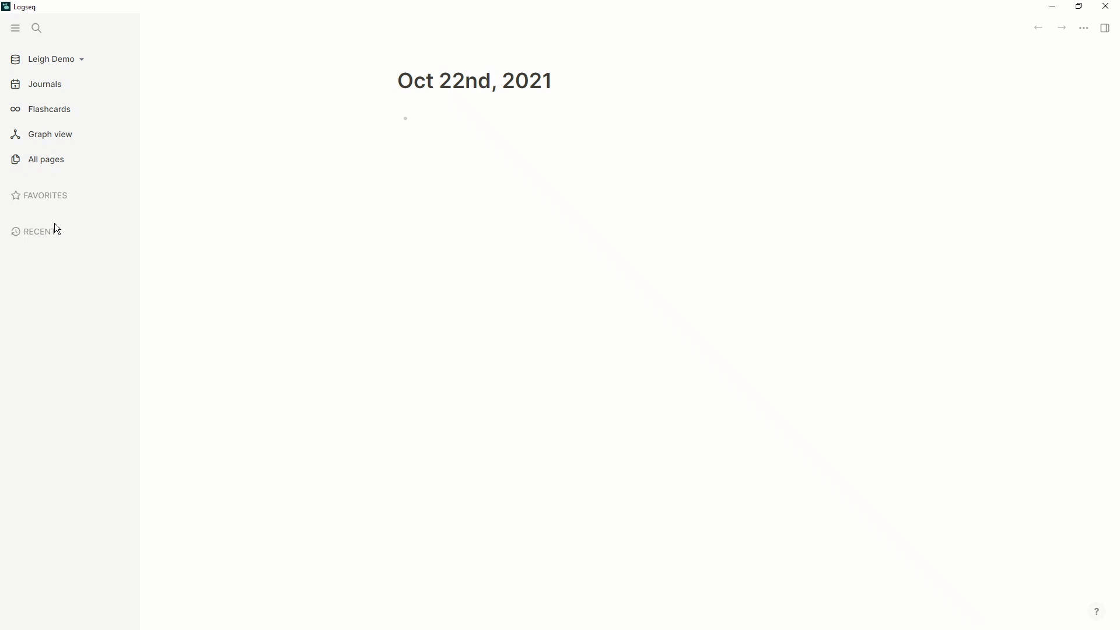
click(80, 60)
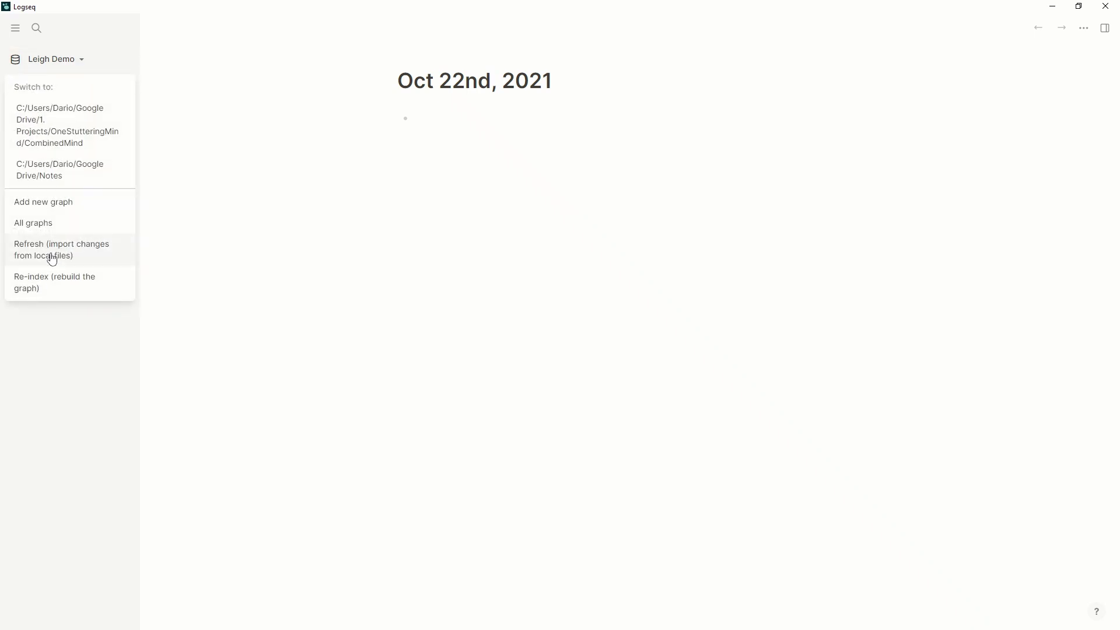
click(203, 157)
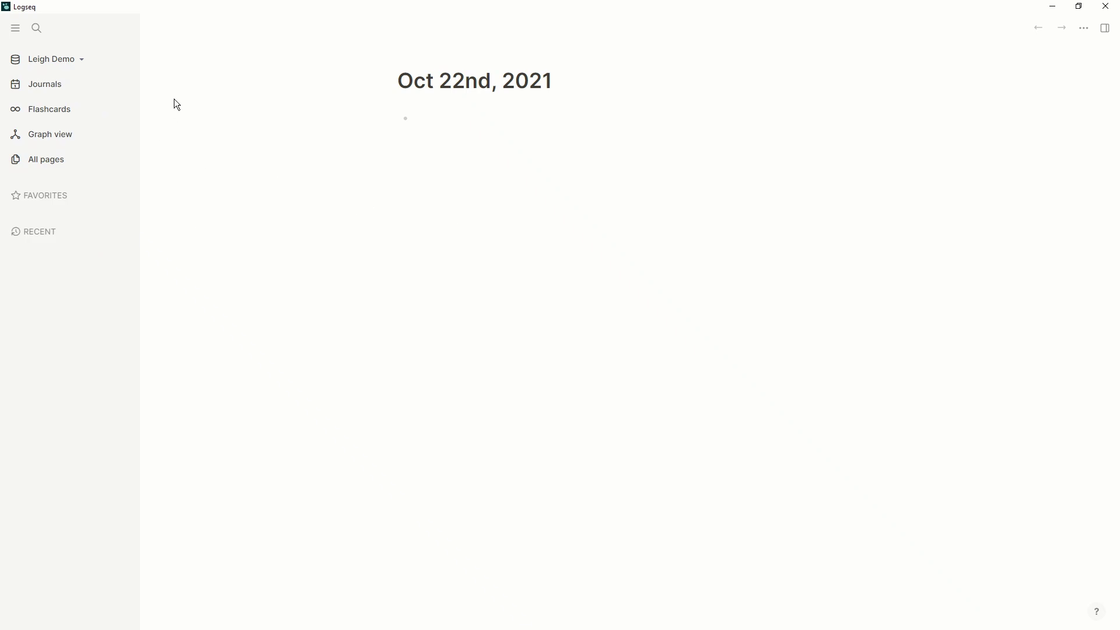
Step: Check the rebuilt graph's All pages list and inspect the links between its pages in the graph view
click(36, 166)
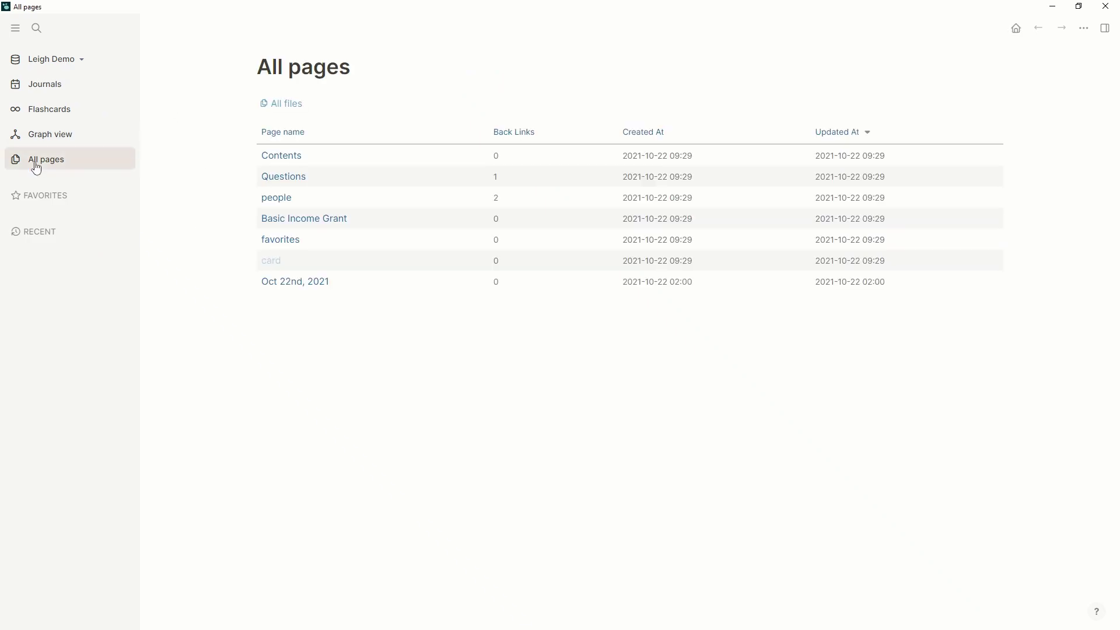
click(60, 140)
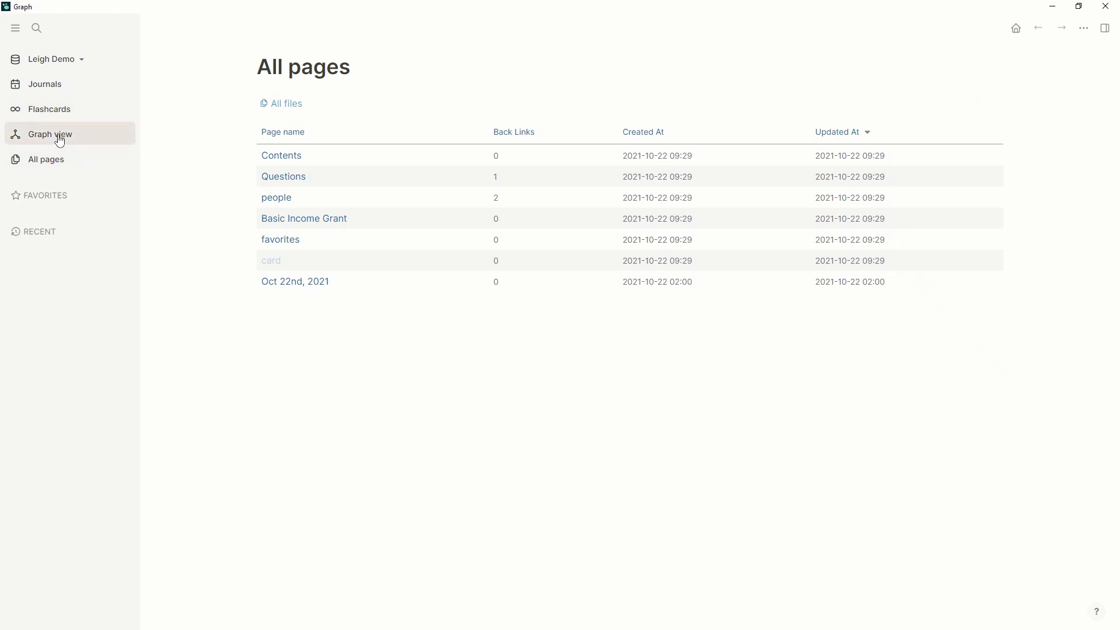
scroll(390, 233, down, 5)
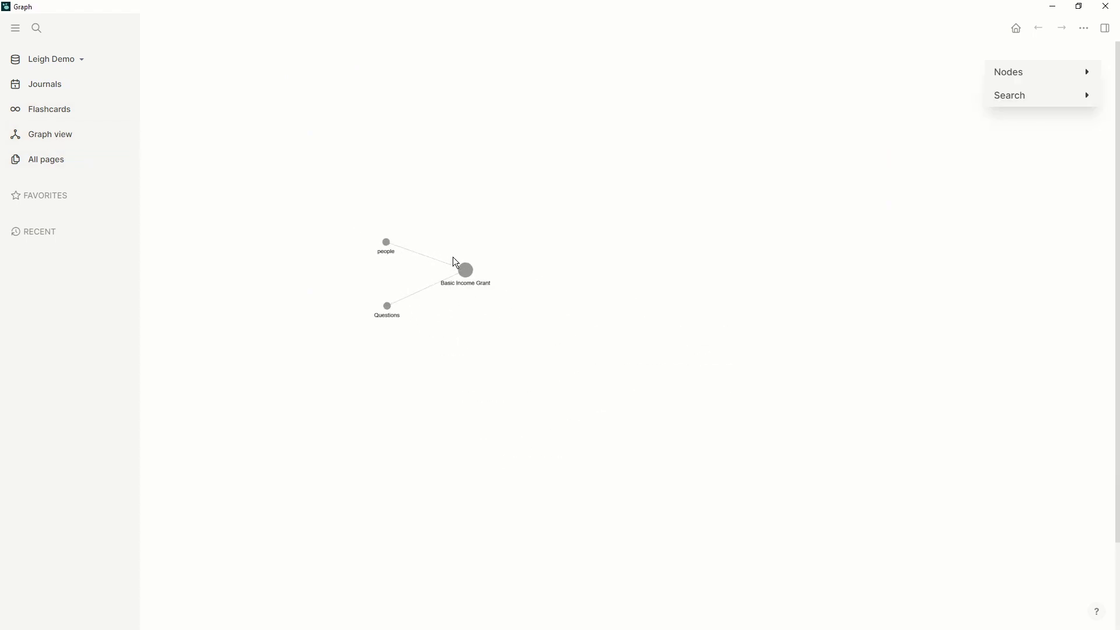
scroll(455, 261, up, 5)
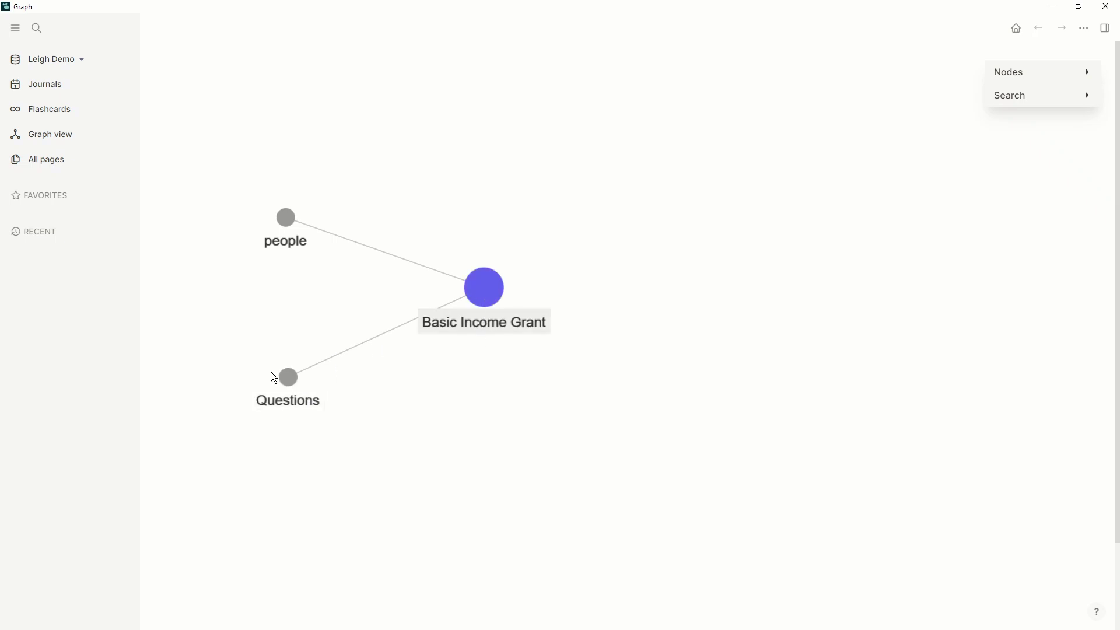
Step: Open the Questions page from its graph node and filter its linked references to include people
click(288, 379)
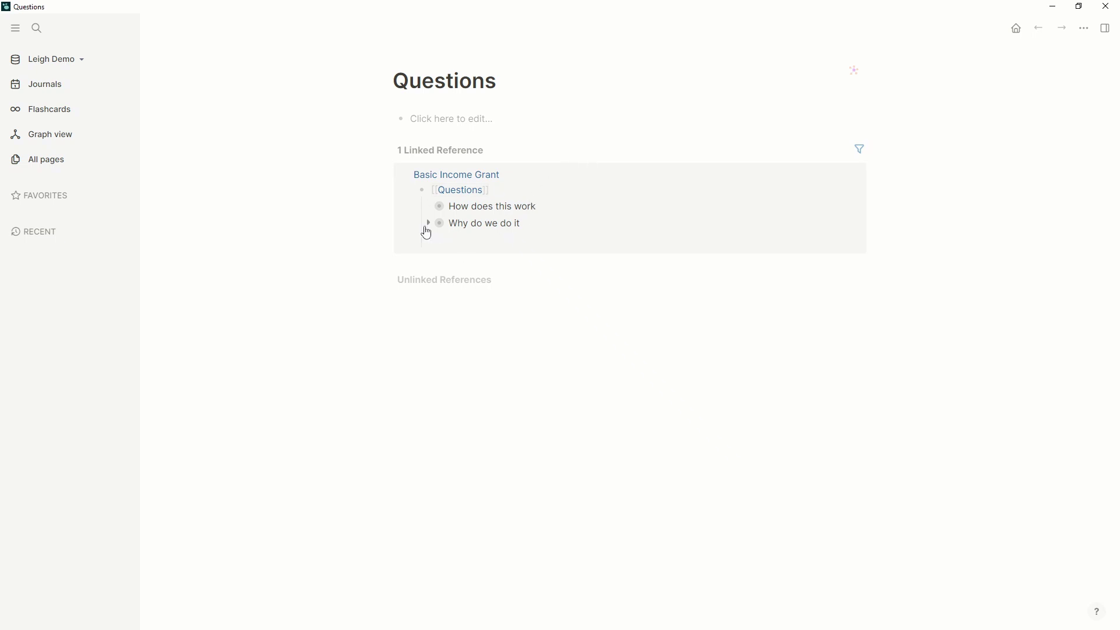
click(858, 150)
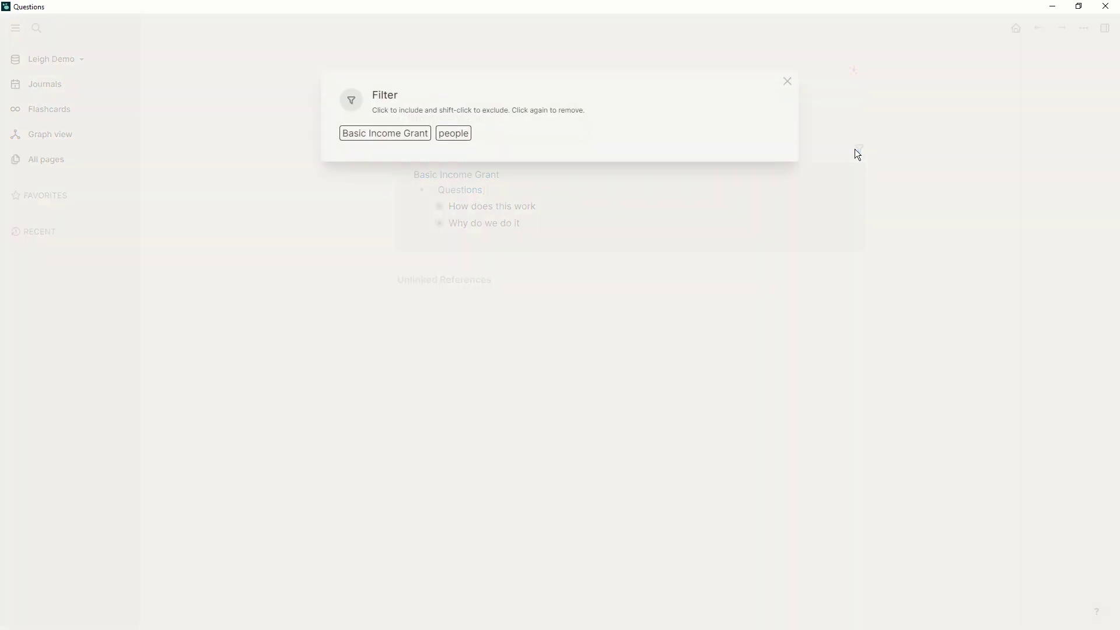
click(454, 134)
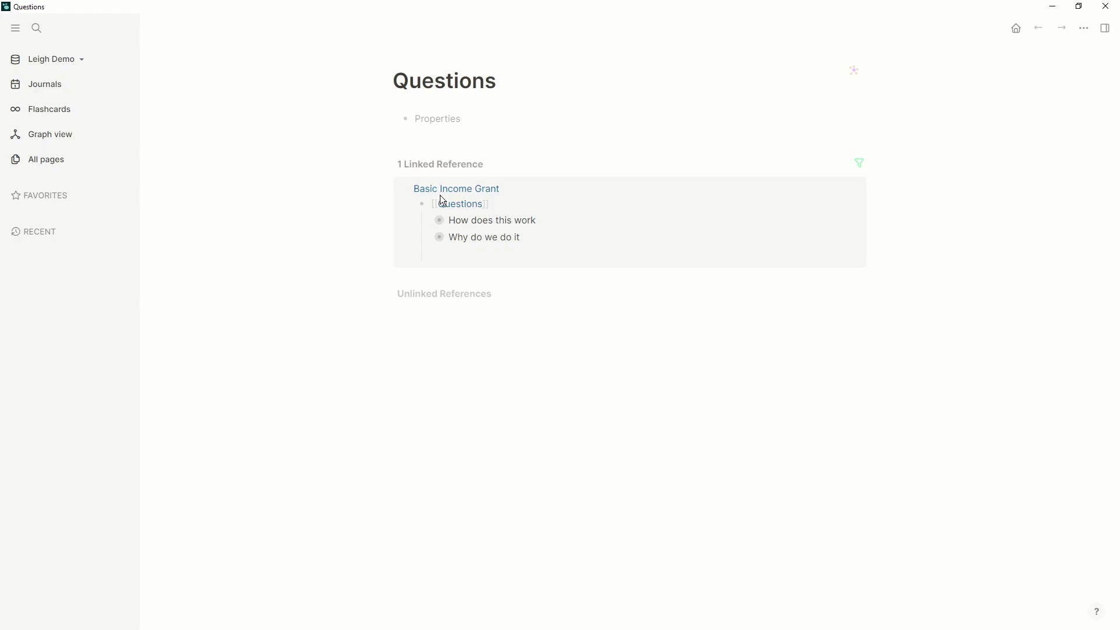
Step: Expand "How does this work" and "Why do we do it" in the linked reference, and open the linked people page
click(429, 221)
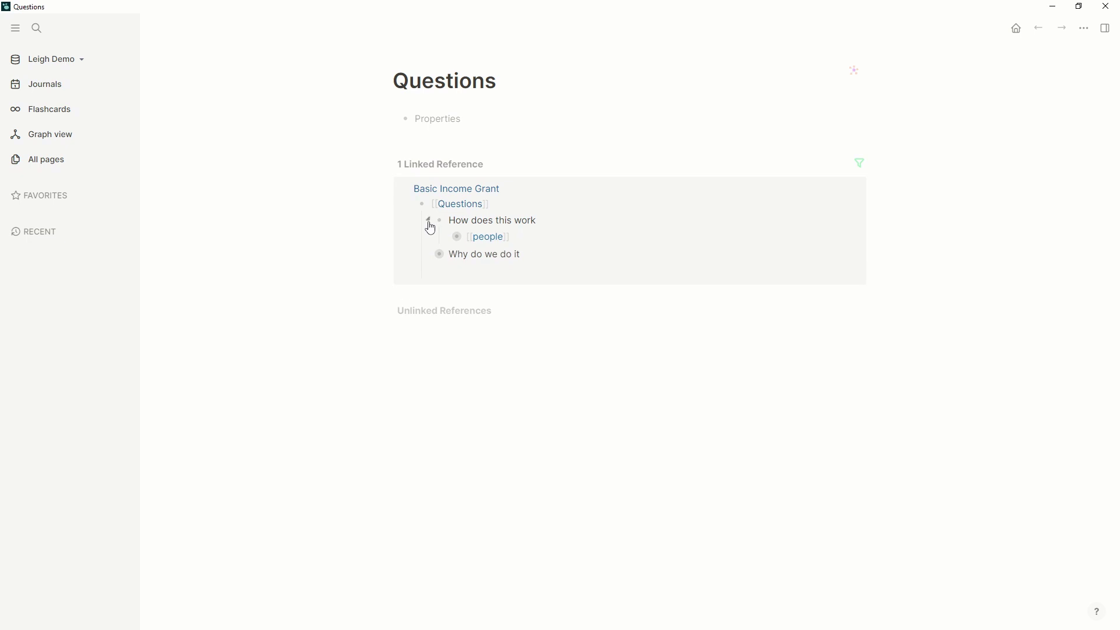
click(428, 254)
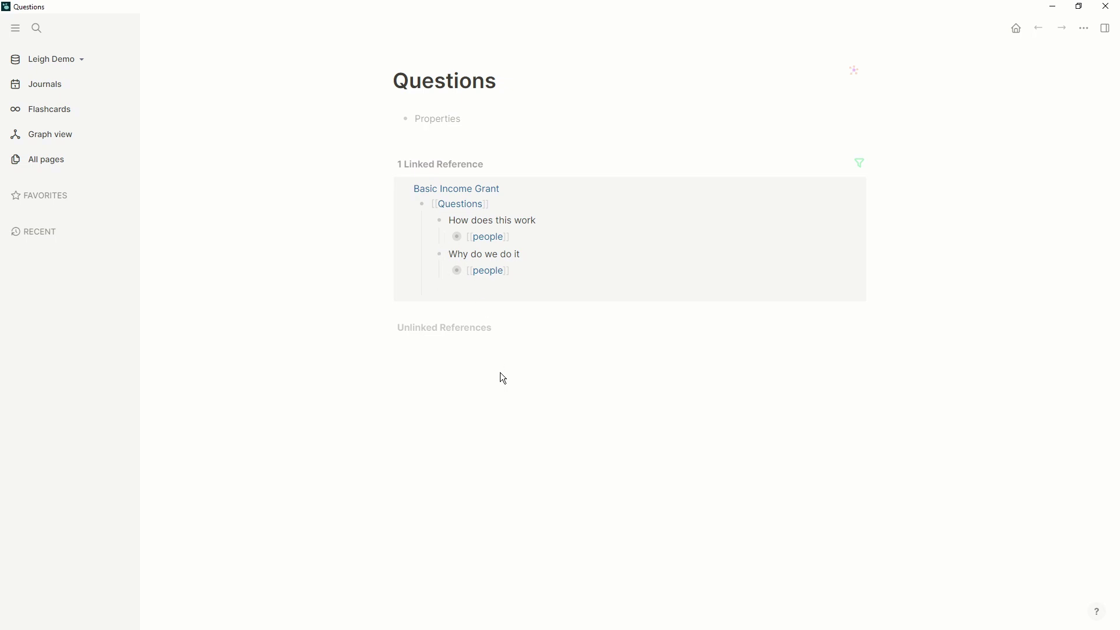
click(490, 241)
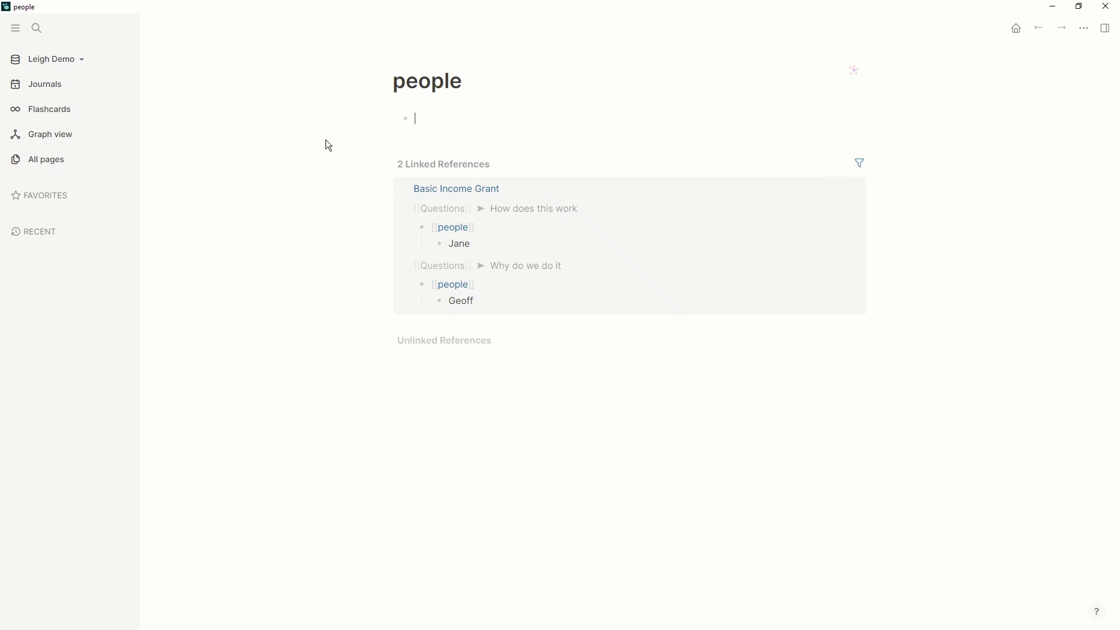
key(Escape)
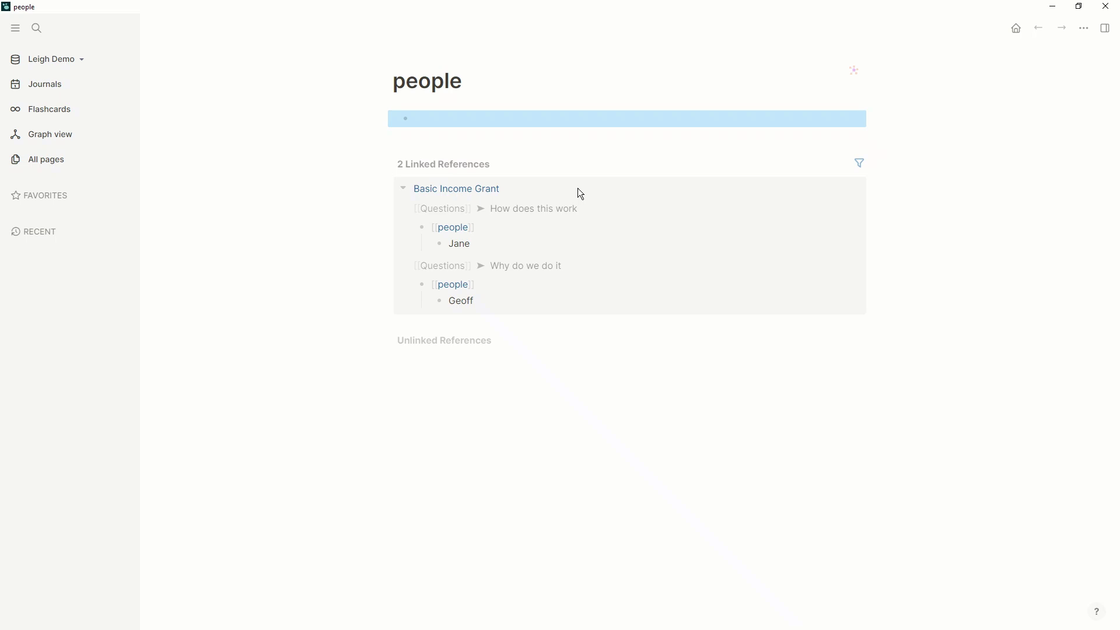
Step: Create a new page named "Social Housing" through the page search
key(ctrl+k)
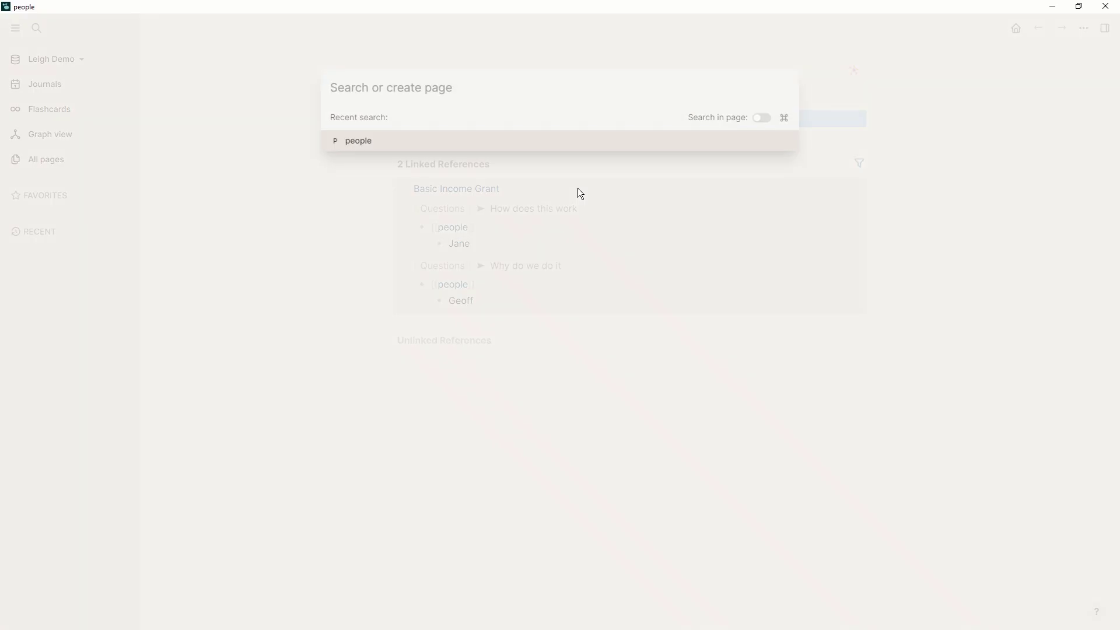
text(S)
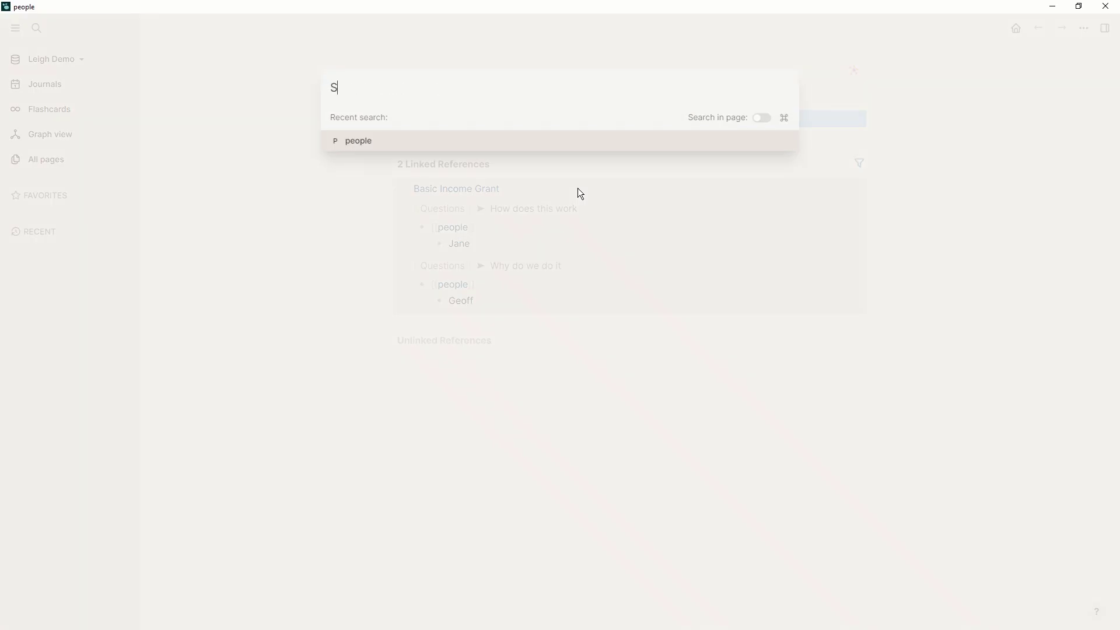
text(ocial Housing)
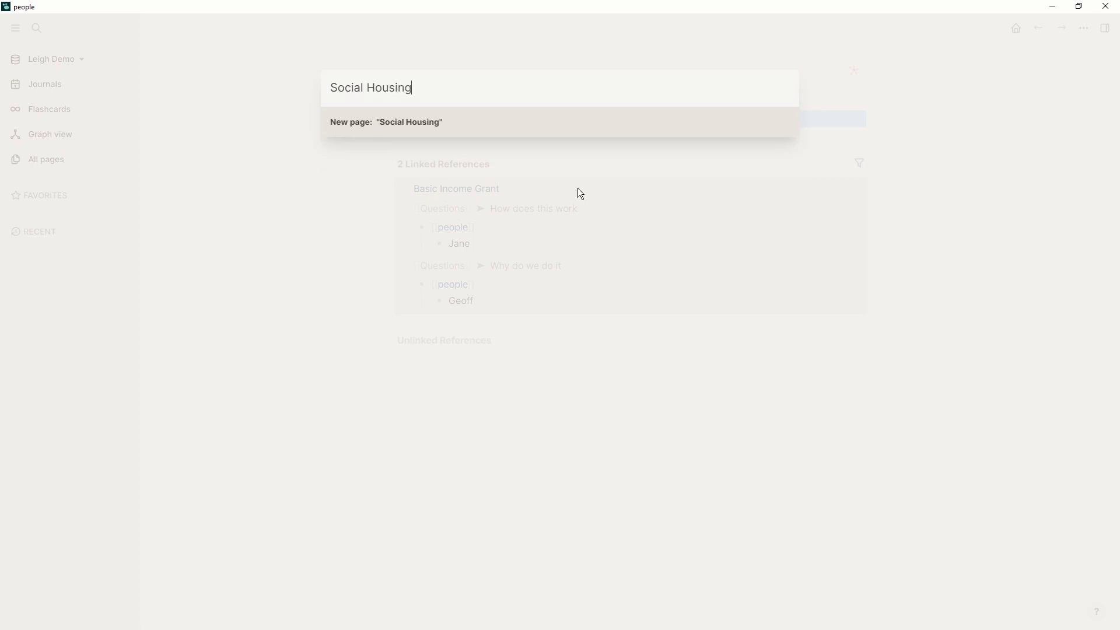
key(Return)
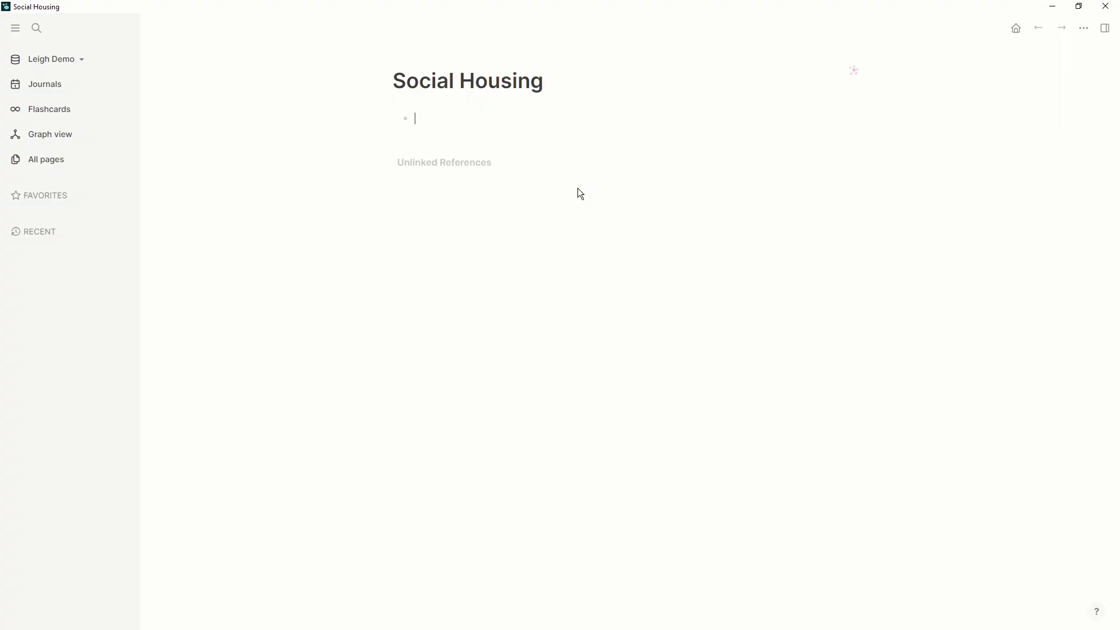
Step: Add a link to the Questions page on Social Housing, with "This is a question" nested beneath it
text([[Questio)
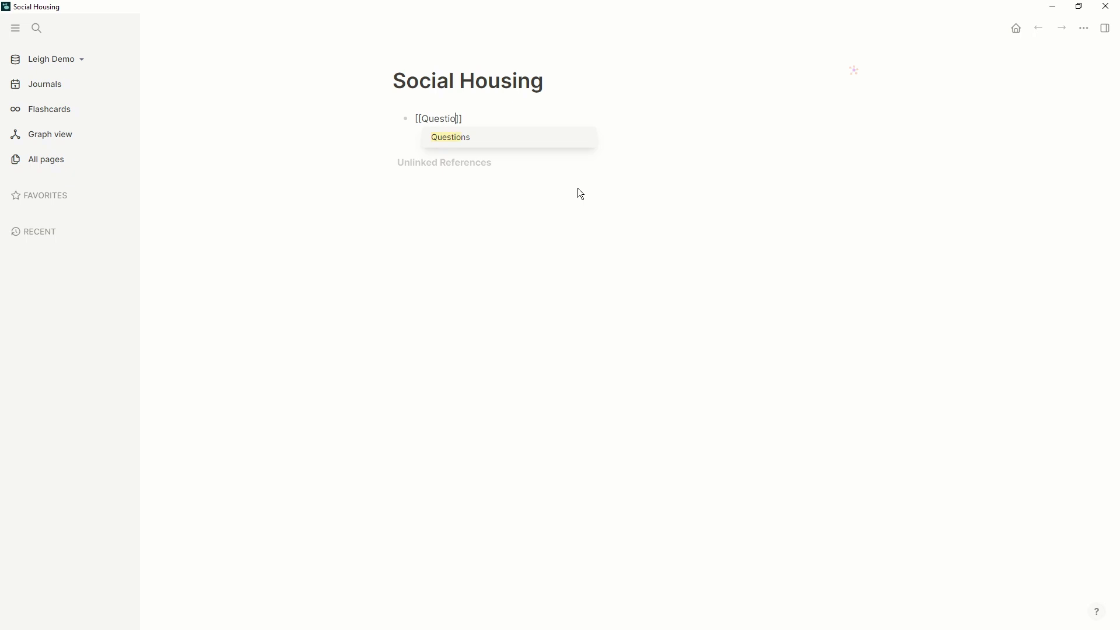
key(Return)
key(Return)
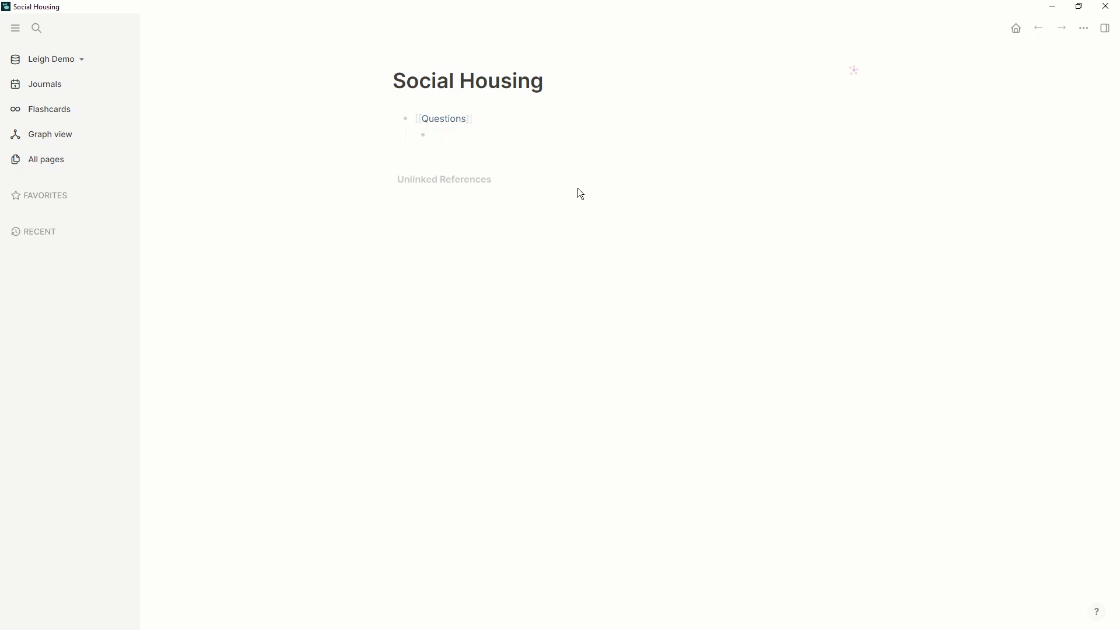
text(This is a question)
key(Return)
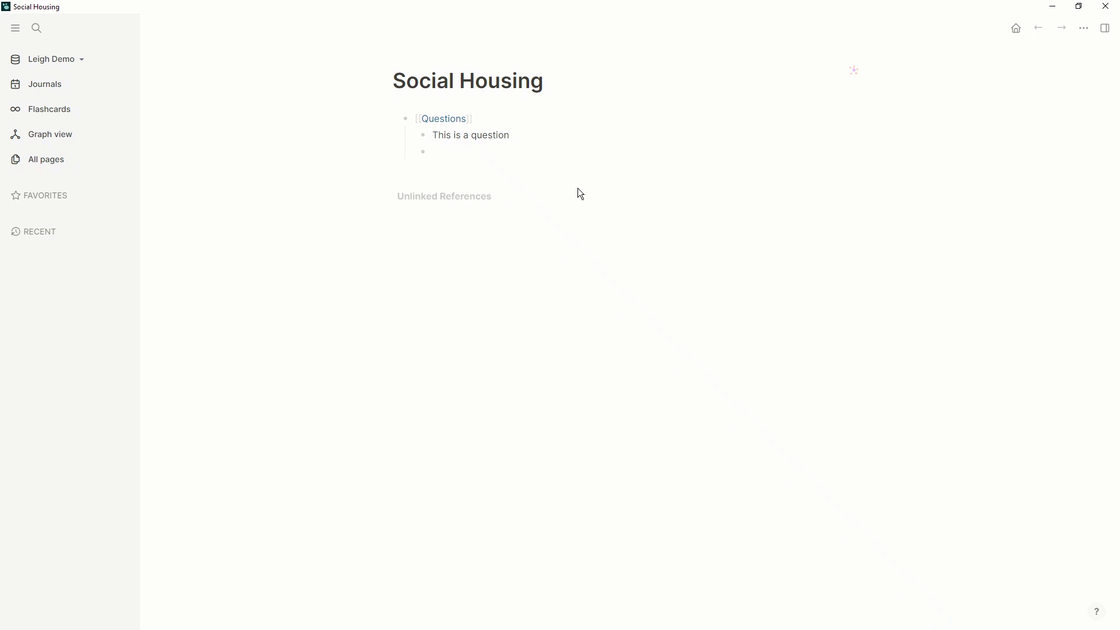
Step: Nest a link to the People page under "This is a question"
text([[)
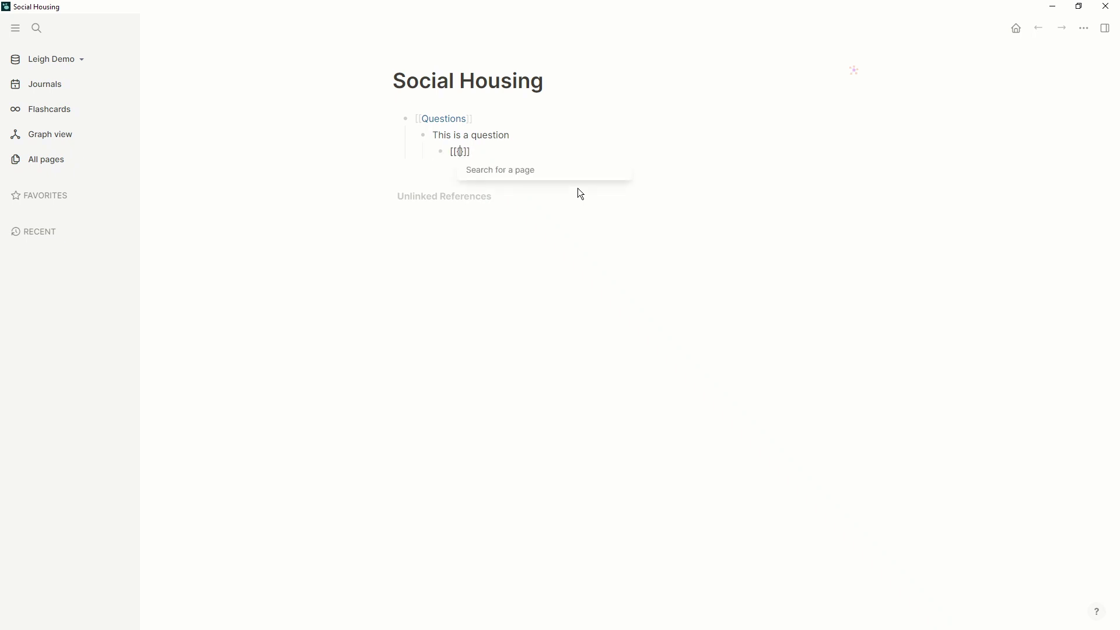
text(People)
key(Return)
key(Escape)
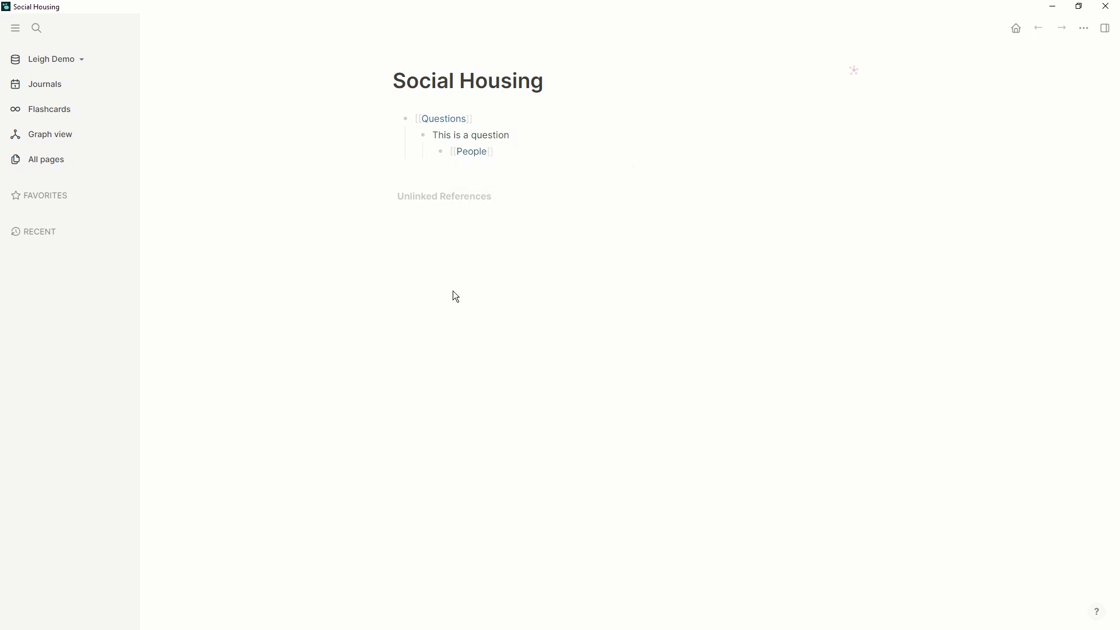
Step: Open the People page from its link and filter its linked references to include Social Housing
click(471, 153)
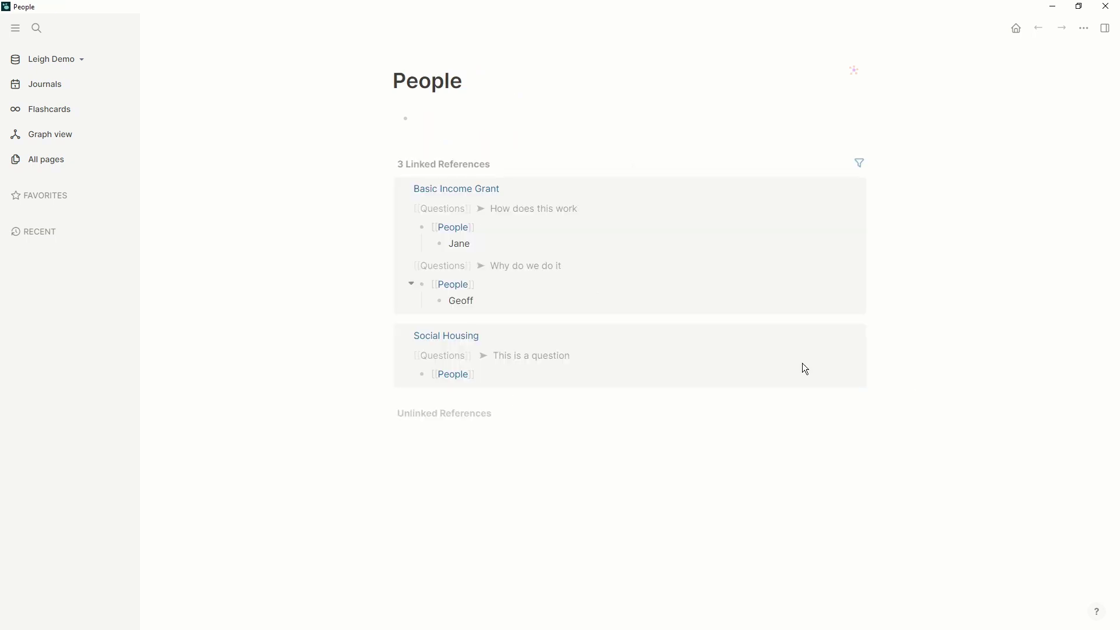
click(864, 171)
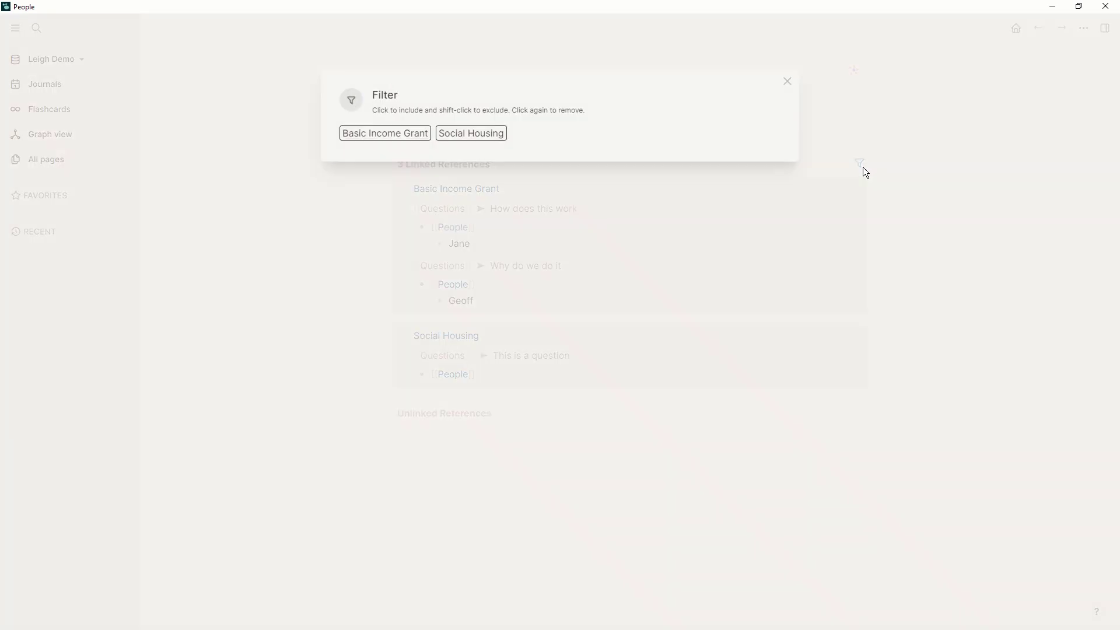
click(487, 133)
click(550, 322)
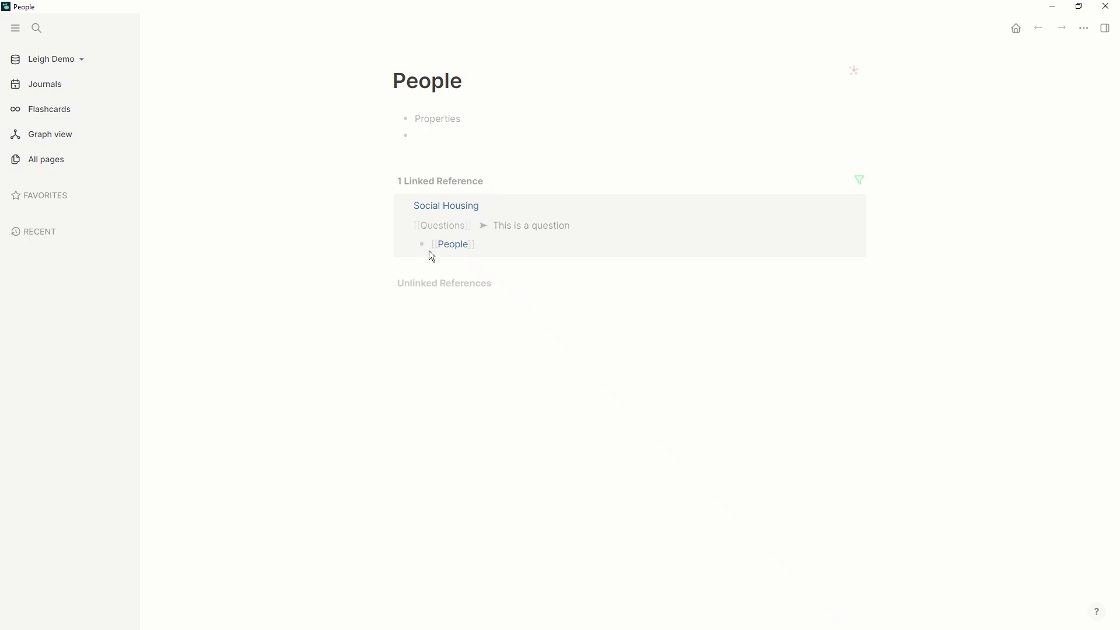
Step: In the graph view, move the Basic Income Grant node away from Social Housing so that the links form an open loop
click(41, 137)
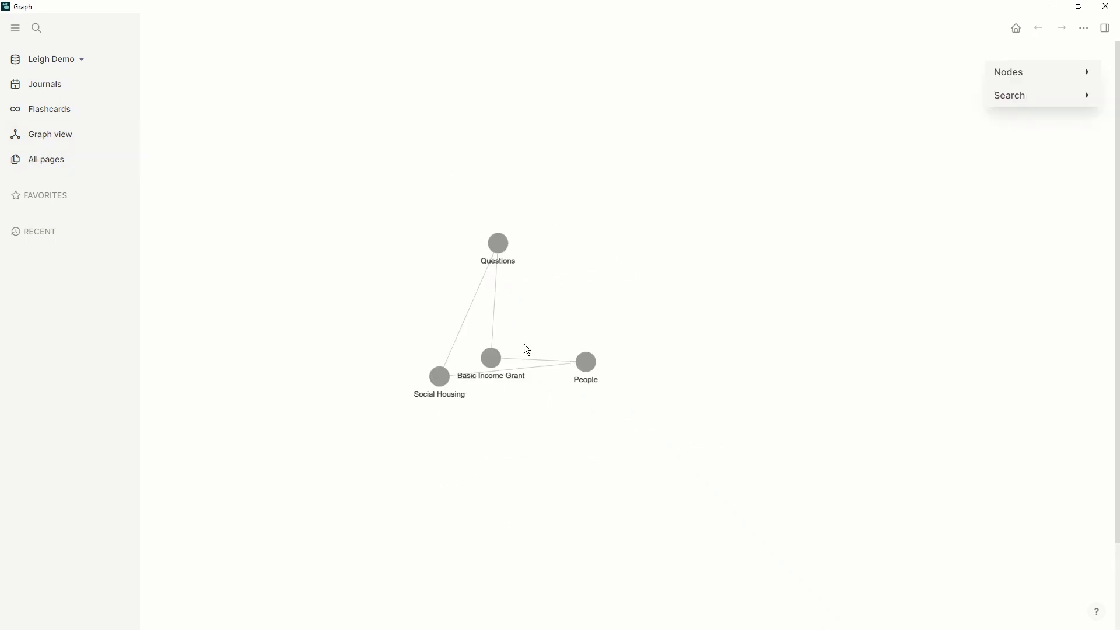
drag(505, 353, 629, 287)
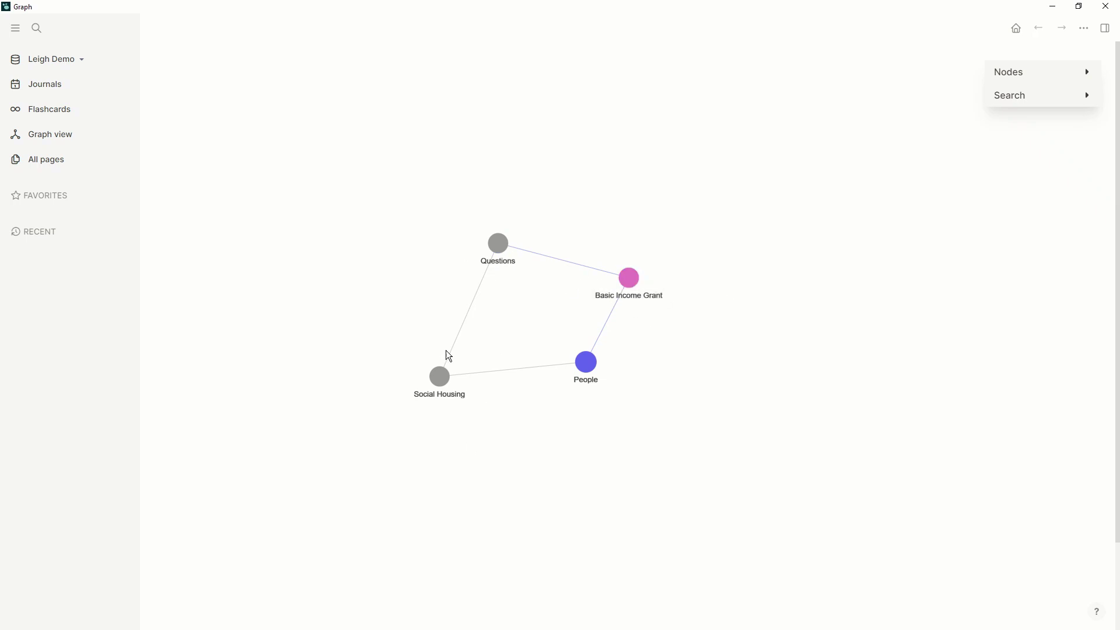
click(628, 278)
click(583, 375)
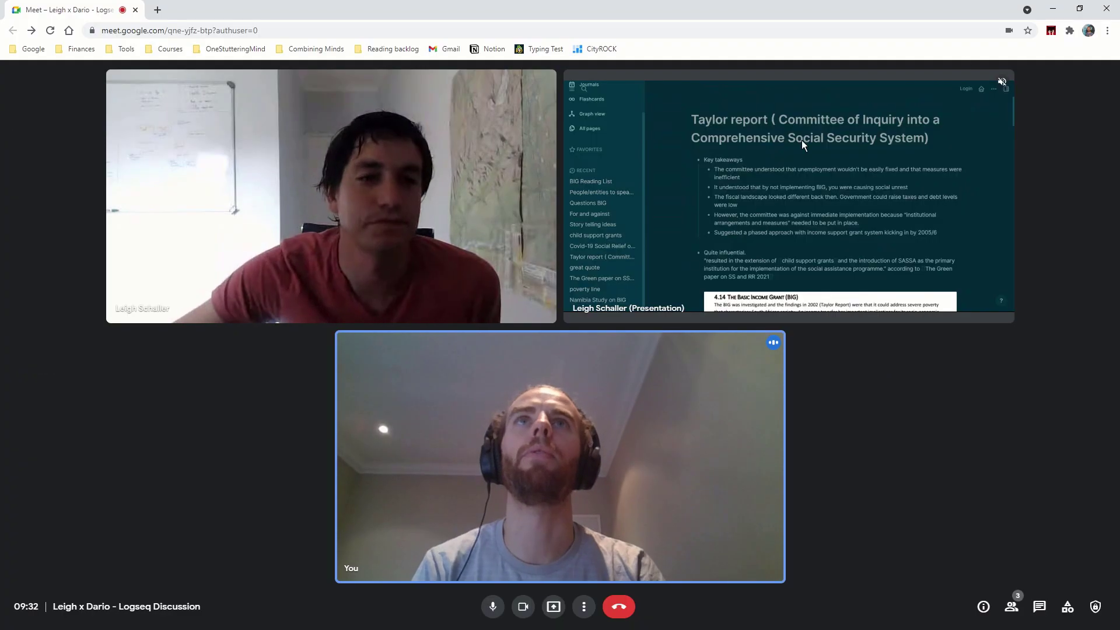
Step: Switch to the Google Meet call and enlarge the participant's shared presentation
click(764, 198)
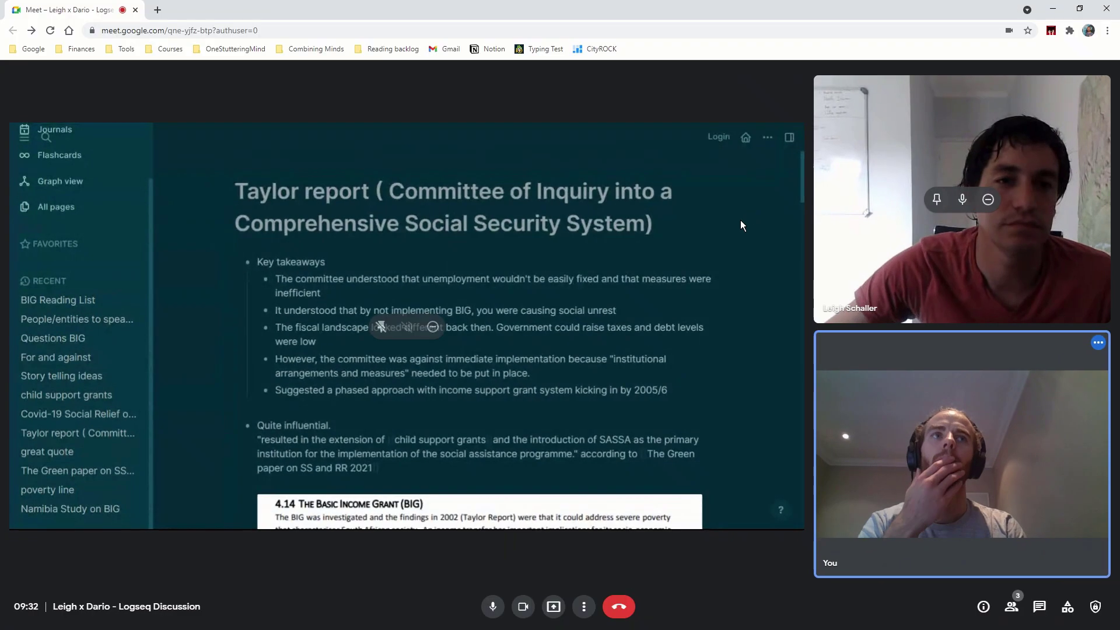
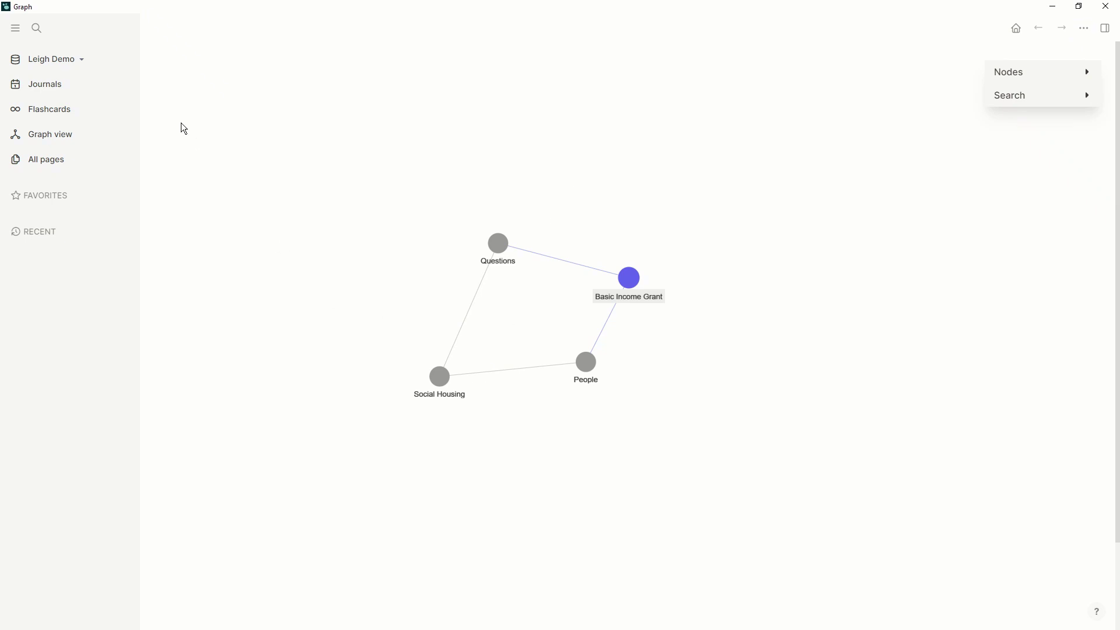
Step: In today's journal, add a bullet linking Questions and Social Housing, followed by "Where is this not working?"
click(58, 91)
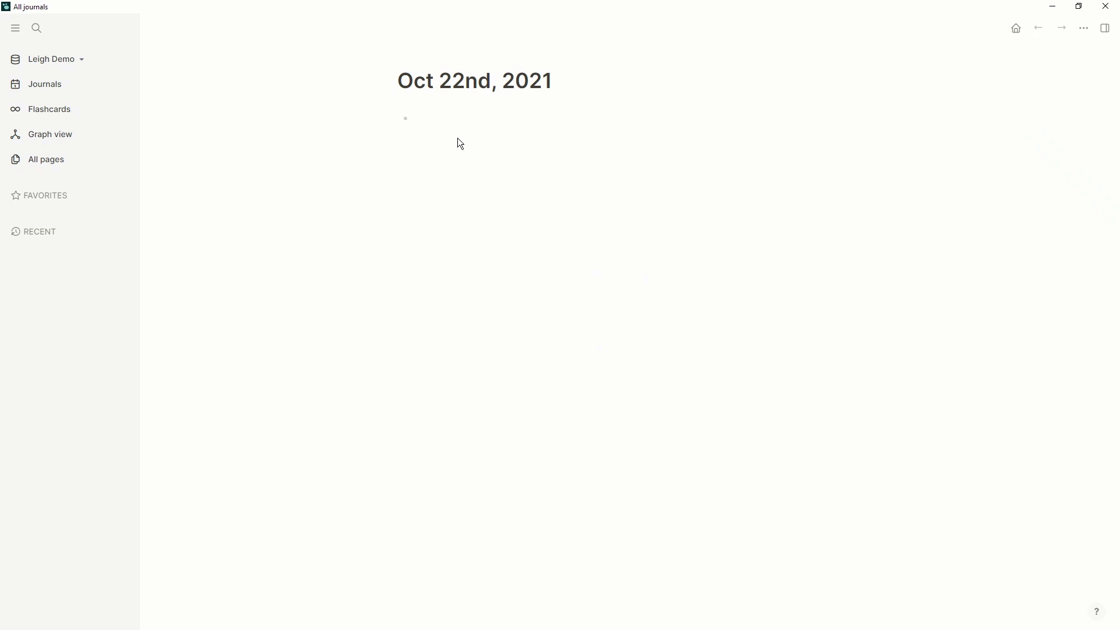
click(477, 123)
text([[Questioon)
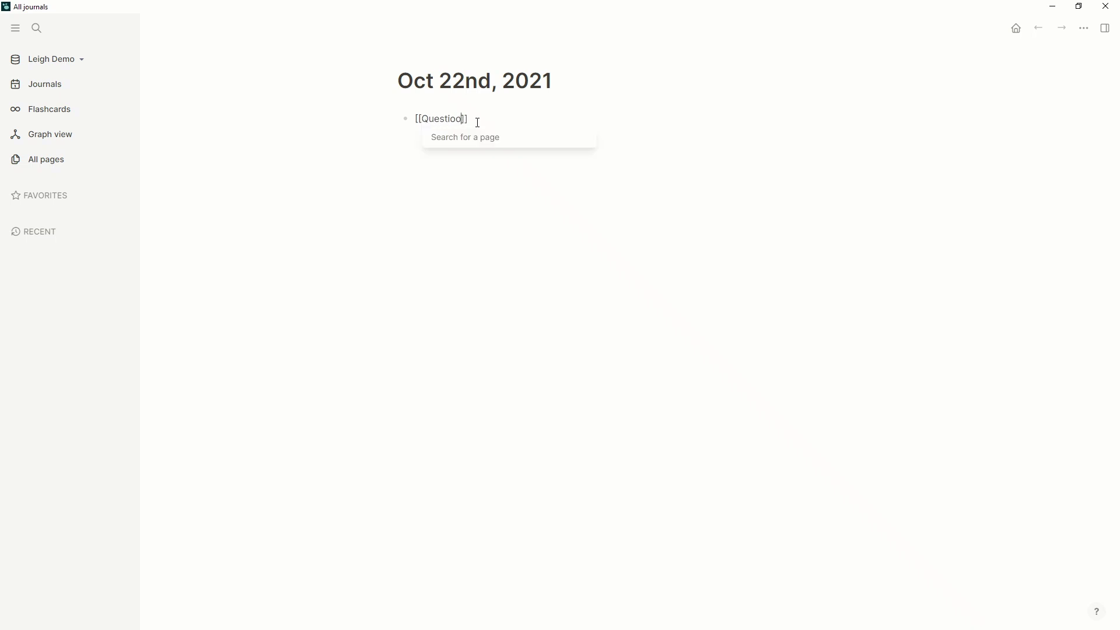
key(BackSpace)
key(BackSpace)
key(Return)
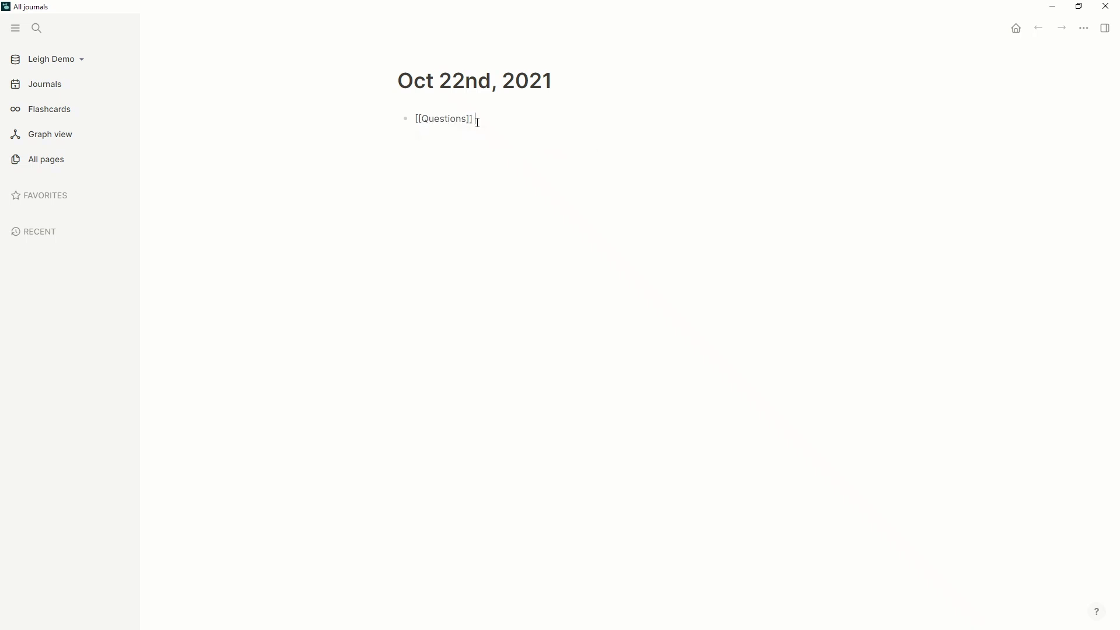
text([[Soci)
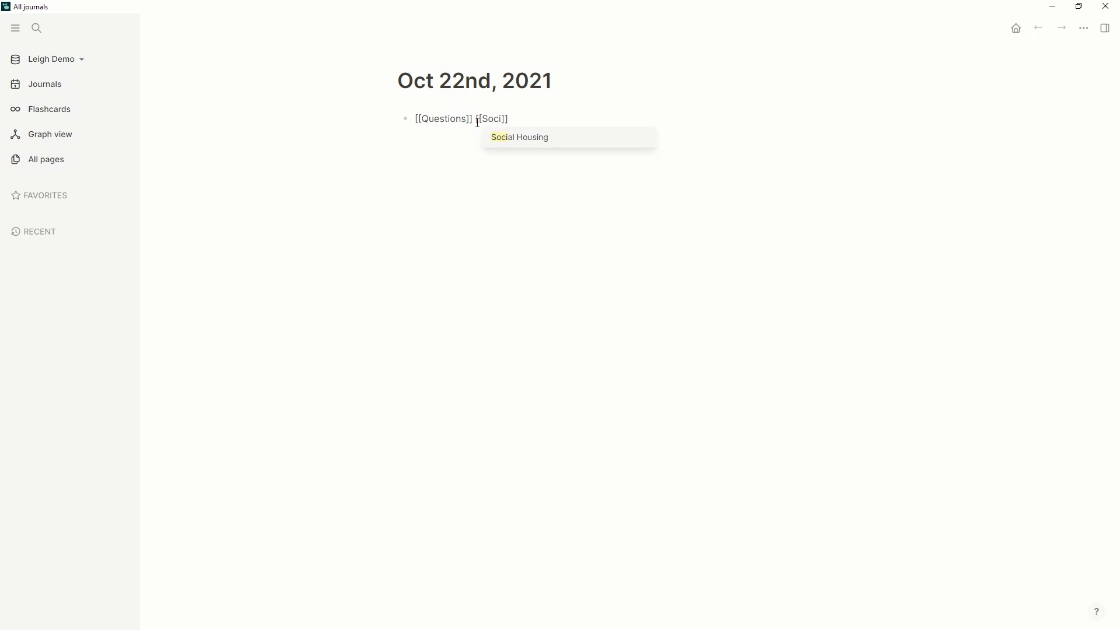
key(Return)
text(Where is this)
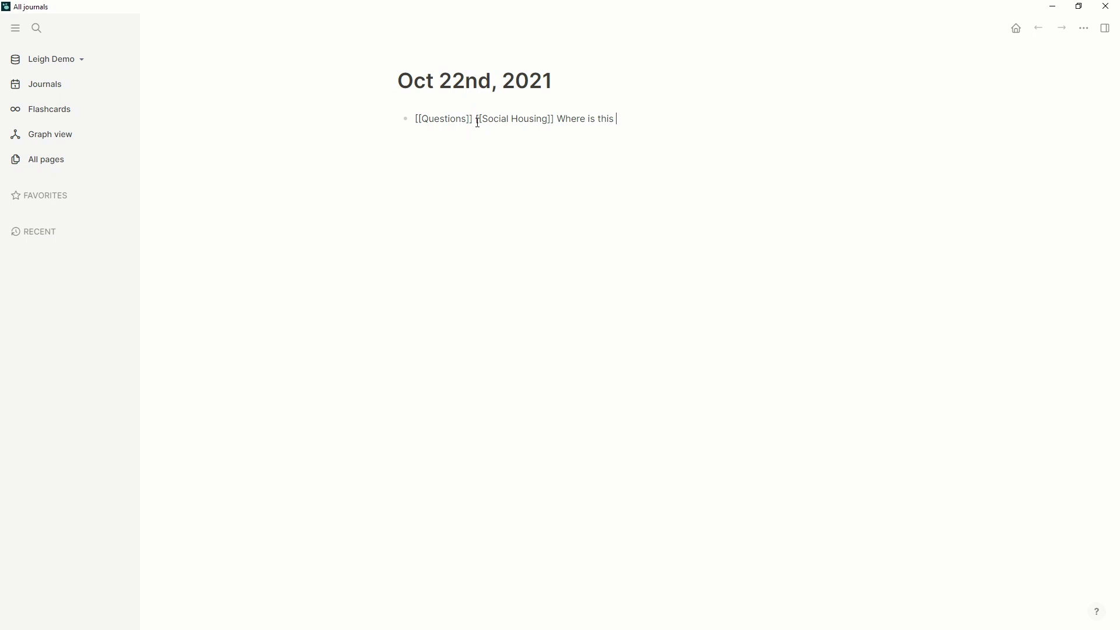
text( not working?)
key(Return)
Step: Add a second journal bullet linking Questions and Basic Income Grant, followed by "Why is government not changing?"
text([[Quest)
key(Return)
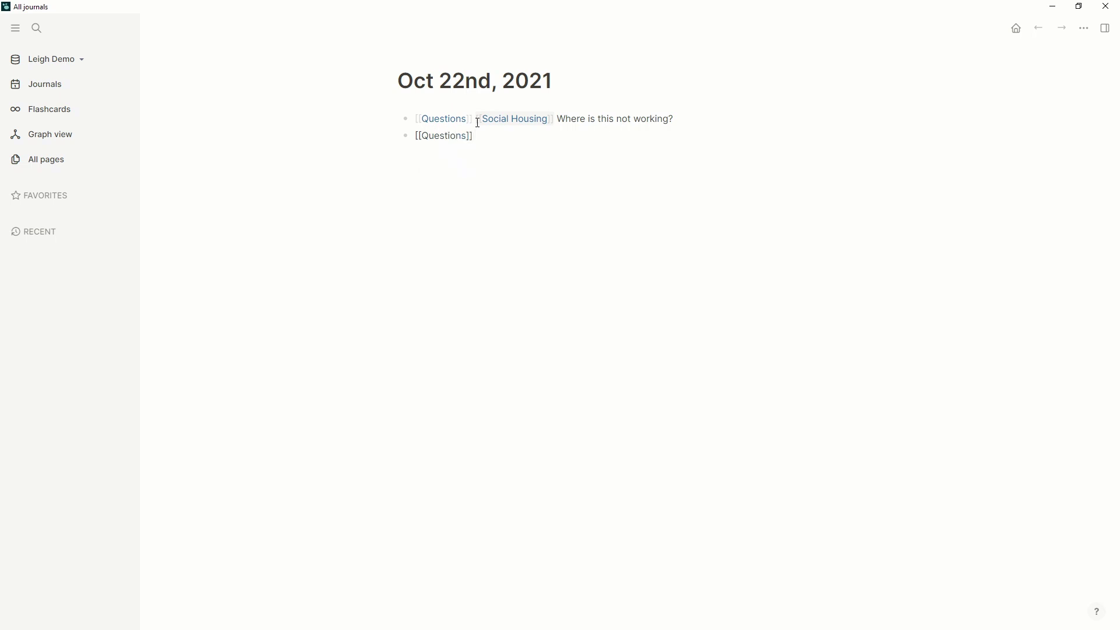
text([[)
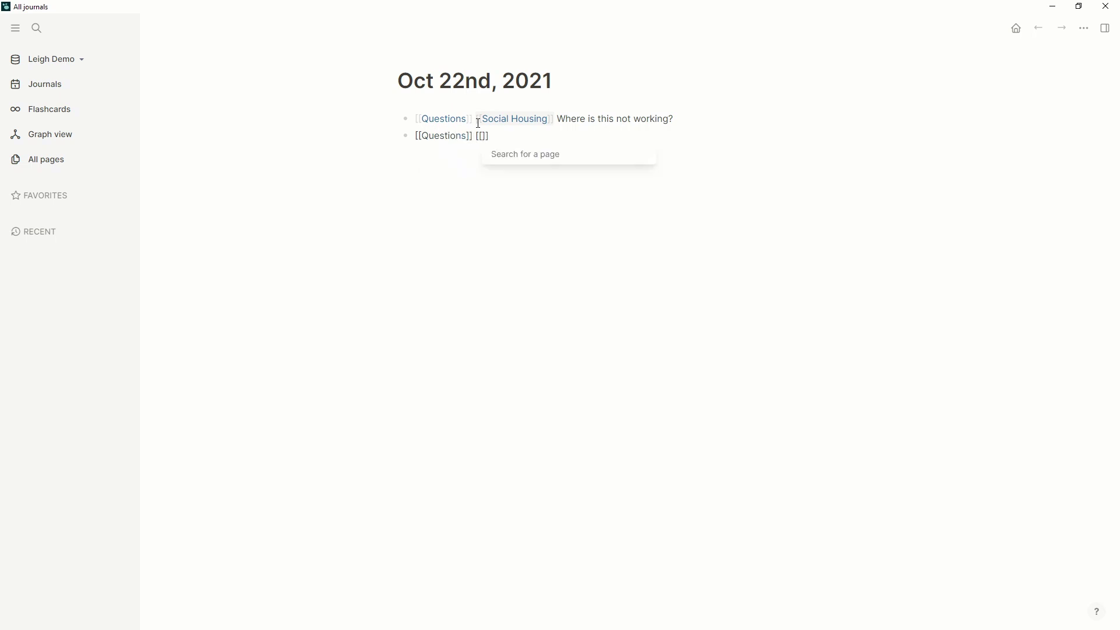
text(Basi)
key(Return)
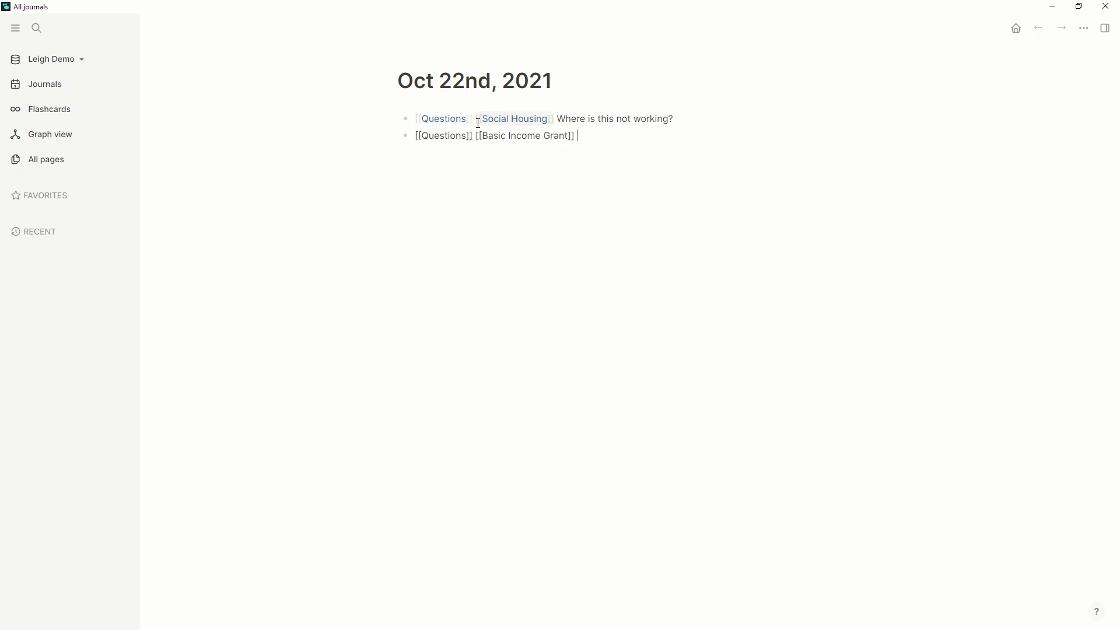
text(Why is government not changing)
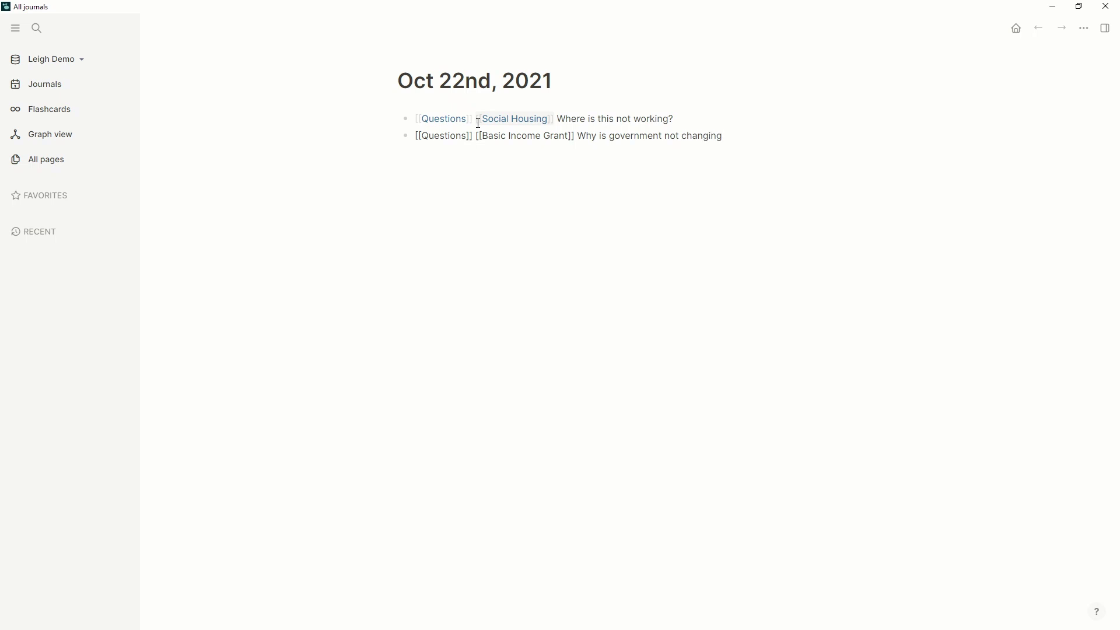
text(?)
key(Return)
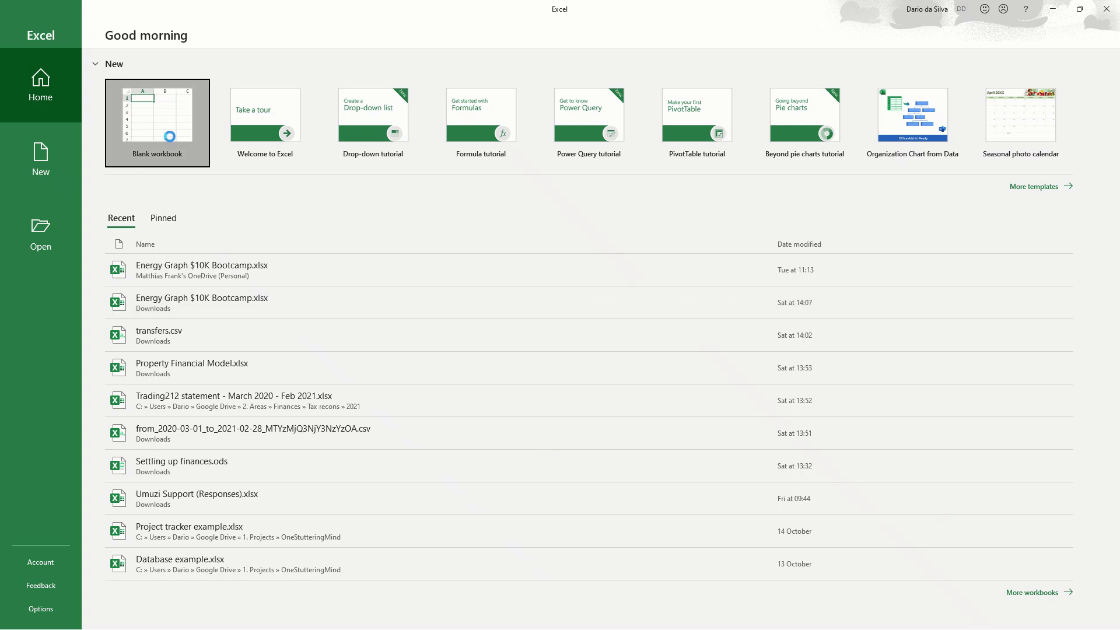
Step: Create a blank Excel workbook and copy "Why is government not changing?" from the Logseq journal into cell A2
click(169, 136)
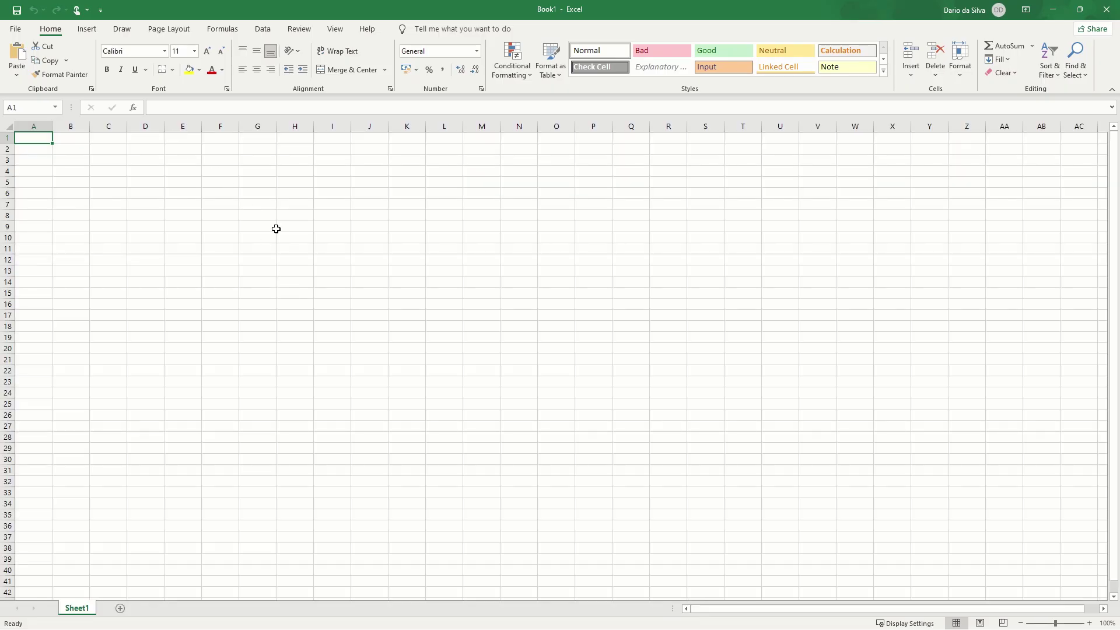
click(282, 170)
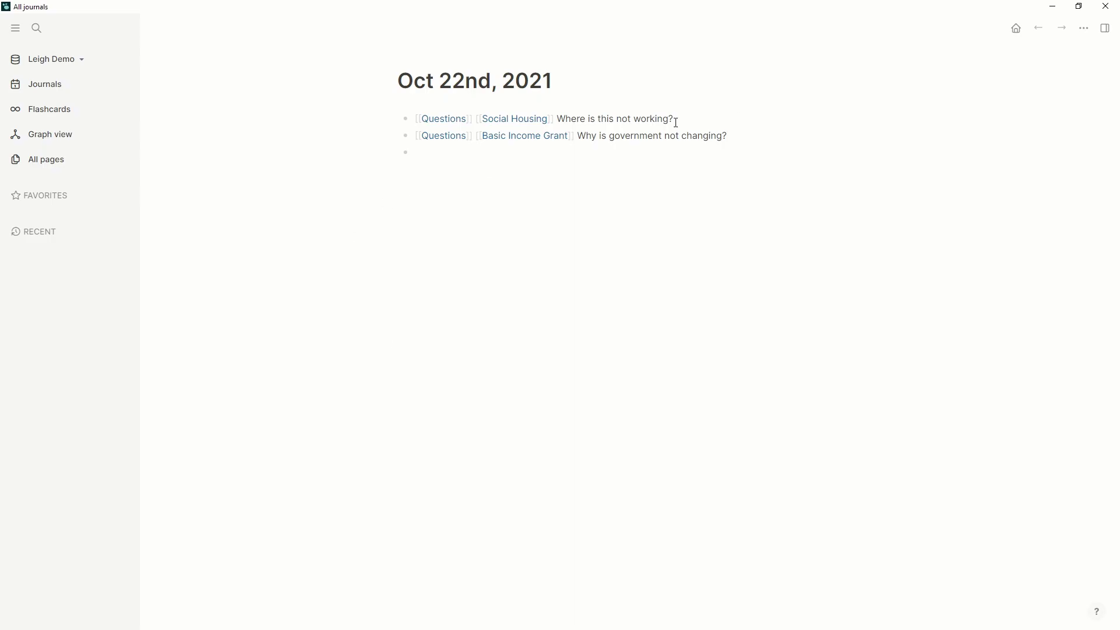
click(705, 136)
mouse_move(705, 135)
mouse_down()
mouse_move(590, 135)
mouse_move(720, 137)
mouse_up()
click(586, 136)
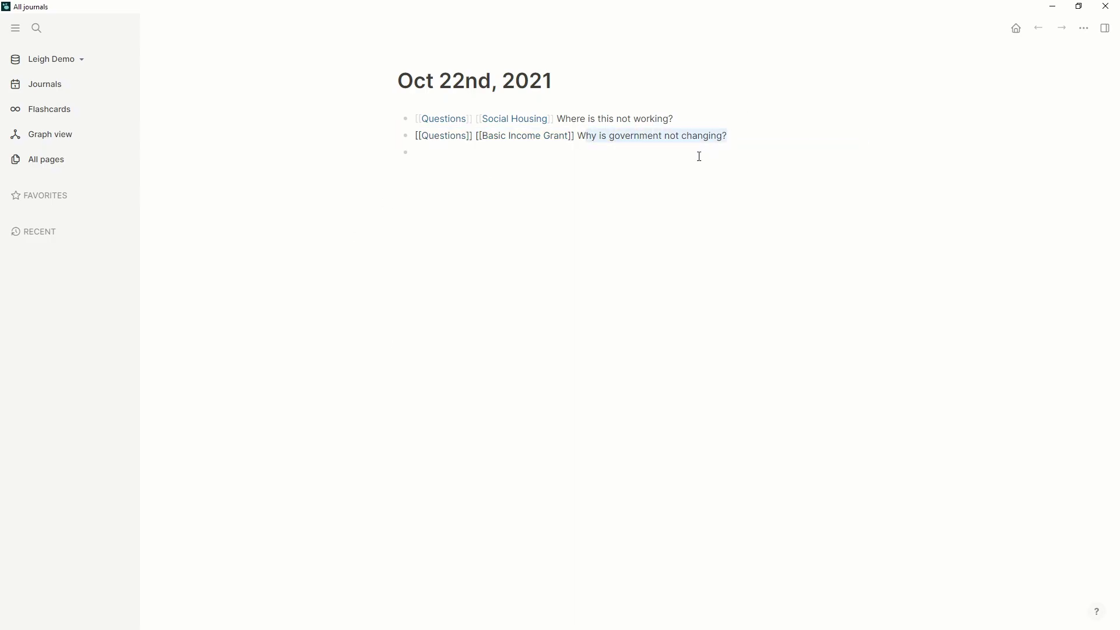
key(ctrl+c)
key(alt+Tab)
click(40, 149)
key(ctrl+v)
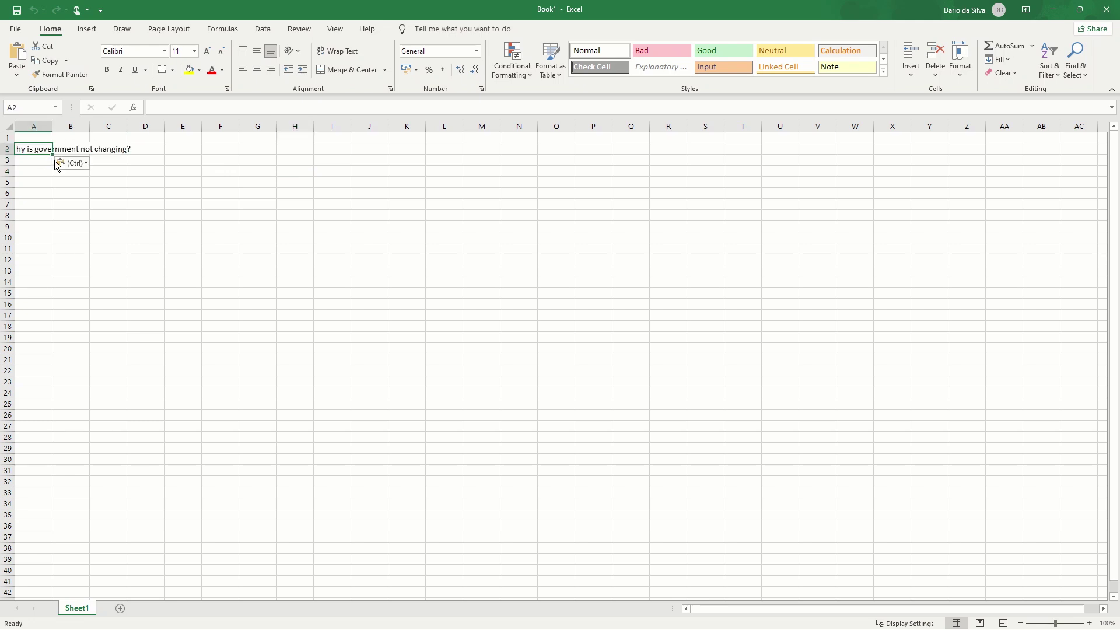
click(154, 107)
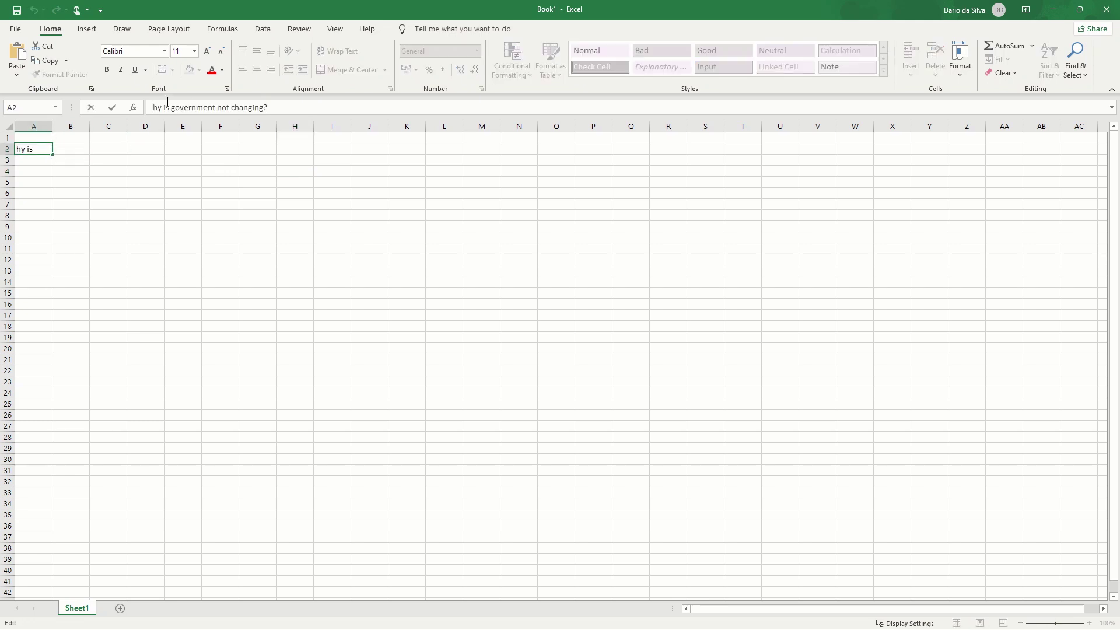
text(W)
key(Return)
Step: Copy "Where is this not working?" from the Logseq journal into Excel cell A3 and widen column A to fit the questions
key(alt+Tab)
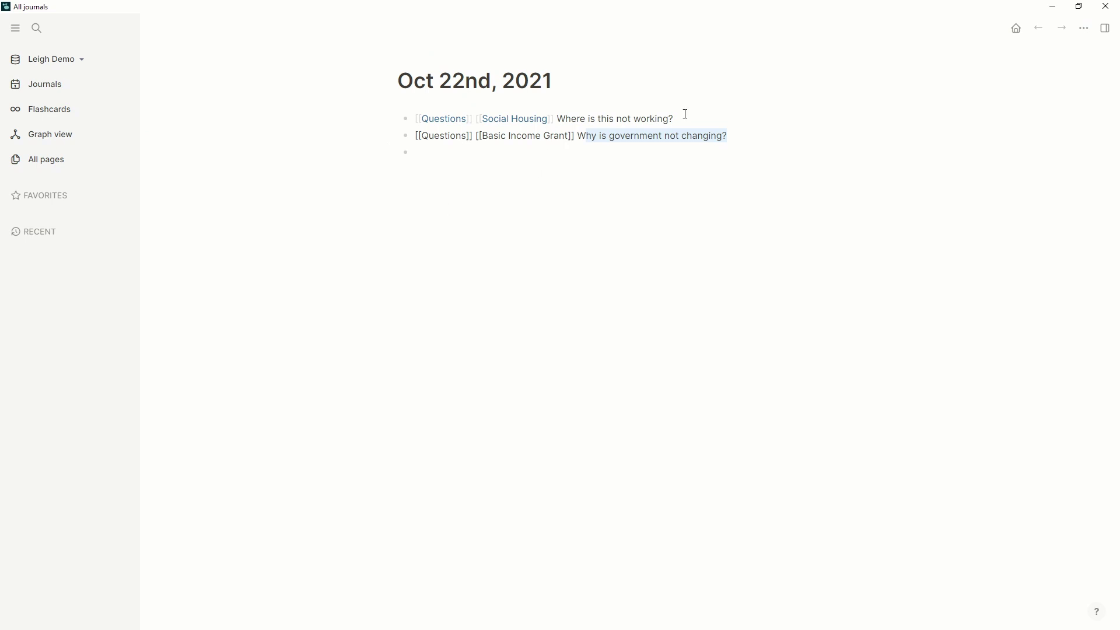
drag(686, 114, 557, 119)
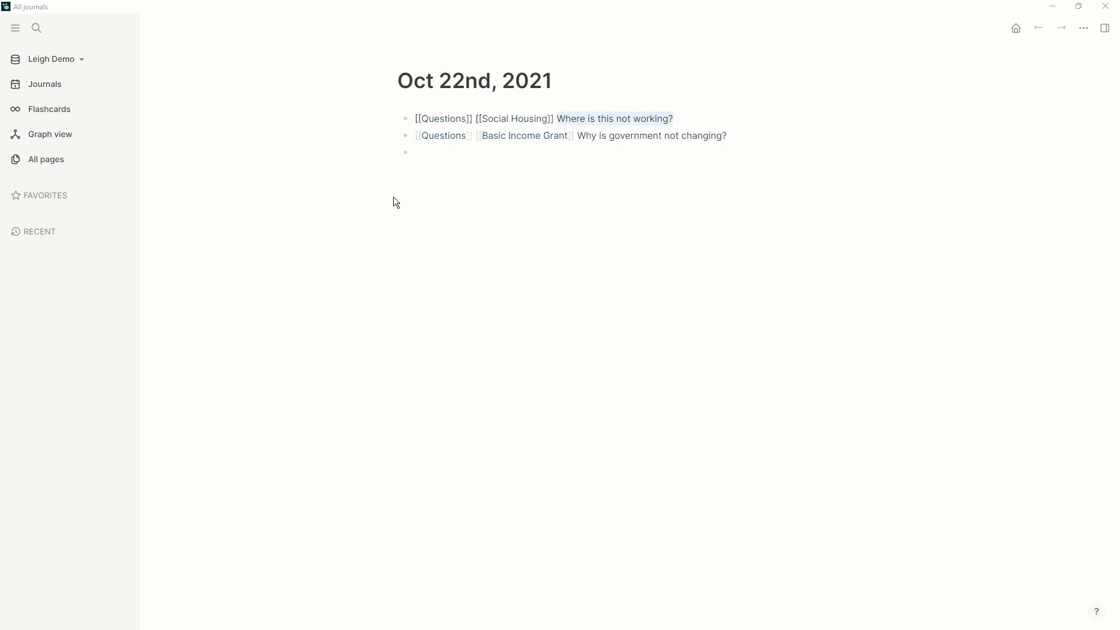
key(ctrl+c)
key(alt+Tab)
key(ctrl+v)
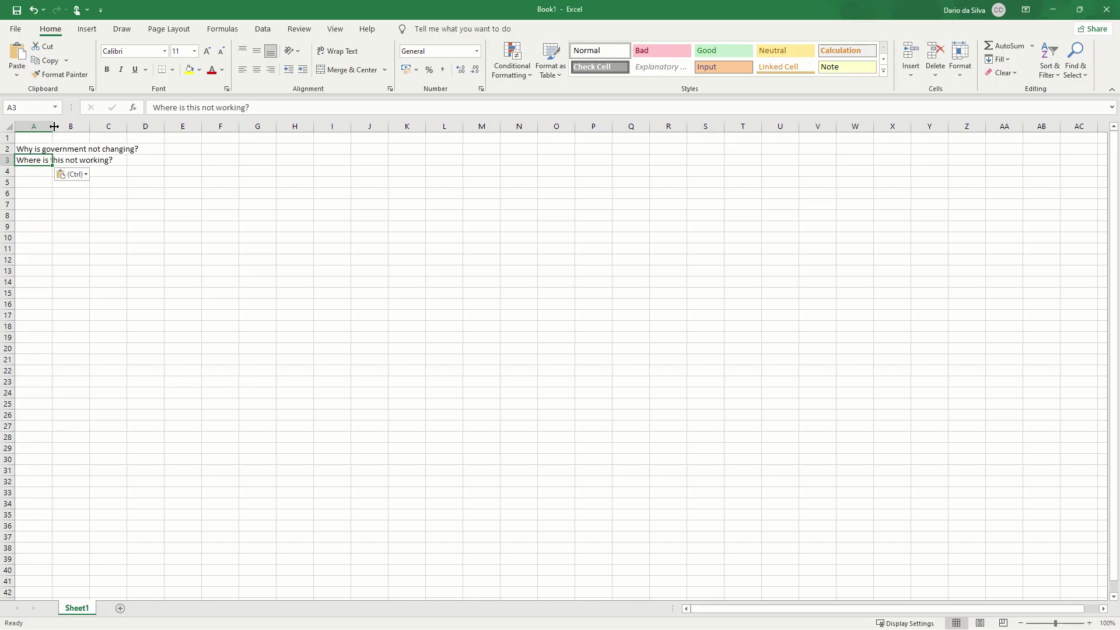
drag(54, 126, 156, 155)
Step: Enter the column header "Project" in cell B1
click(171, 138)
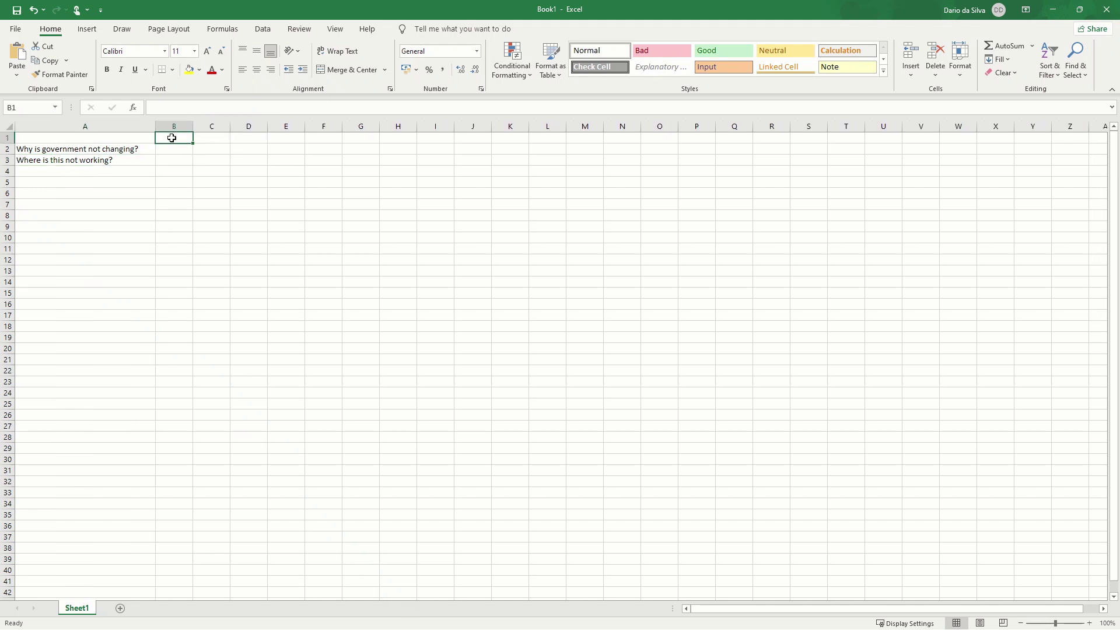
text(Projc)
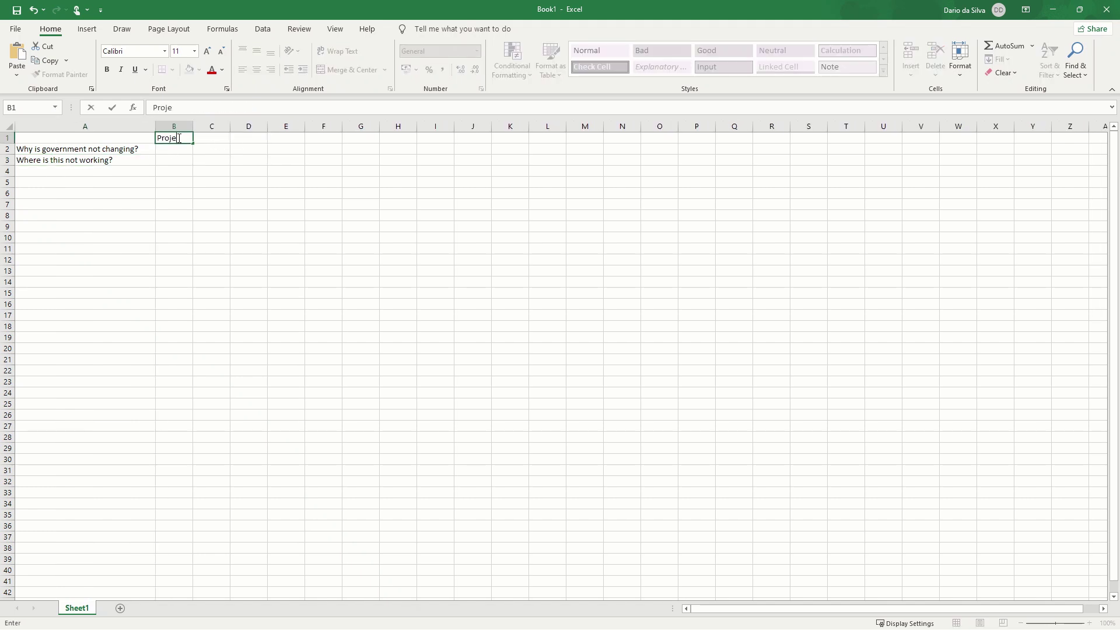
text(cy)
key(Return)
click(178, 138)
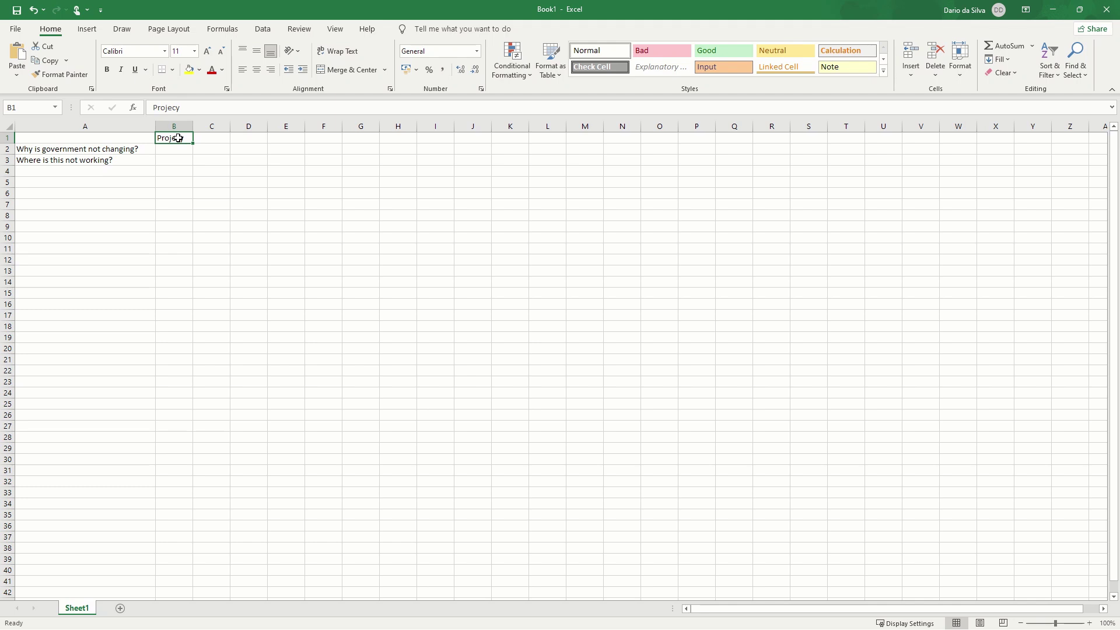
double_click(178, 138)
key(BackSpace)
text(t)
key(Return)
key(Right)
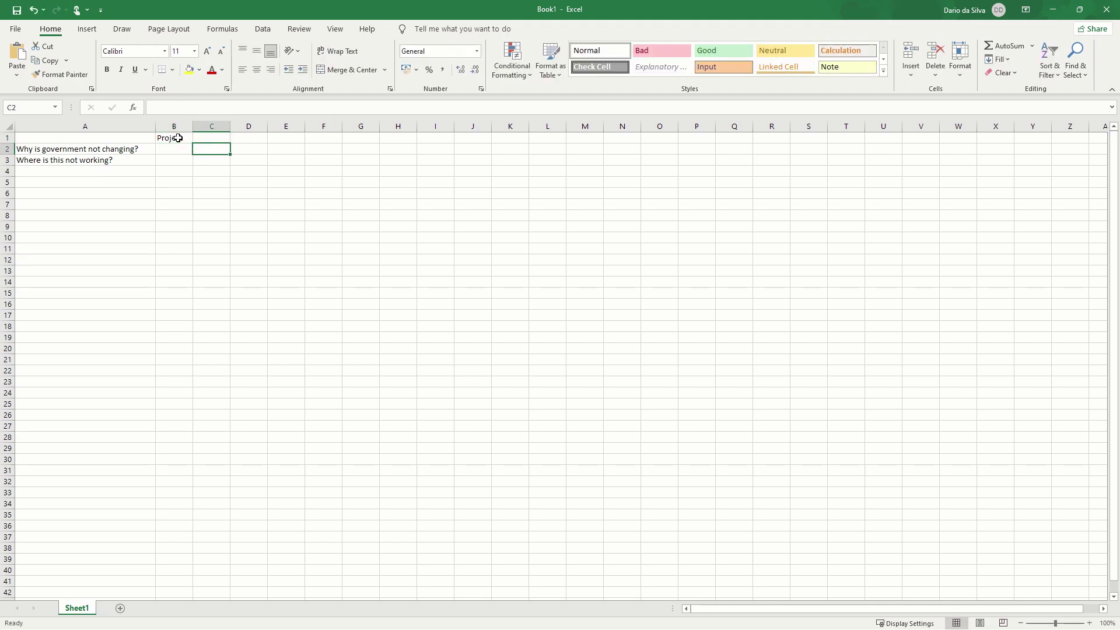
key(Left)
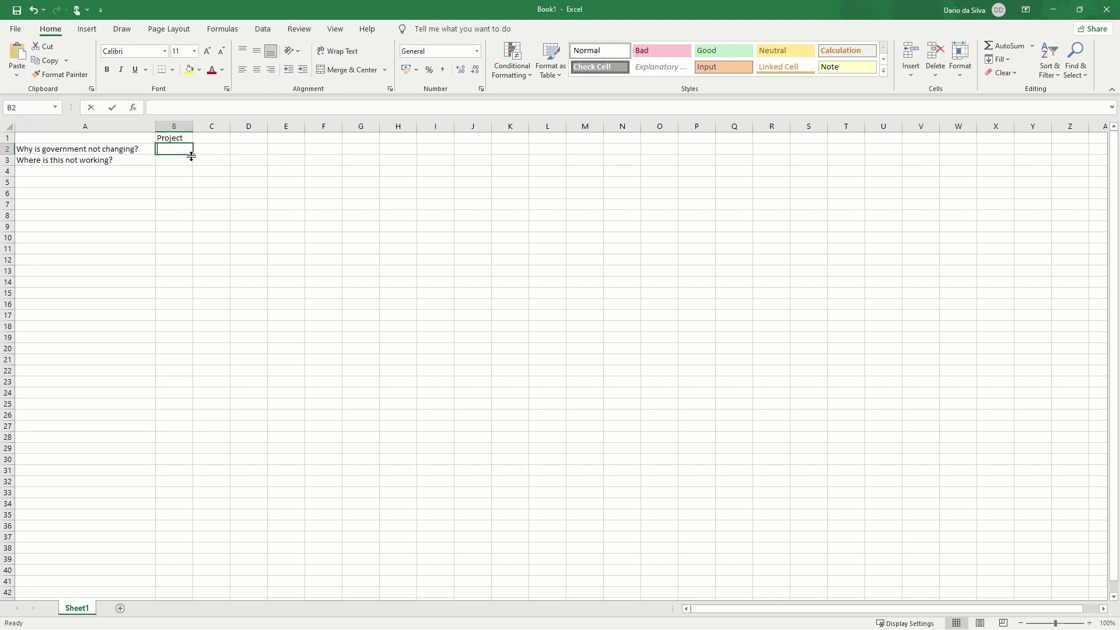
Step: Enter "Social Housing" in cell B2 as the first question's project
text(Social)
text( Housiing)
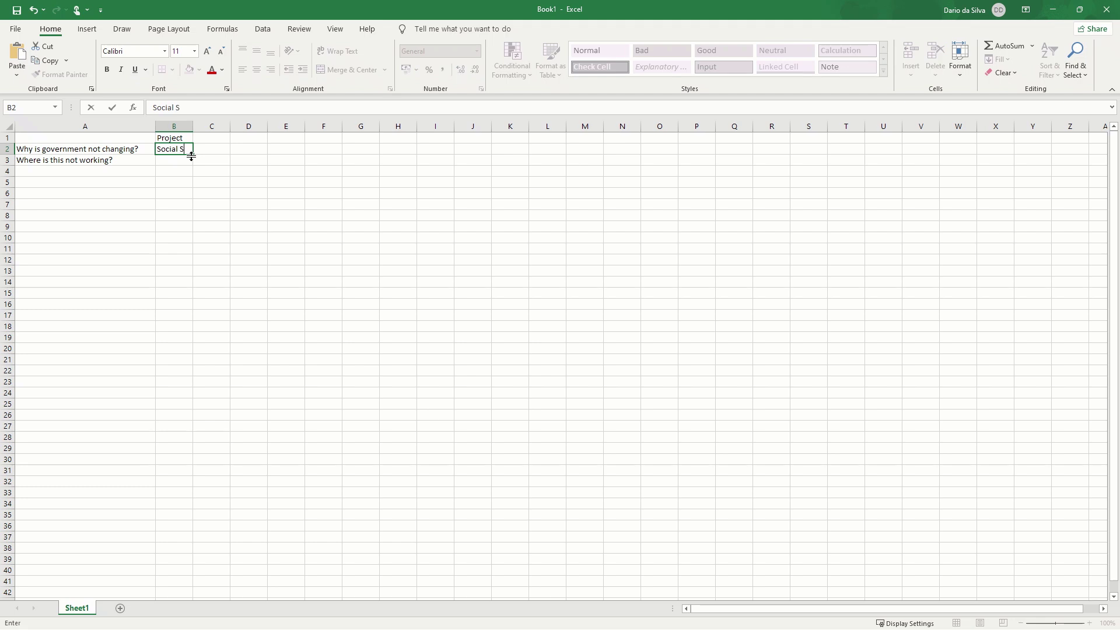
key(BackSpace)
key(BackSpace)
key(BackSpace)
key(BackSpace)
text(ing)
key(Return)
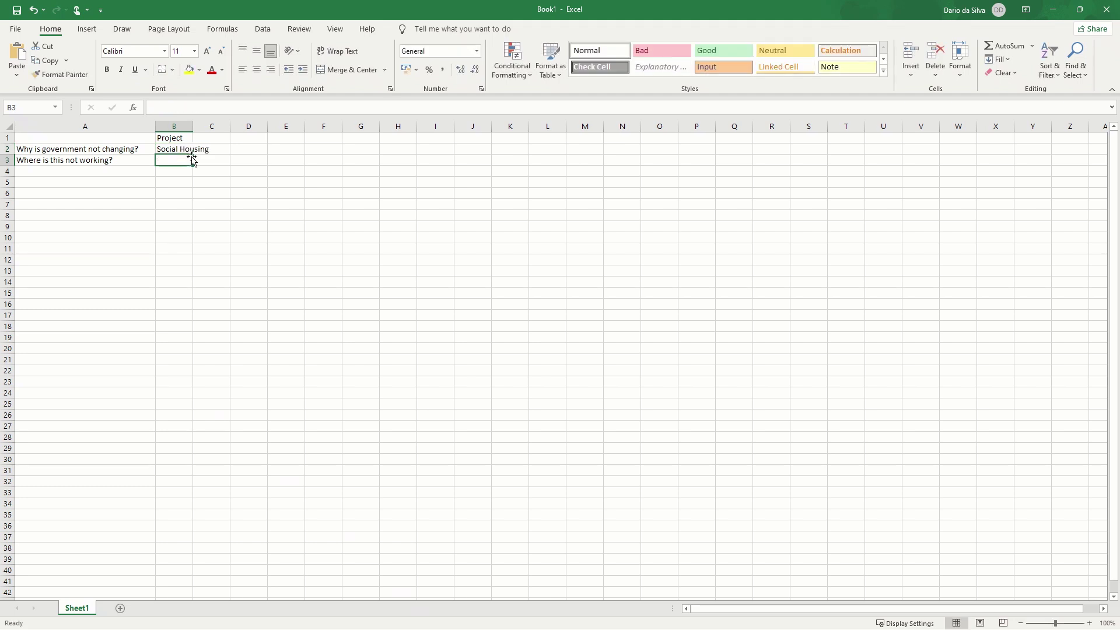
Step: Enter "BIG" in cell B3 as the second question's project
text(Basic Inco)
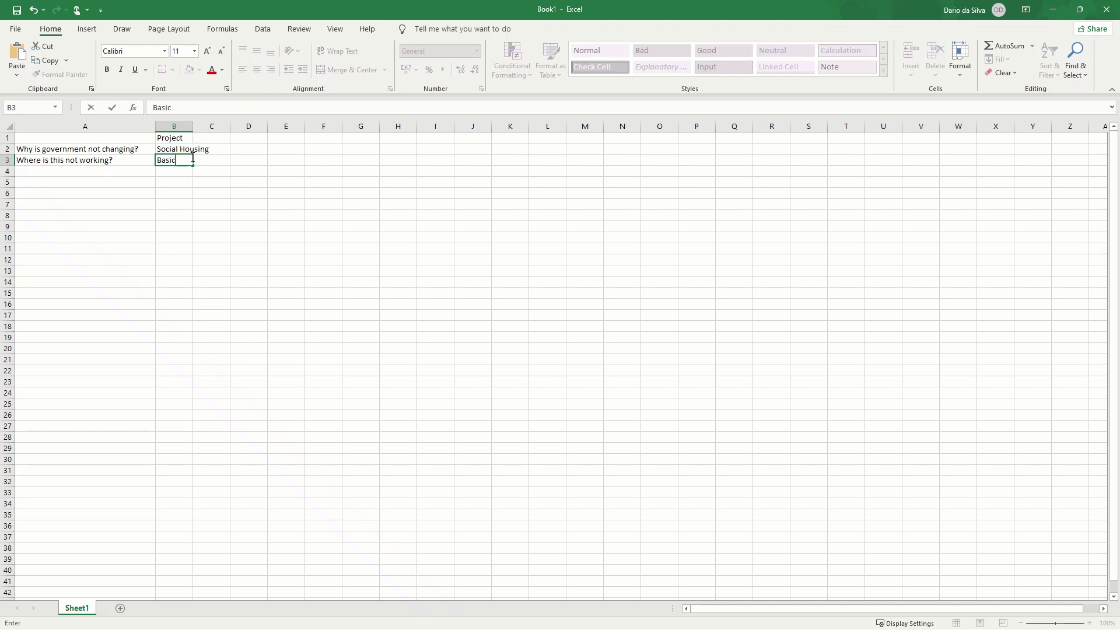
key(BackSpace)
key(BackSpace)
key(BackSpace)
key(BackSpace)
key(BackSpace)
key(BackSpace)
key(BackSpace)
key(BackSpace)
key(BackSpace)
text(IG)
key(Return)
Step: Enter the column header "Type" in cell C1
key(Up)
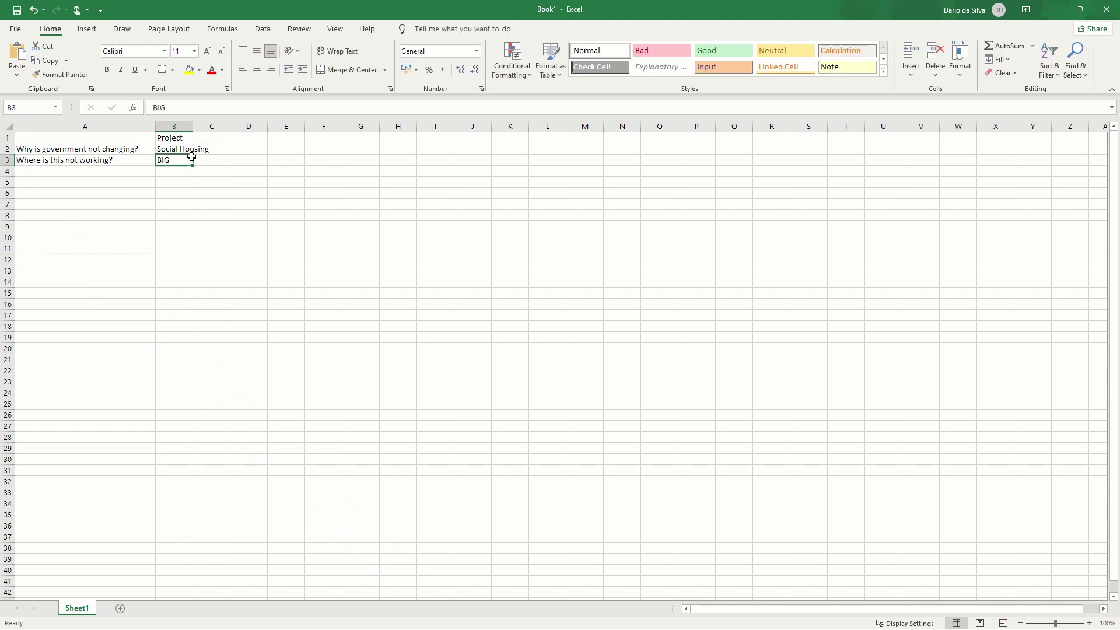
key(Right)
key(Right)
key(Up)
key(Up)
key(Left)
text(Type)
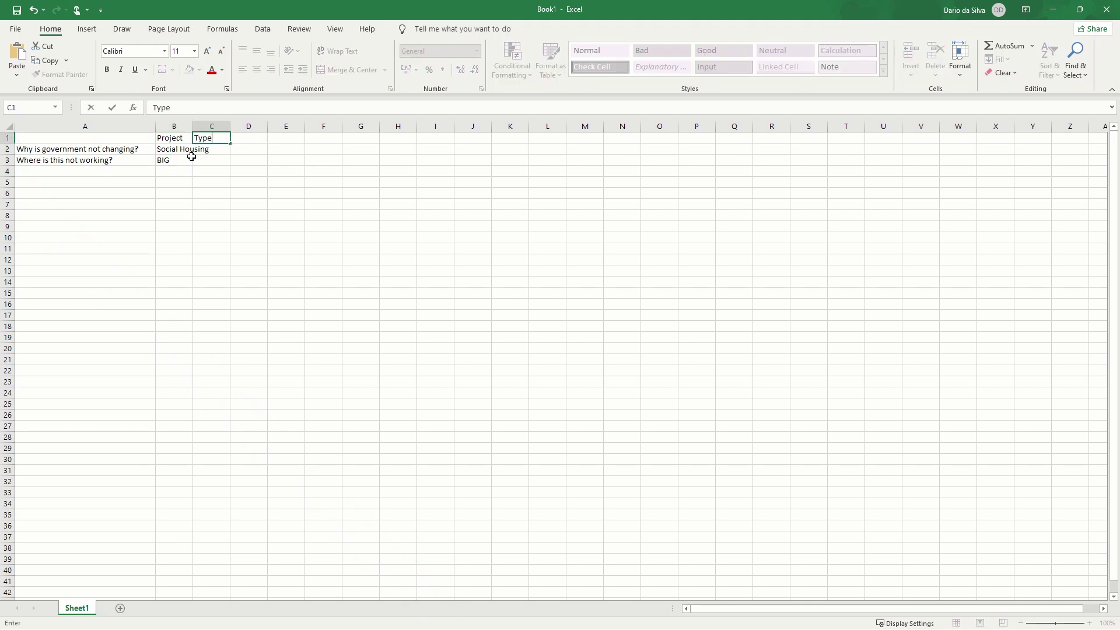
key(Return)
Step: Enter "Question" in cell C2 and copy it into C3
text(Question)
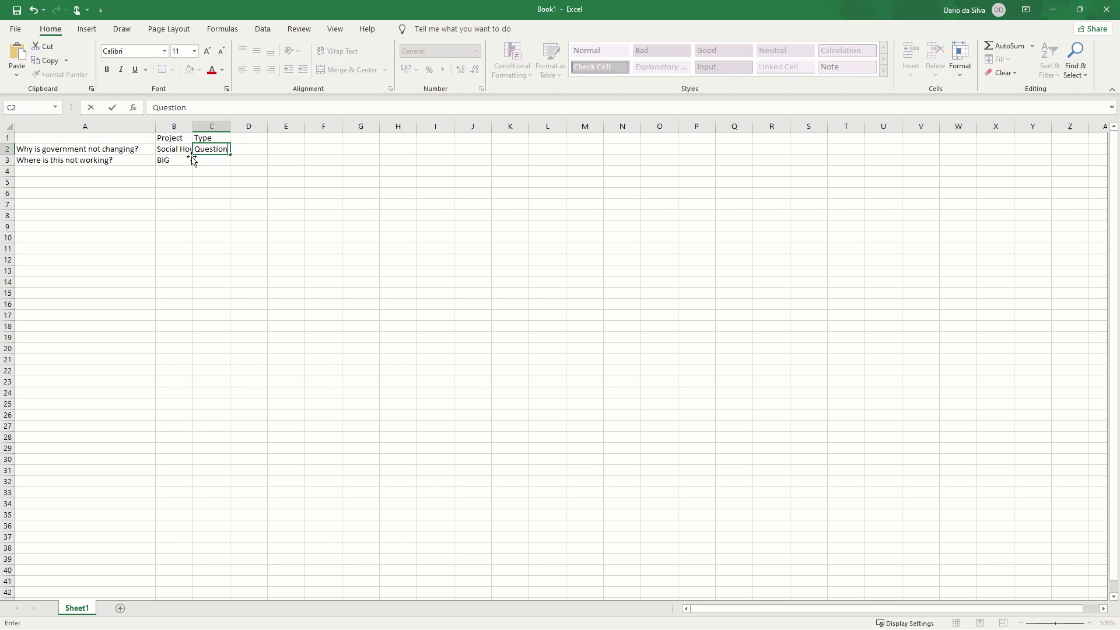
key(Return)
key(Up)
key(ctrl+c)
key(Down)
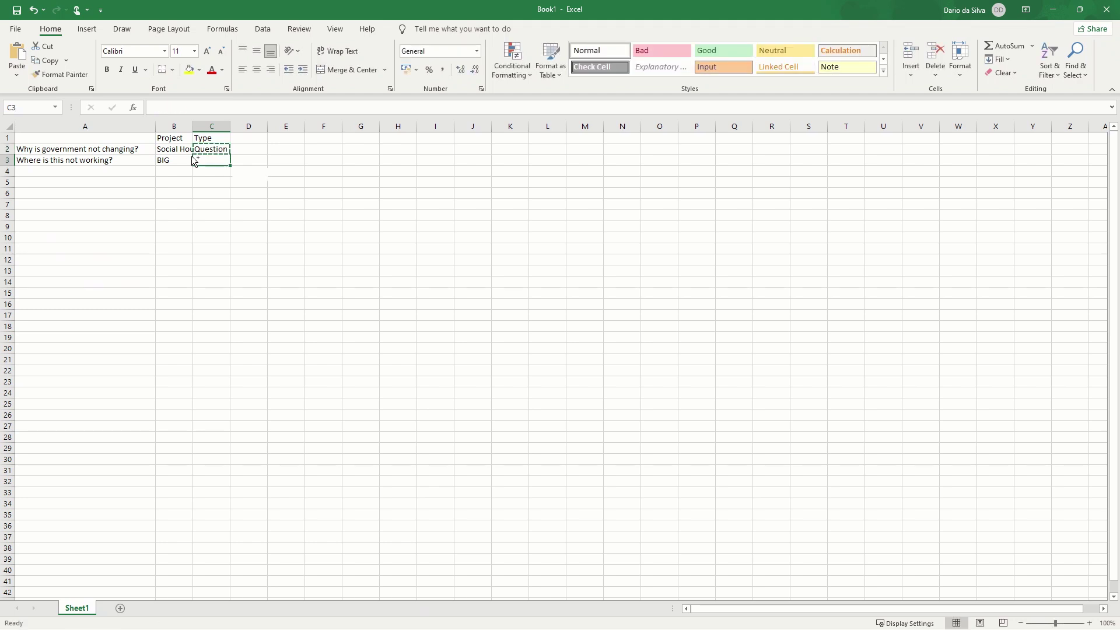
key(ctrl+v)
Step: Highlight the small table in cells A1 to C3 to show its structure
key(alt+Tab)
key(alt+Tab)
click(272, 171)
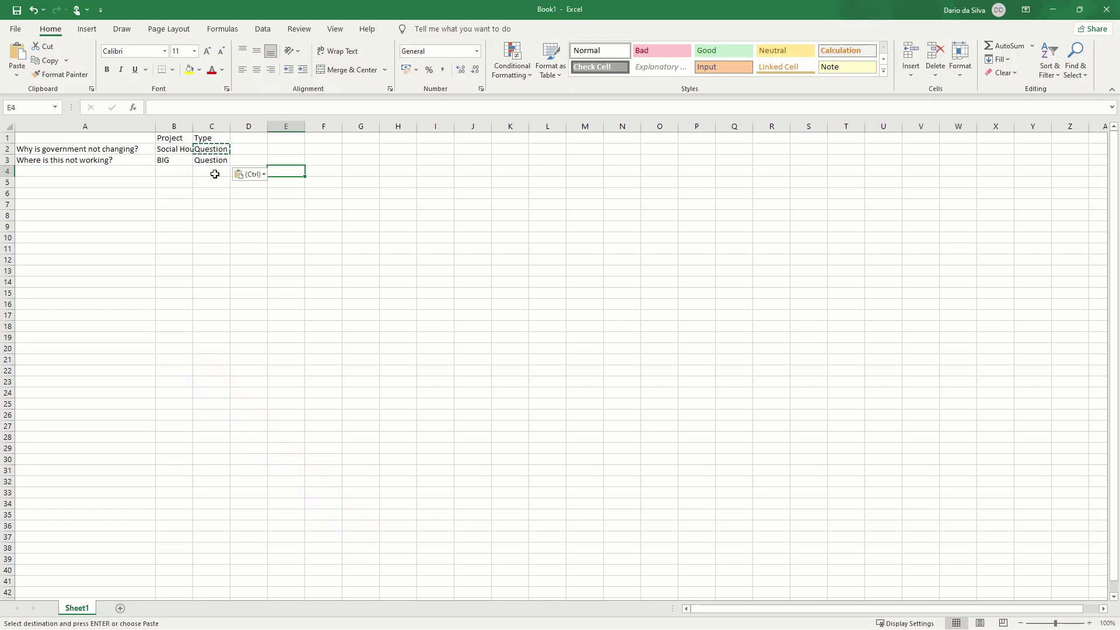
drag(213, 138, 69, 162)
Step: Switch back to Logseq, view the Social Housing page with its linked references from the journal link, and return to the journal
key(alt+Tab)
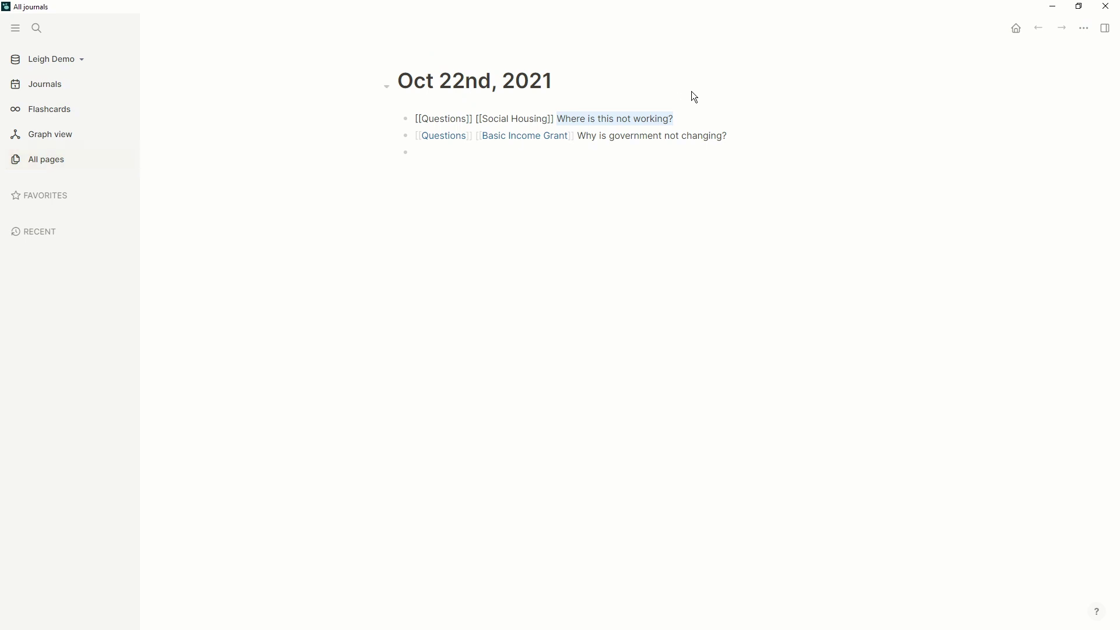
click(669, 168)
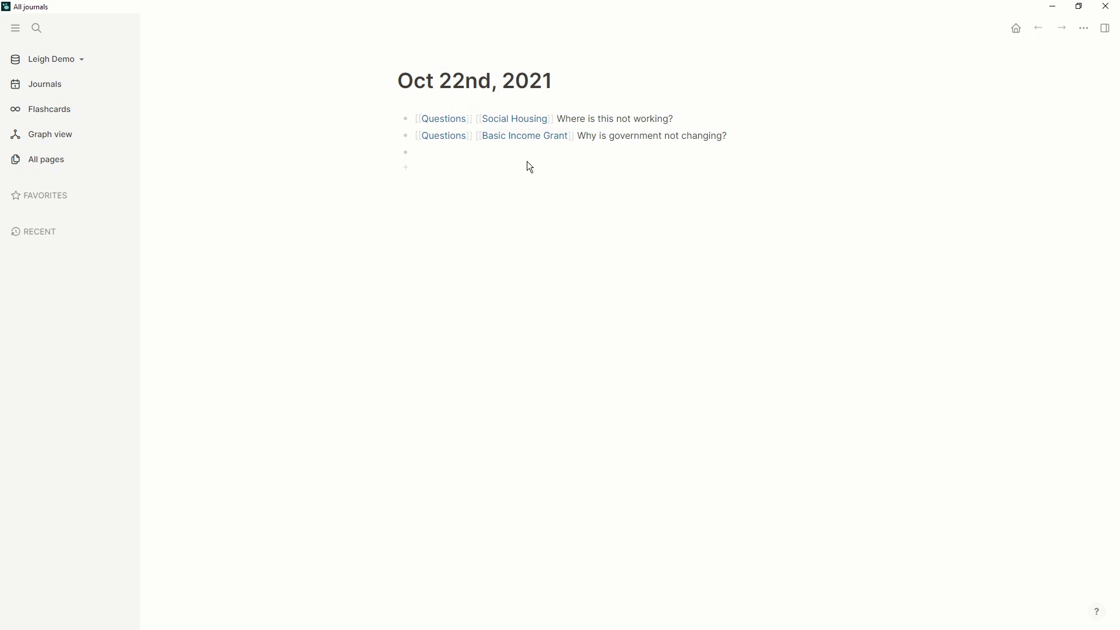
click(523, 121)
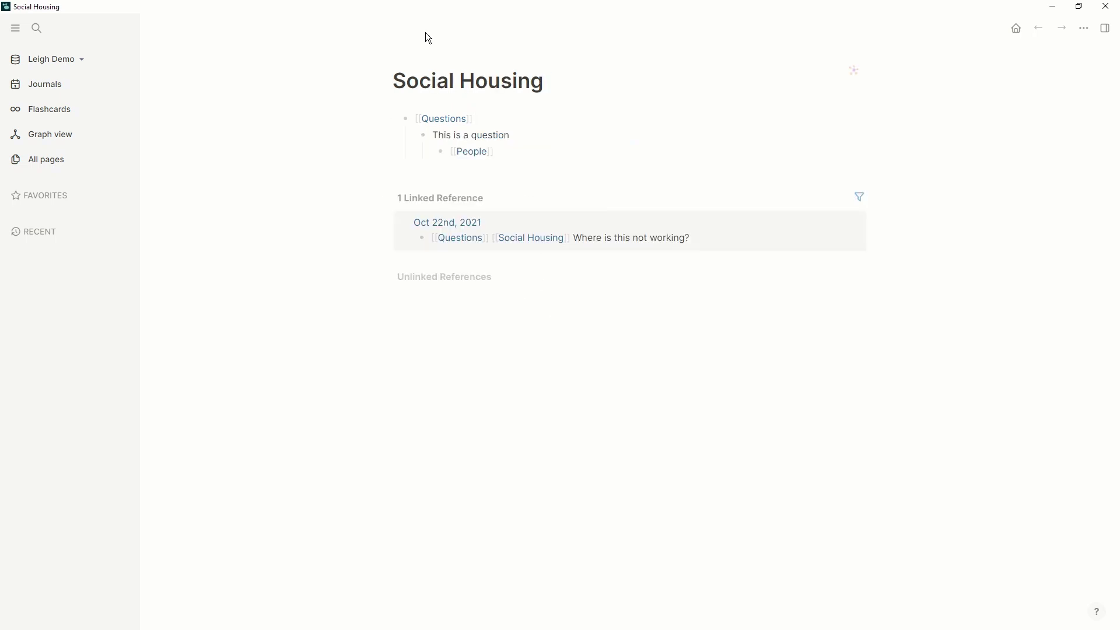
key(alt+Left)
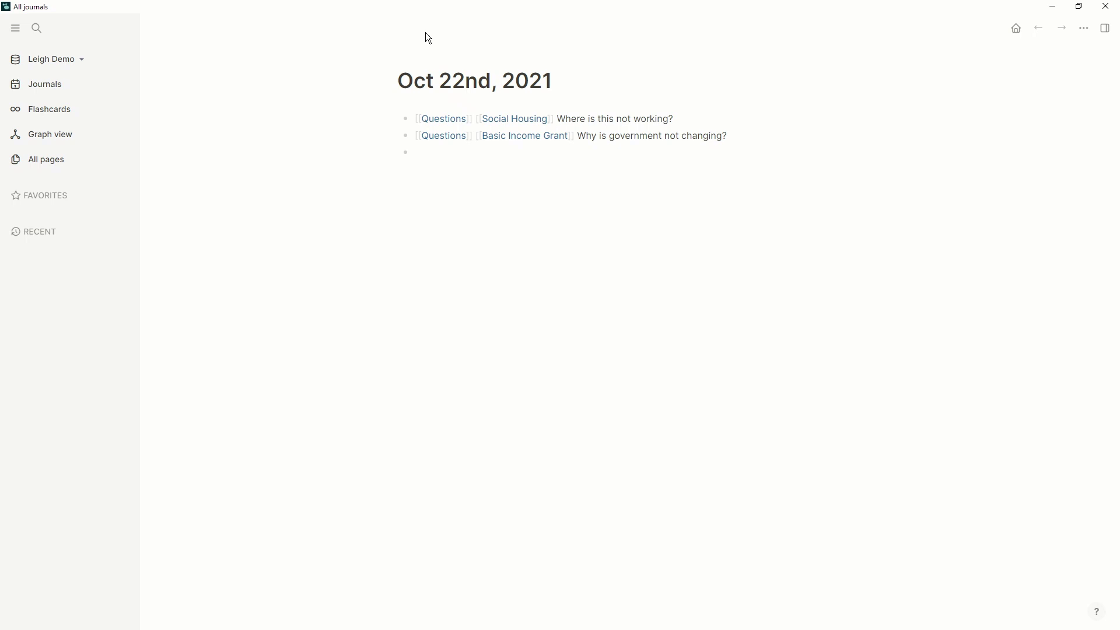
Step: Open the Questions page from the journal and filter its linked references to include Social Housing
click(451, 119)
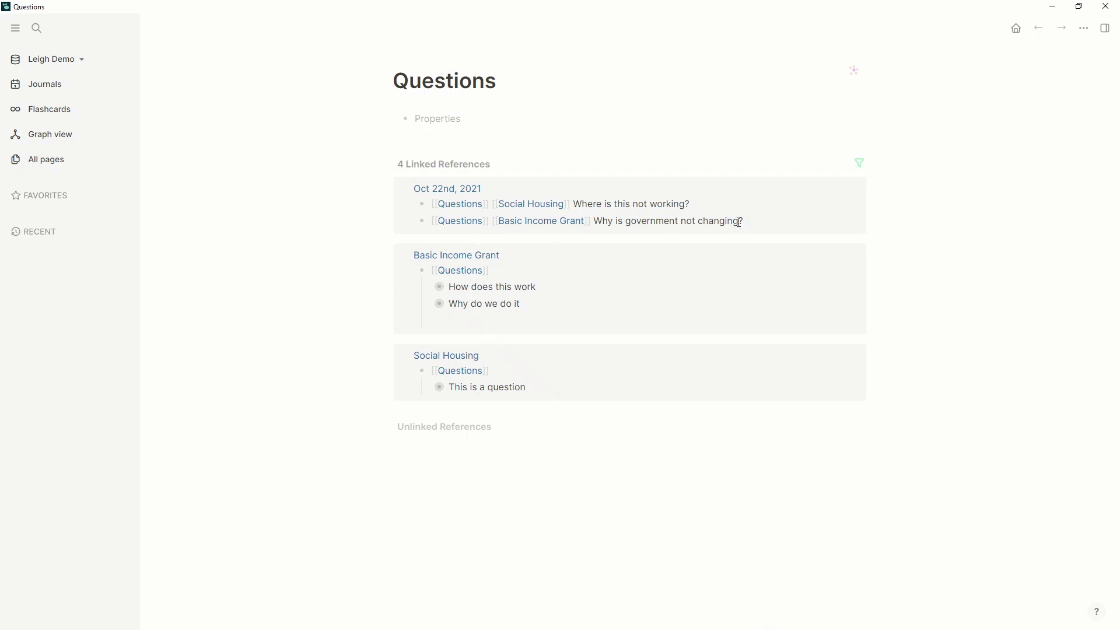
click(858, 165)
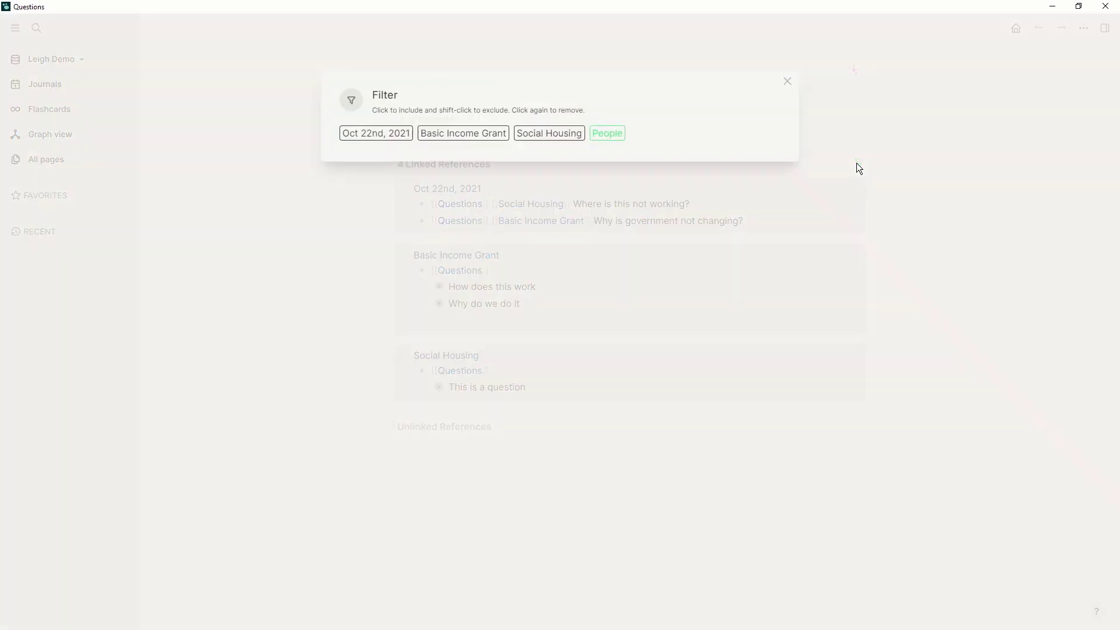
click(539, 133)
click(675, 406)
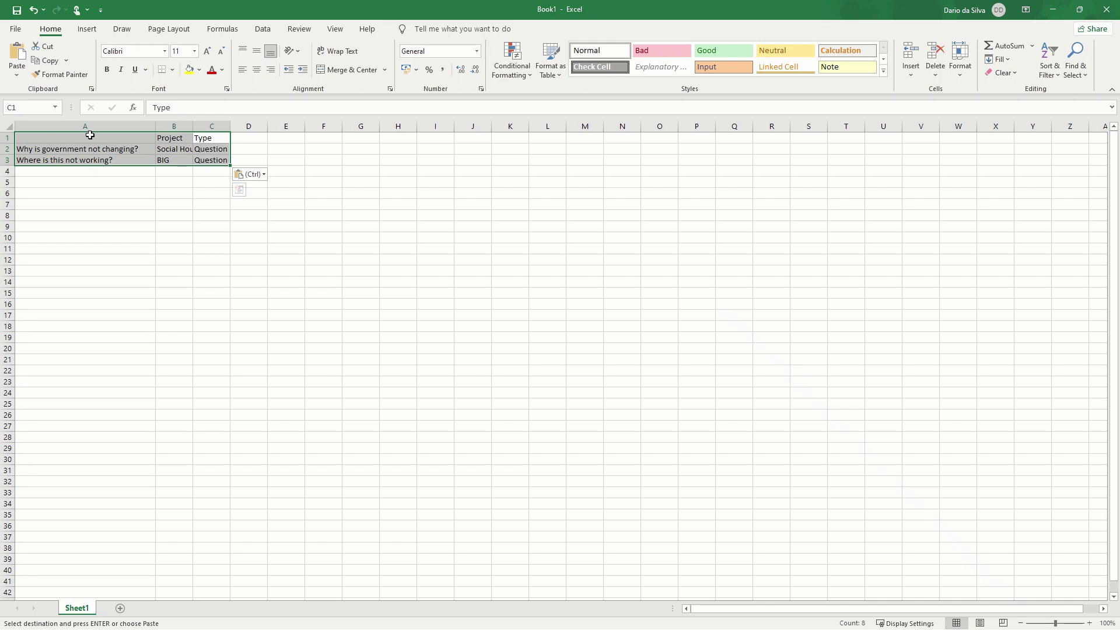
Step: Switch to the Excel workbook and enter the column header "Block" in cell A1
click(90, 134)
text(Block)
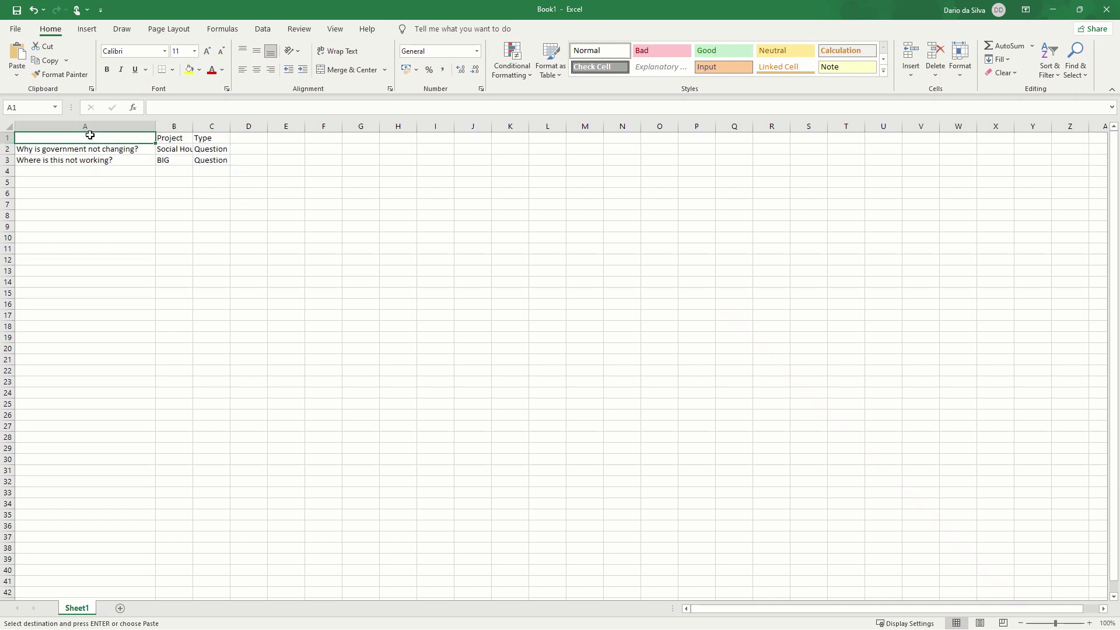
key(Return)
Step: Select the table in cells A1 to C3 and turn on filtering for its header row
click(89, 134)
key(shift+Right)
key(shift+Down)
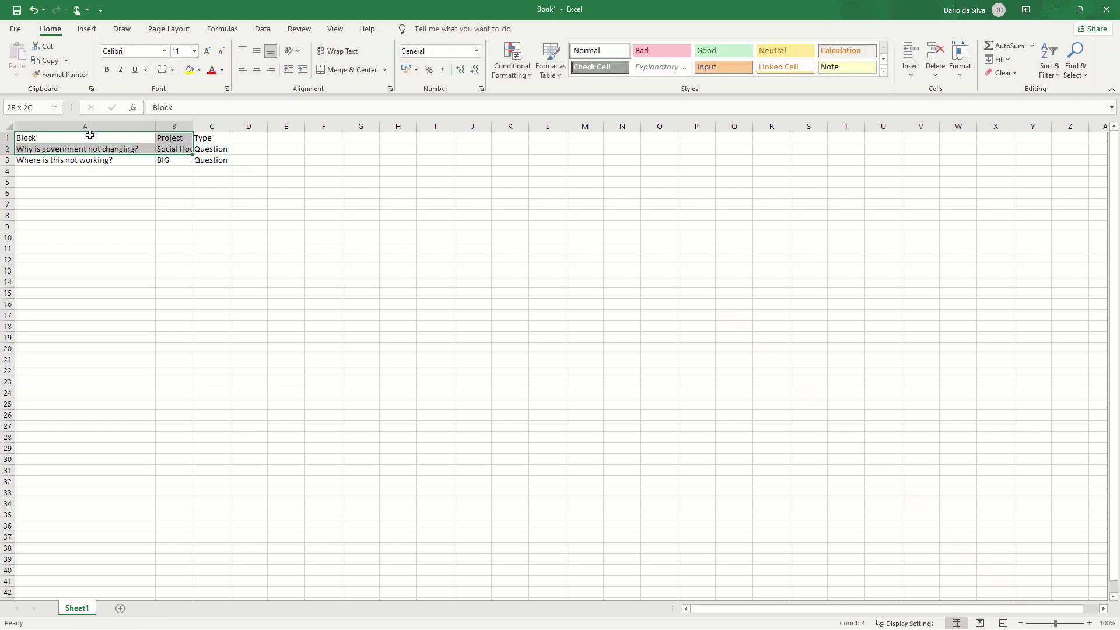
key(shift+Right)
key(shift+Down)
key(alt)
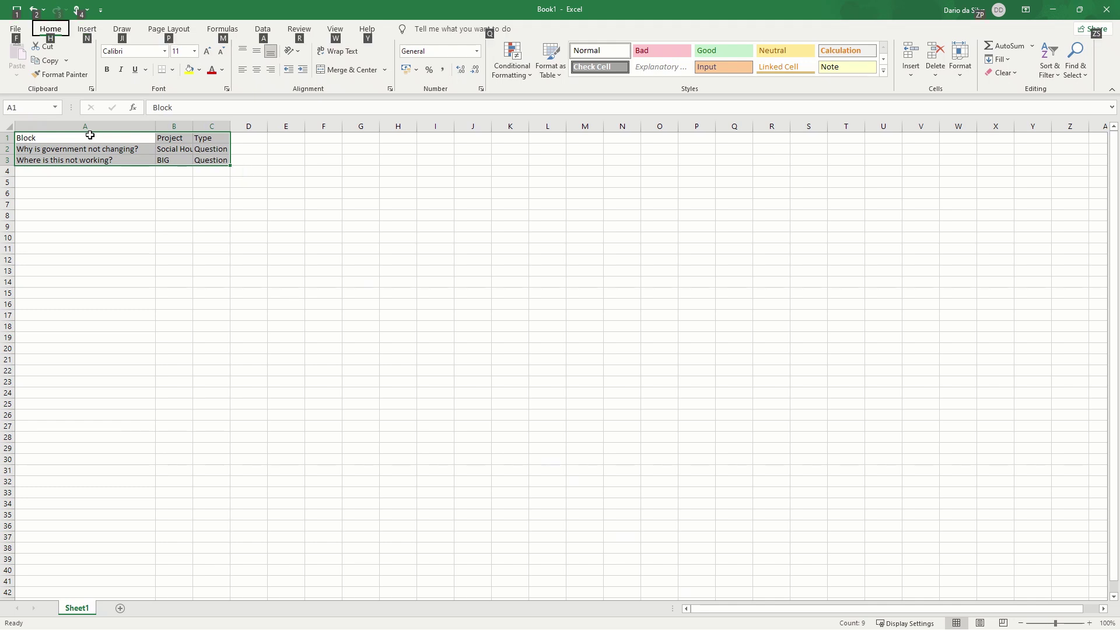
key(Escape)
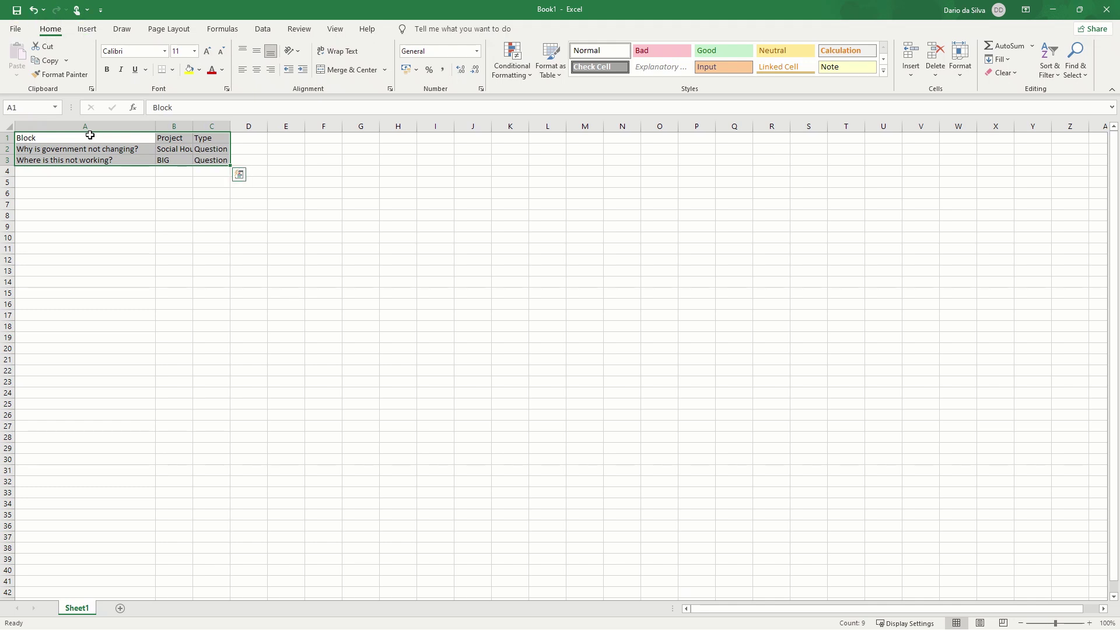
key(alt)
key(a)
key(t)
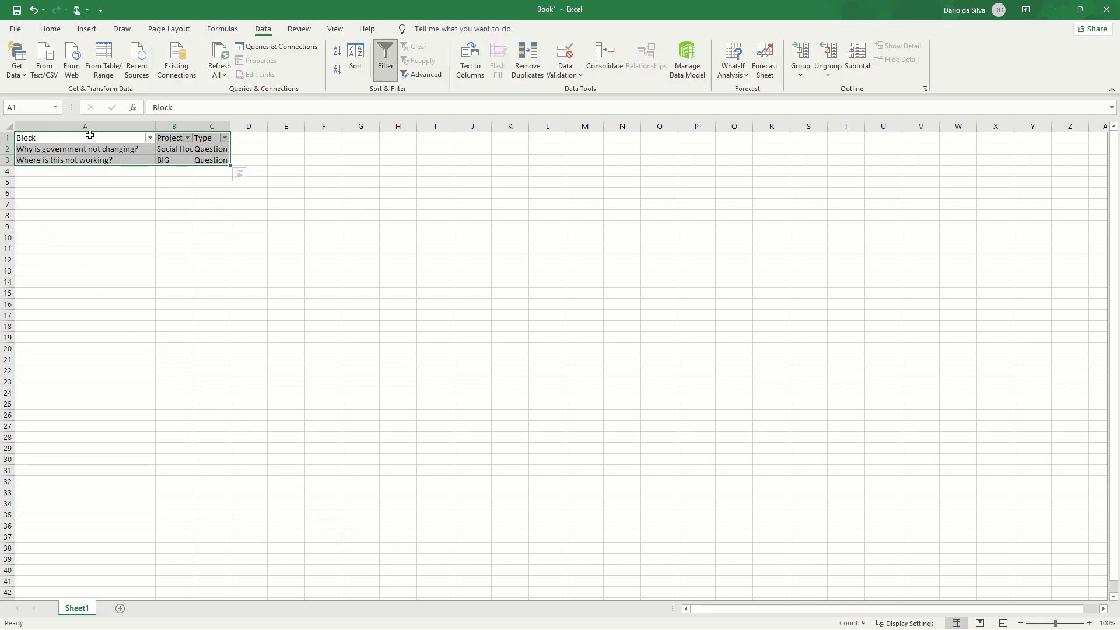
Step: Filter the Project column to show only the Social Housing rows
key(Right)
key(alt+Down)
key(Down)
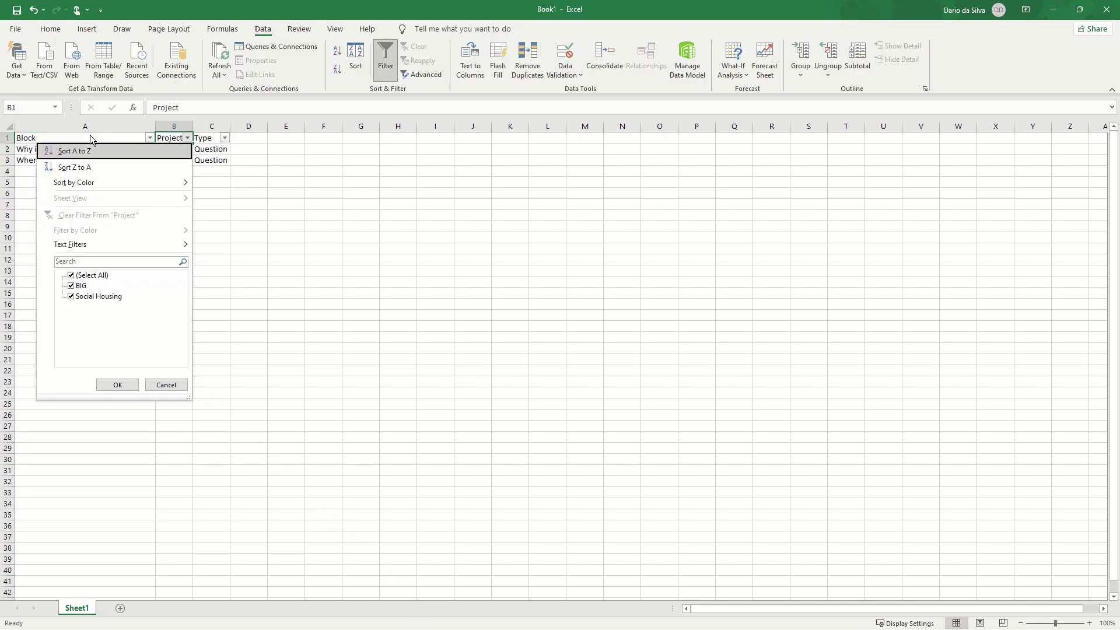
key(Down)
key(Down)
key(Down)
key(Down)
key(Down)
key(Down)
key(Down)
key(Down)
key(space)
key(Down)
key(Down)
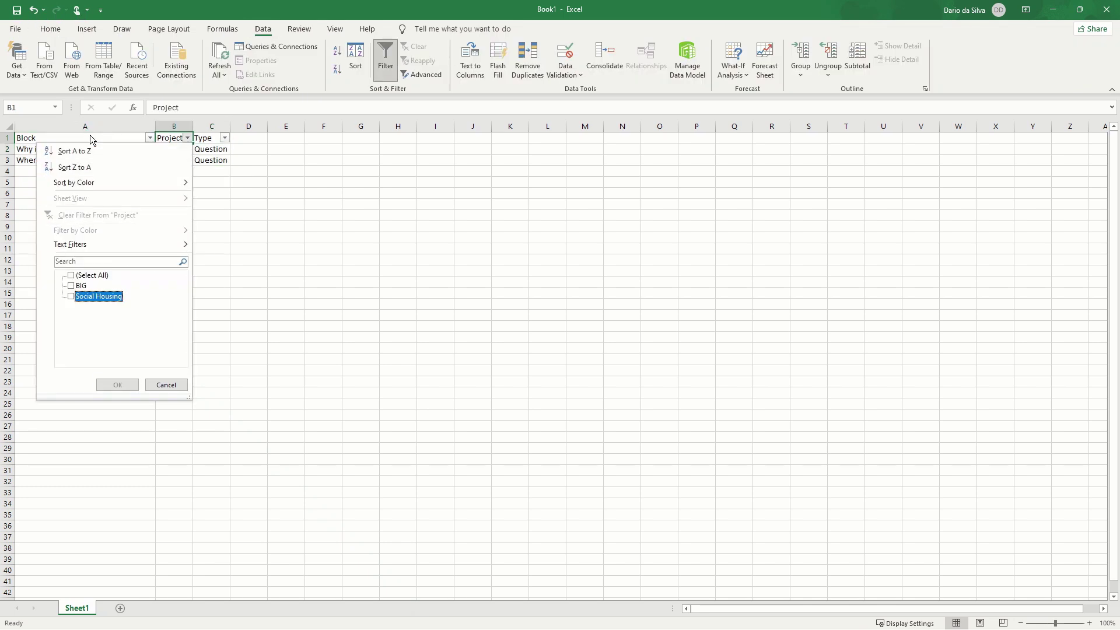
key(space)
key(Return)
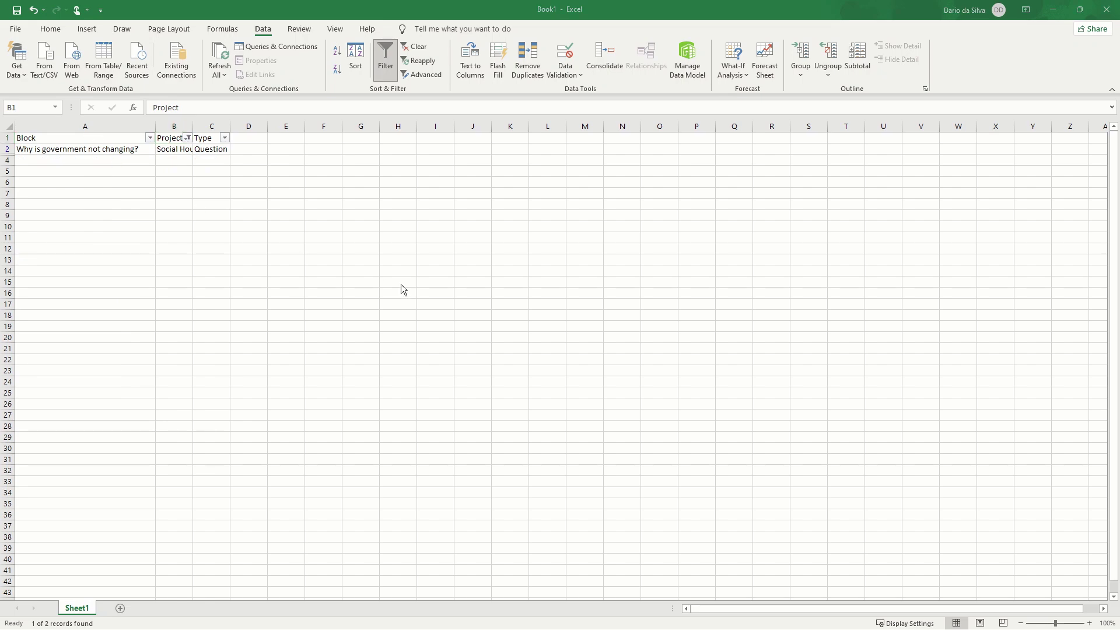
Step: Switch back to Logseq and add a third journal block on Oct 22nd, 2021 linking to Questions and a new IEJ page
key(alt+Tab)
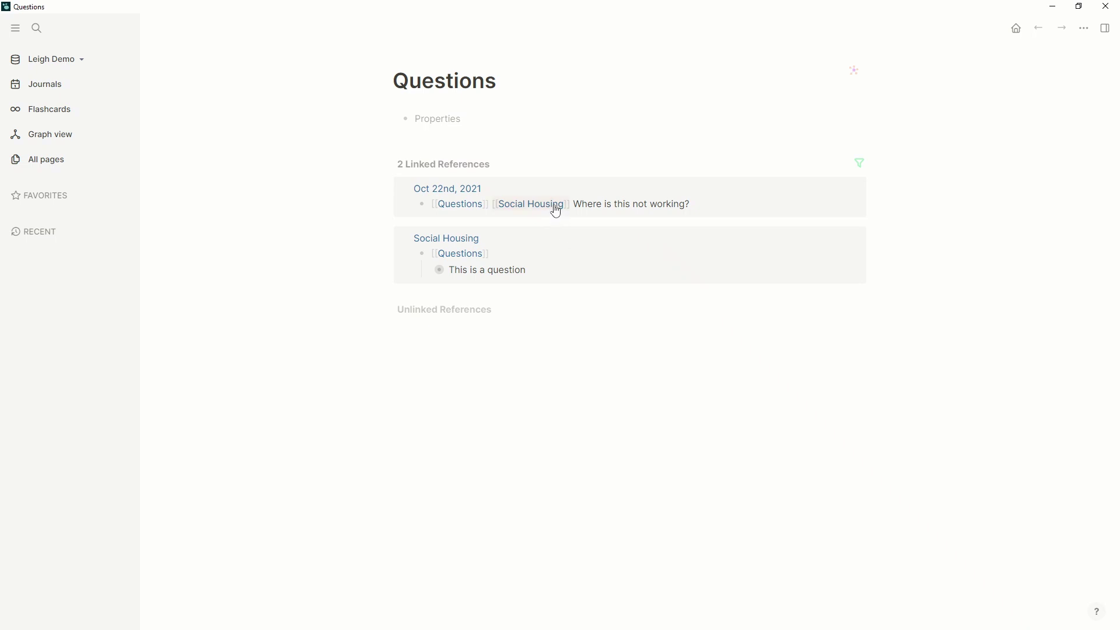
mouse_move(556, 209)
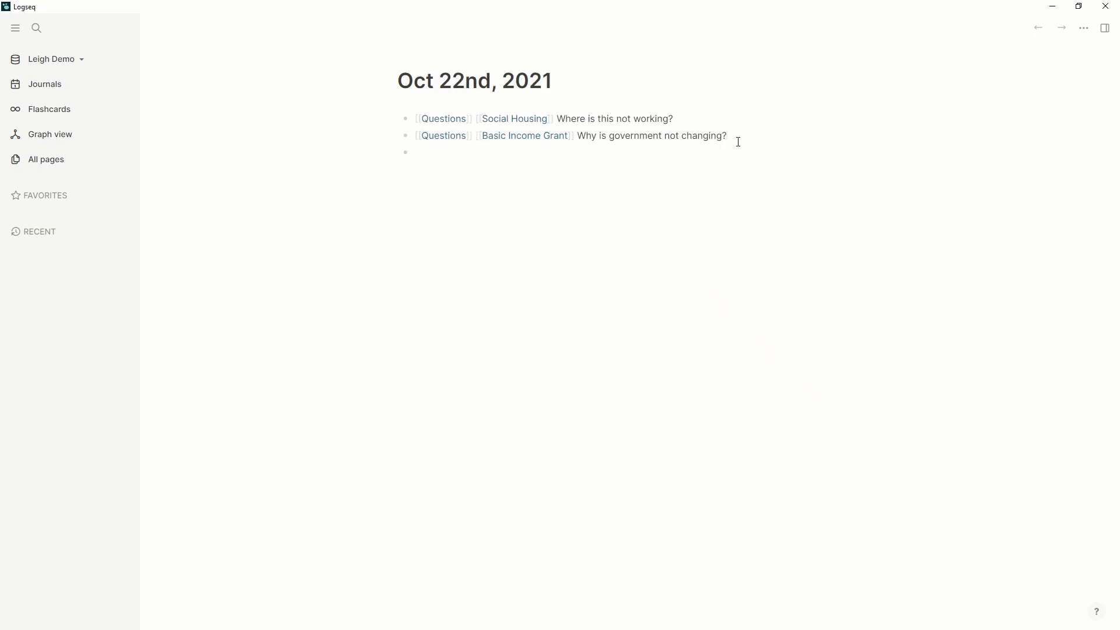
click(738, 140)
key(Return)
text([[Q)
key(Return)
text([[)
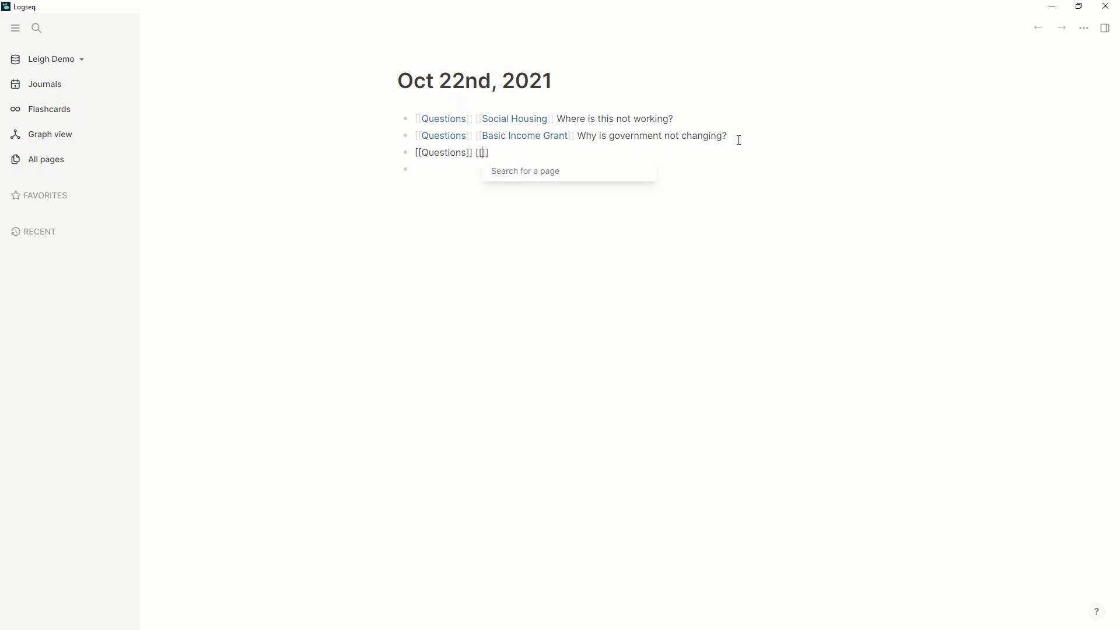
text(IEJ)
key(Escape)
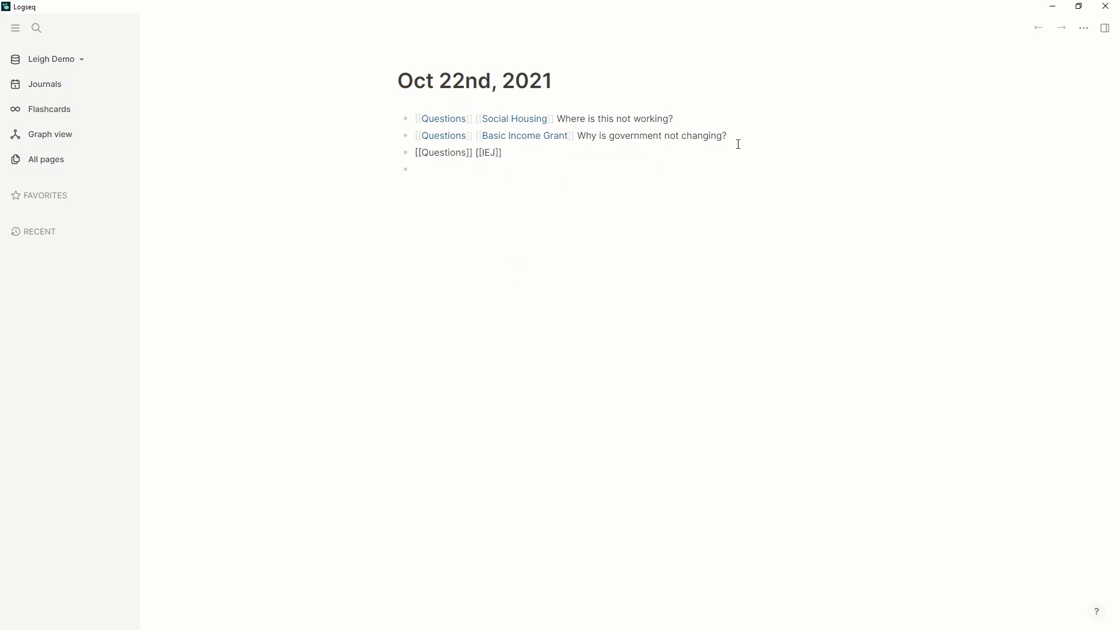
key(Escape)
Step: Add a nested block under the Questions IEJ block that links to a new Unemployment page
click(640, 159)
key(Return)
text([[)
text(Unemploy)
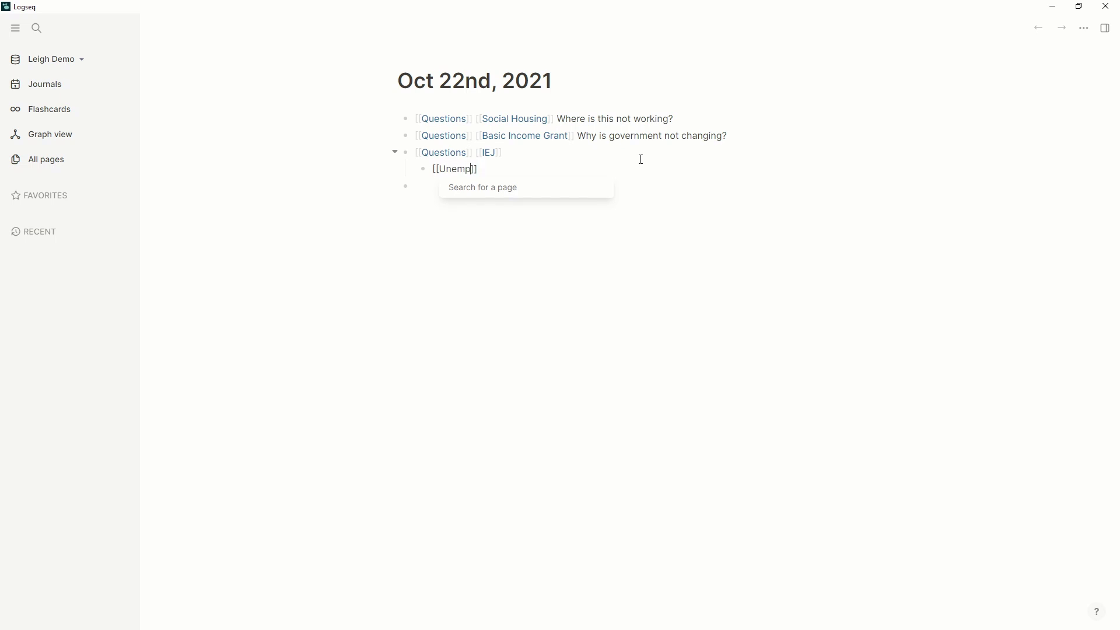
text(ment)
key(Escape)
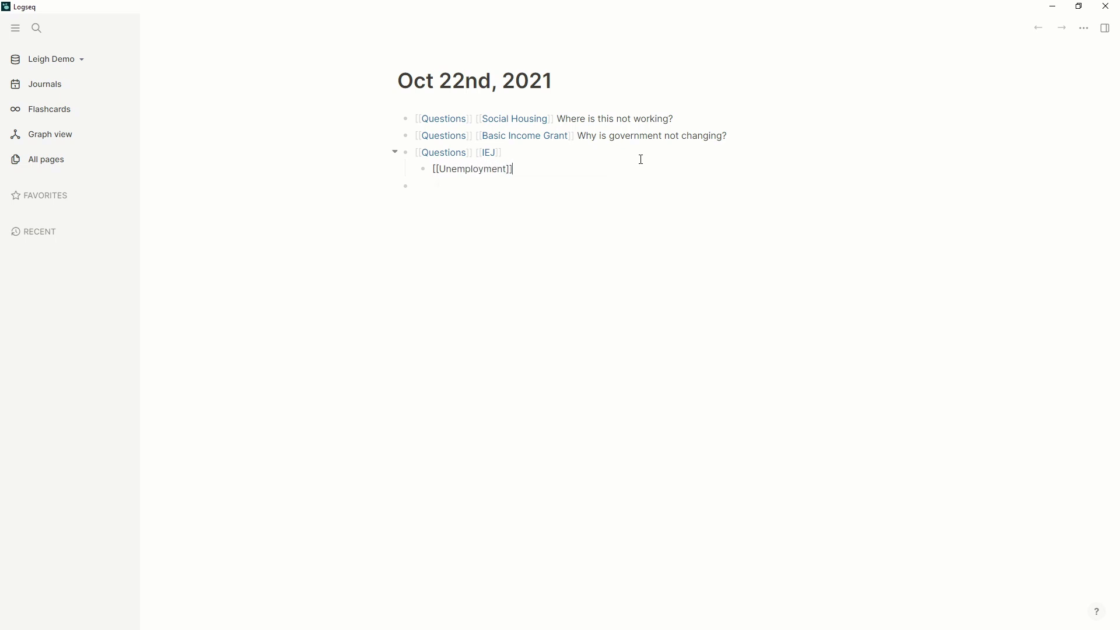
Step: Add two more nested blocks below Unemployment, linking to Basic Income Grant and Social Housing
key(Return)
text([[)
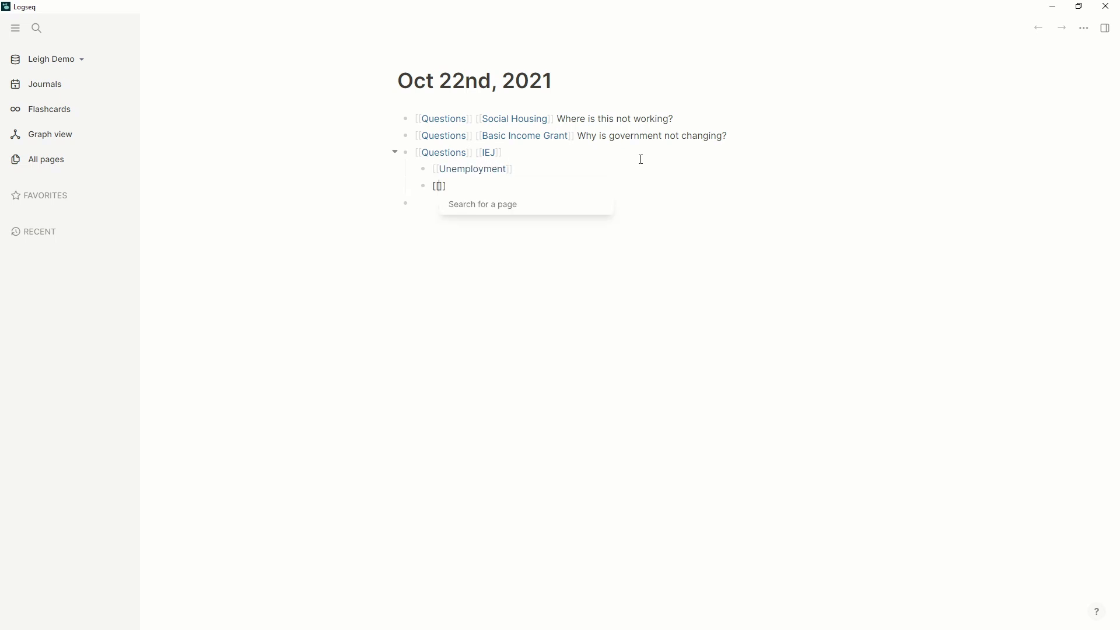
text(Basic)
key(Return)
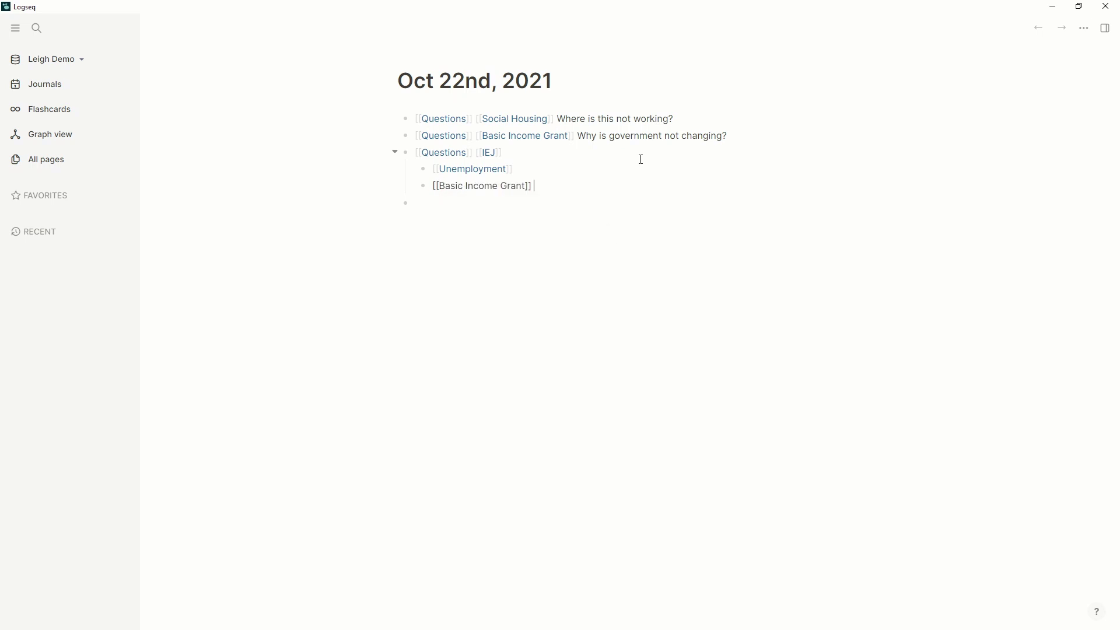
key(Return)
text([[So)
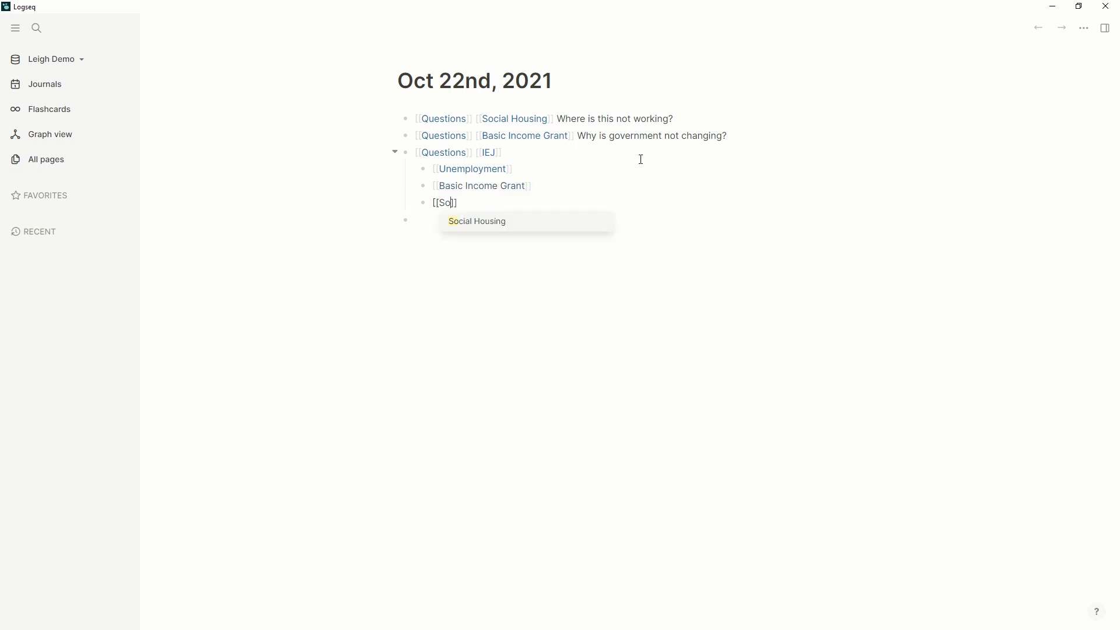
key(Return)
Step: Add an empty child block under the nested Unemployment link
click(564, 172)
key(Return)
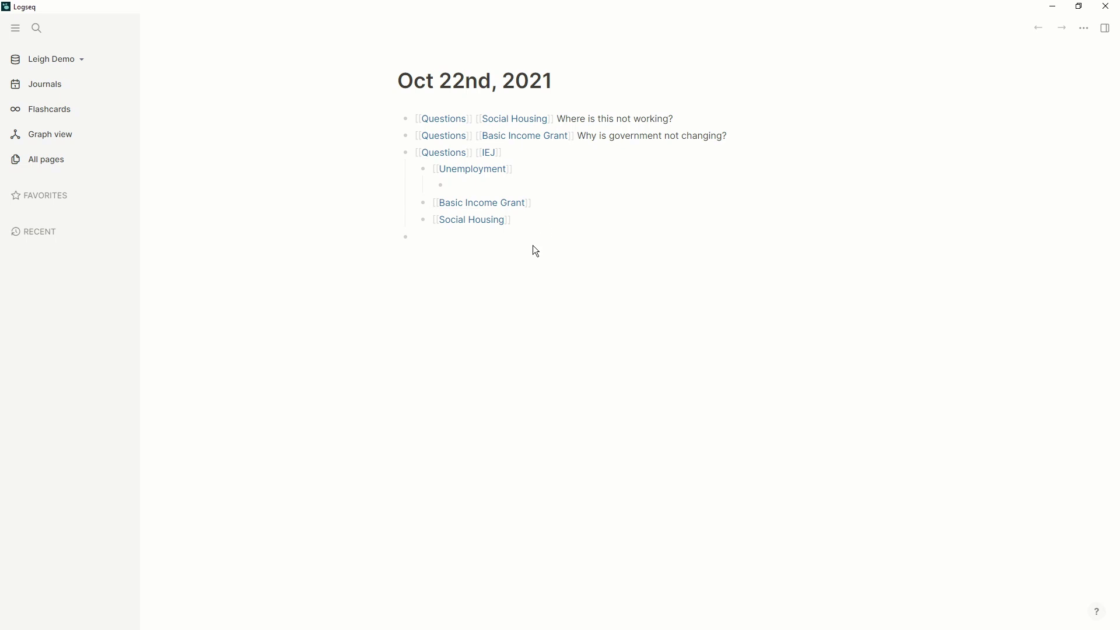
click(528, 163)
Step: Fill the last top-level block of the Oct 22nd, 2021 journal with inline links to Questions, IEJ and Social Housing
click(438, 244)
text([[)
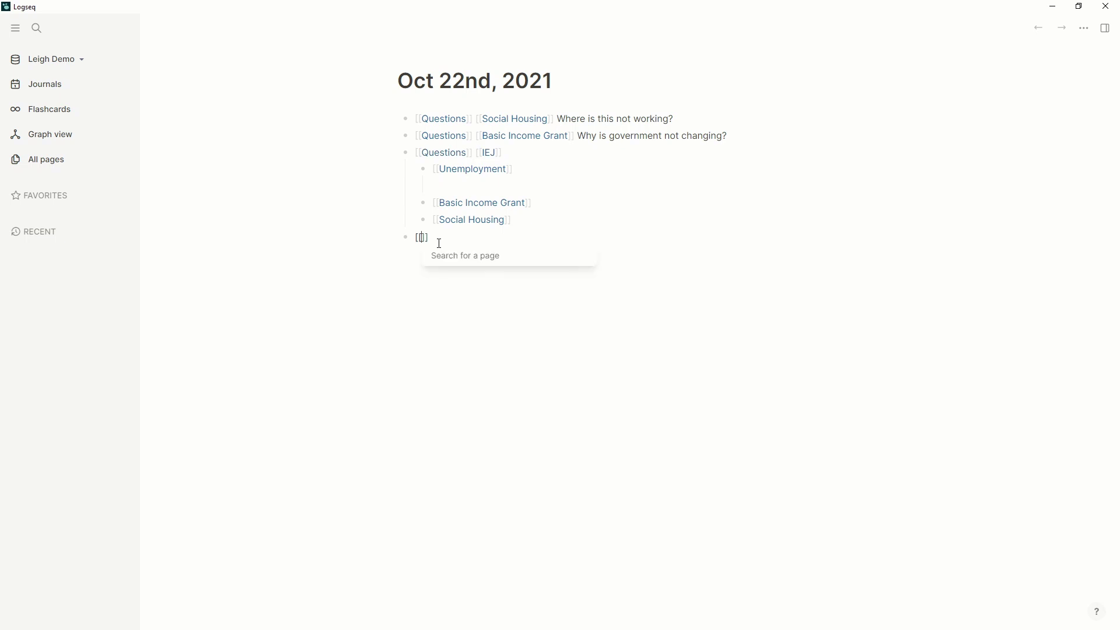
text(Questi)
key(Return)
text([[IEJ)
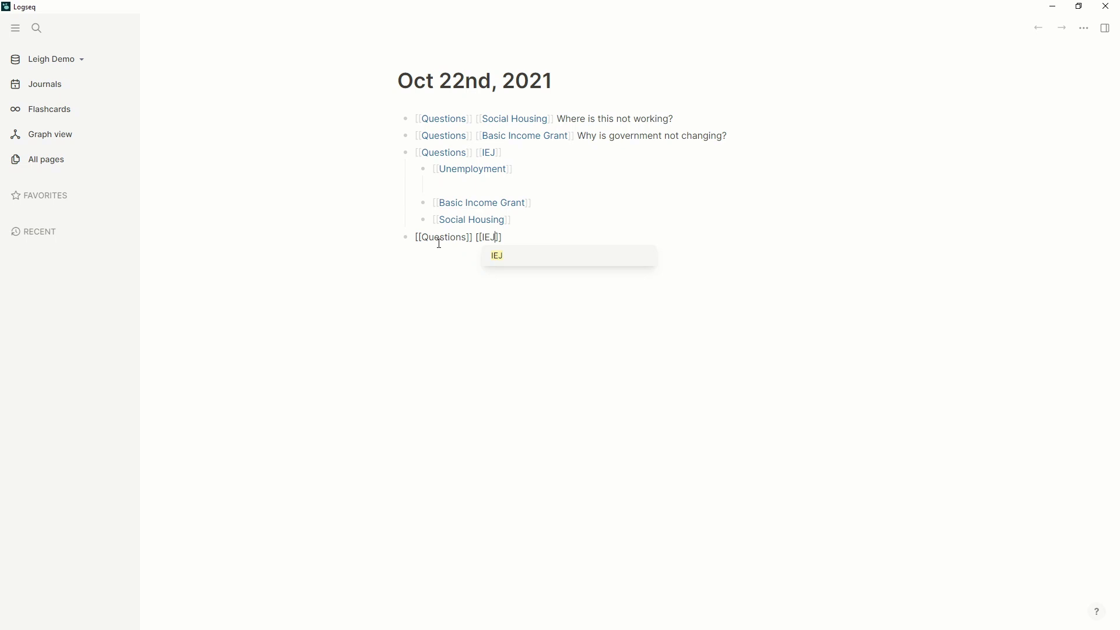
key(Return)
text([[Social)
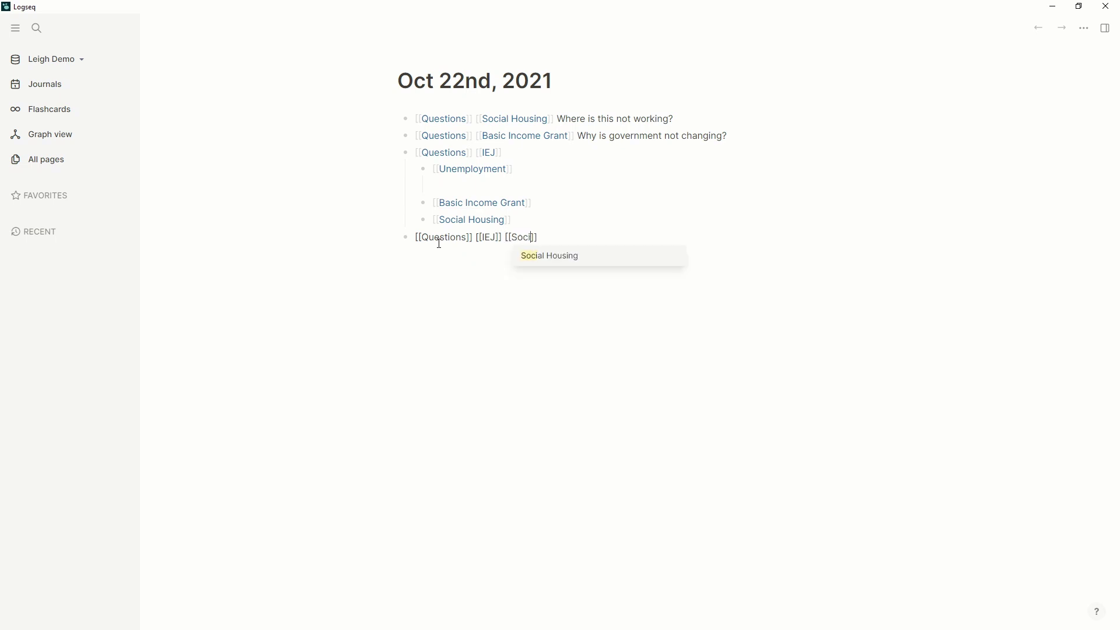
key(Return)
click(552, 286)
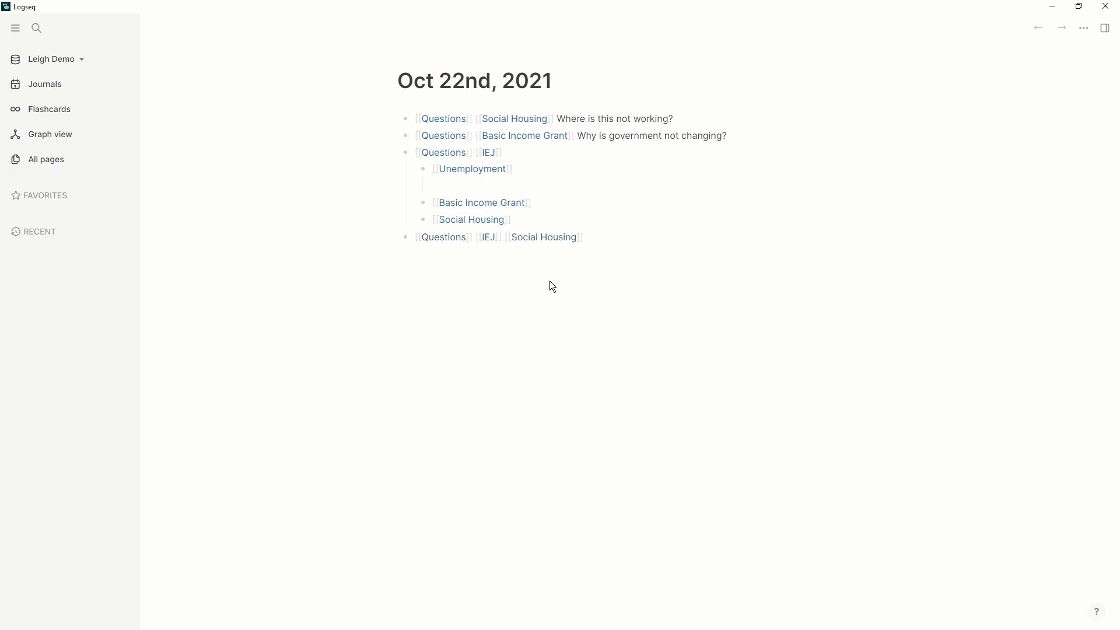
Step: Add the child block "Example Indented" under the nested Social Housing link and append "Example Inline" to the block with three inline links
click(543, 216)
key(Return)
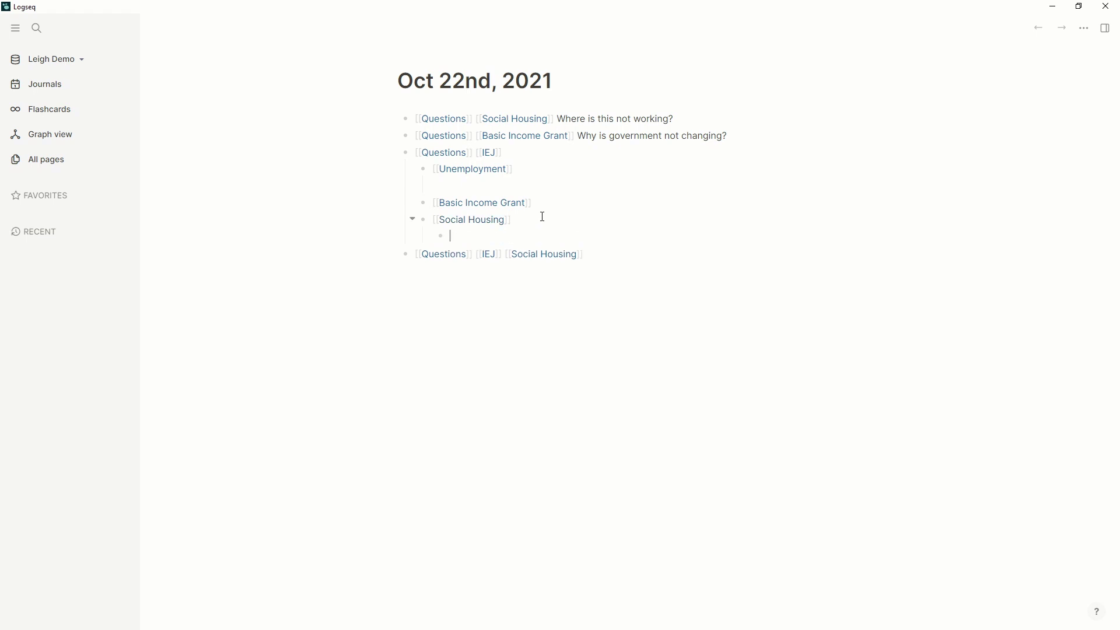
text(Example Indented)
click(596, 250)
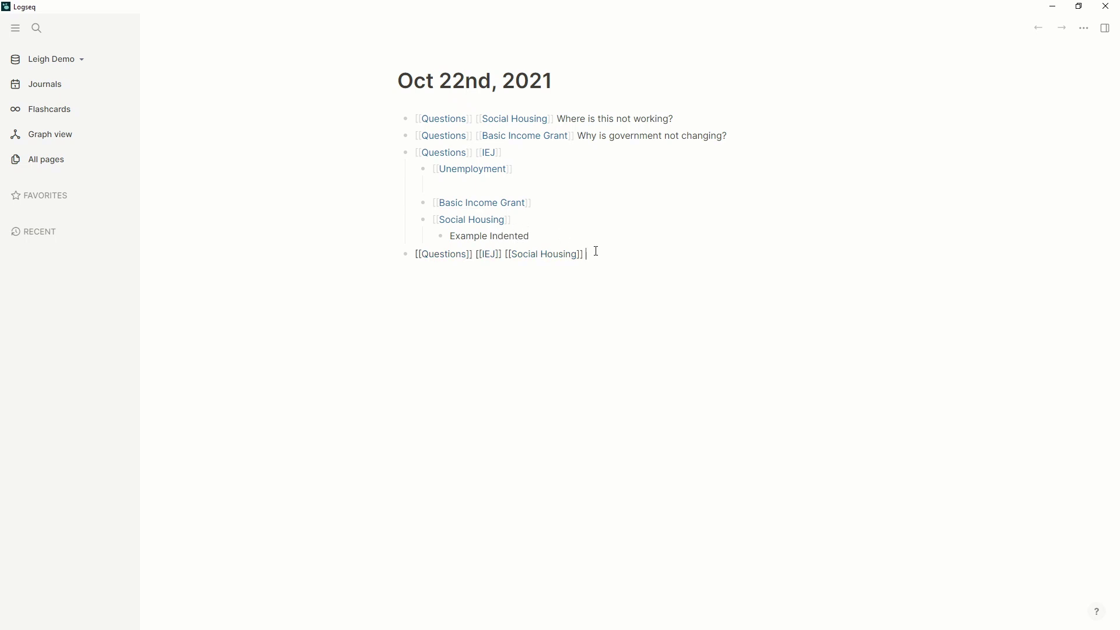
text(Example Inline)
key(Escape)
click(595, 238)
Step: Create the page "Jan 21st, 2021" through the page search and open it in the sidebar as well
key(ctrl+k)
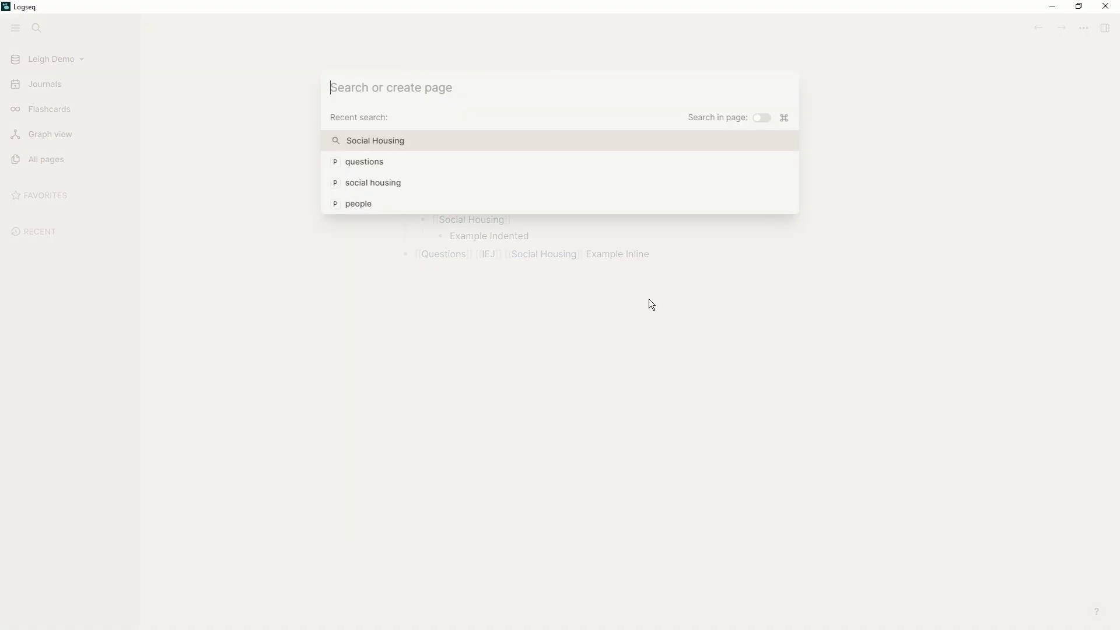
text(Jan 21)
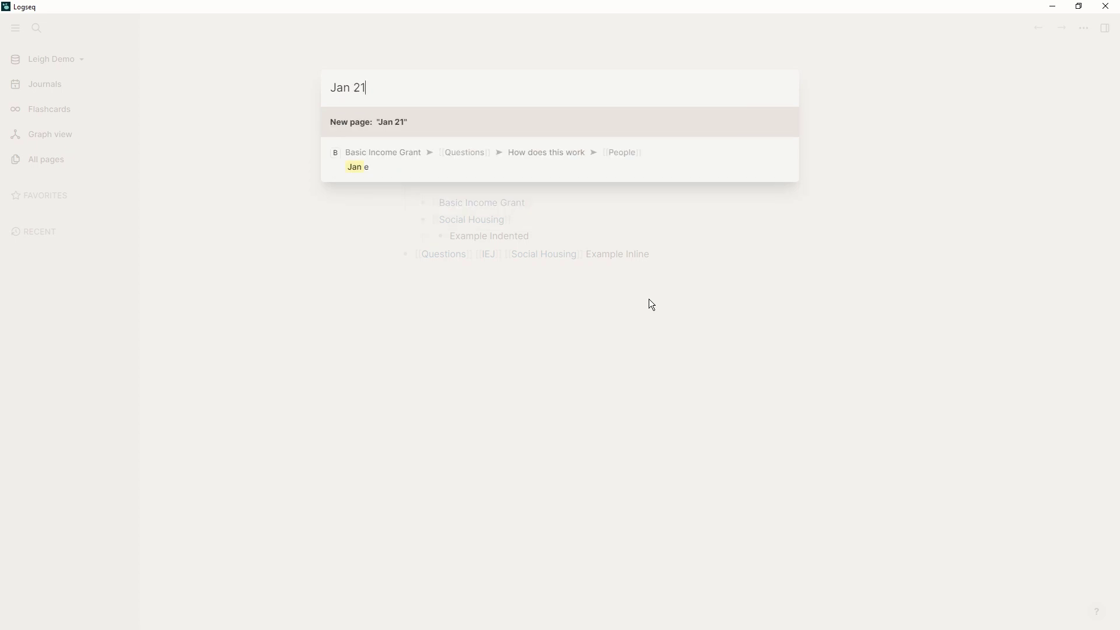
text(st, 2021)
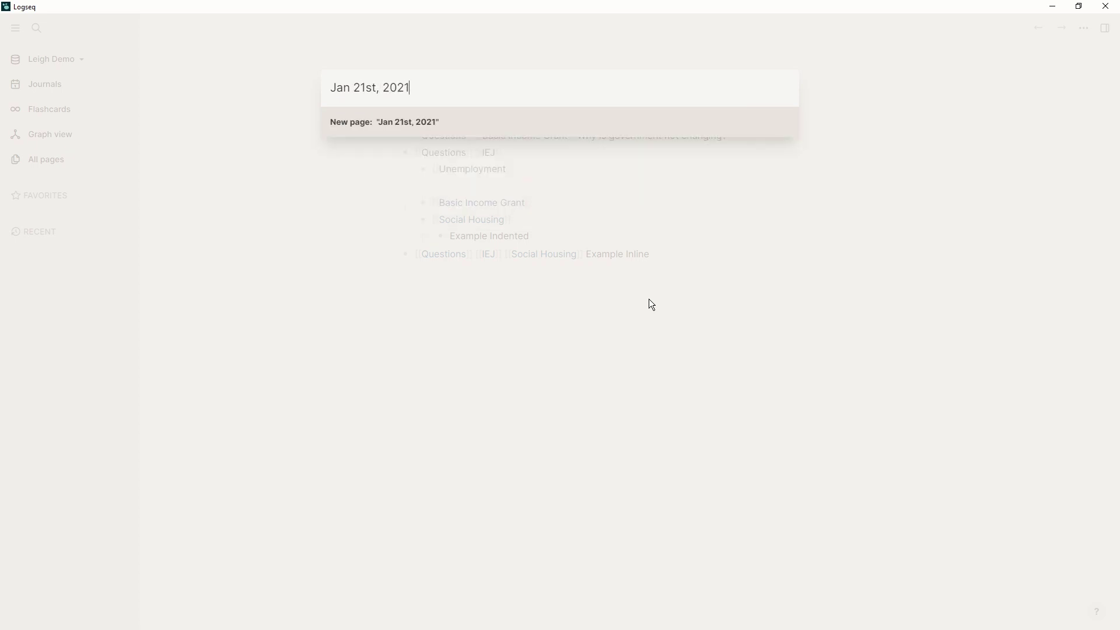
key(Return)
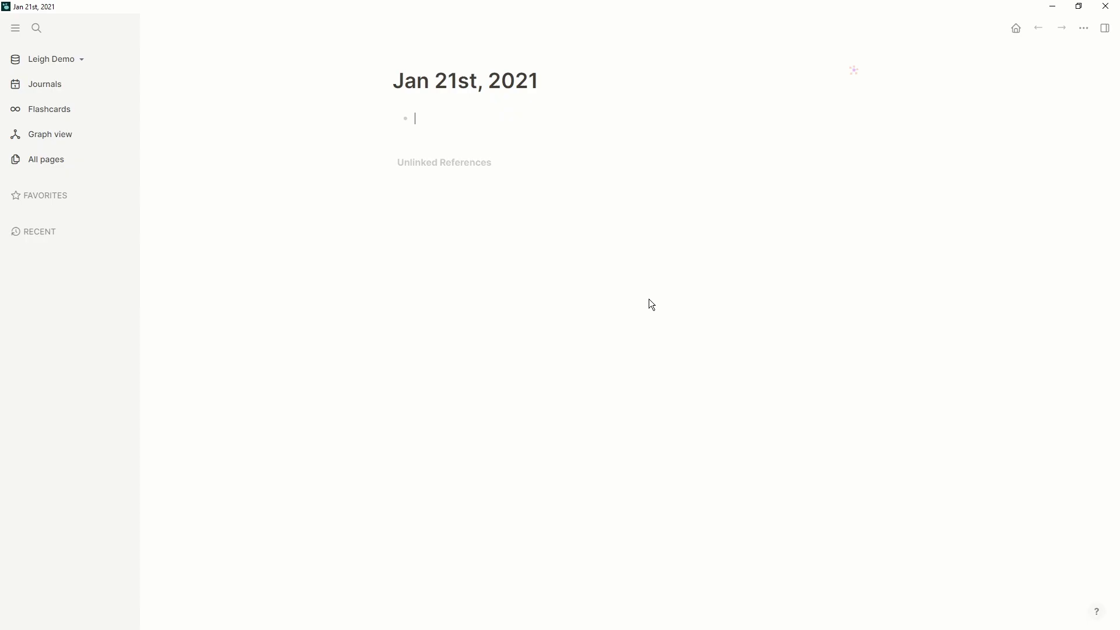
shift+click(457, 88)
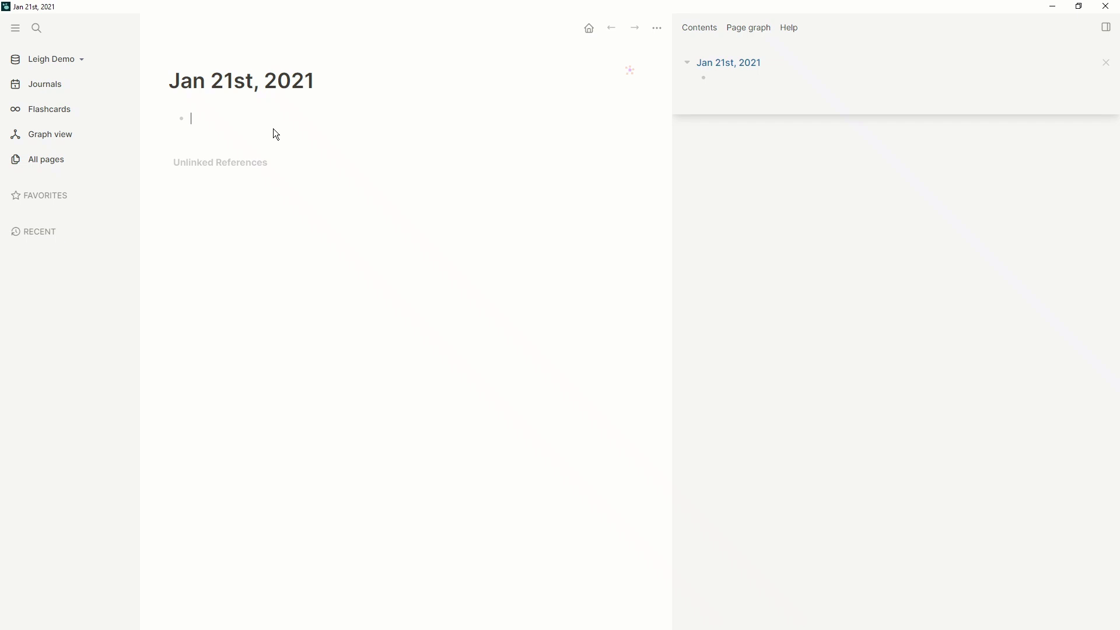
Step: Return to the journals, move the "Example Inline" block from Oct 22nd to Jan 21st, 2021, and delete the leftover empty block there
key(g)
key(j)
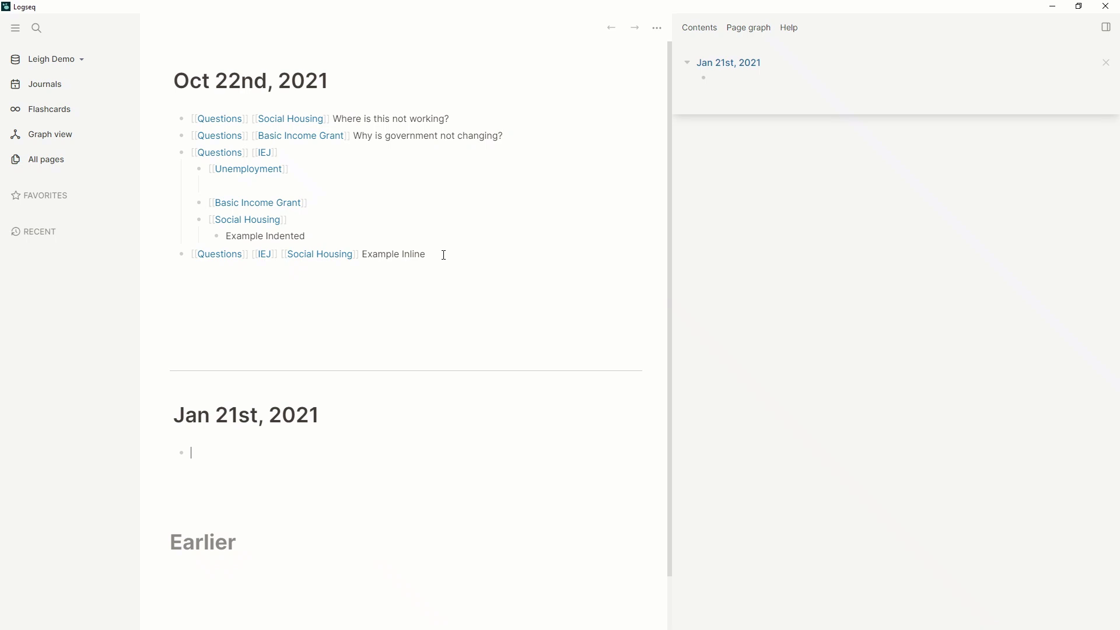
drag(441, 255, 719, 82)
click(781, 96)
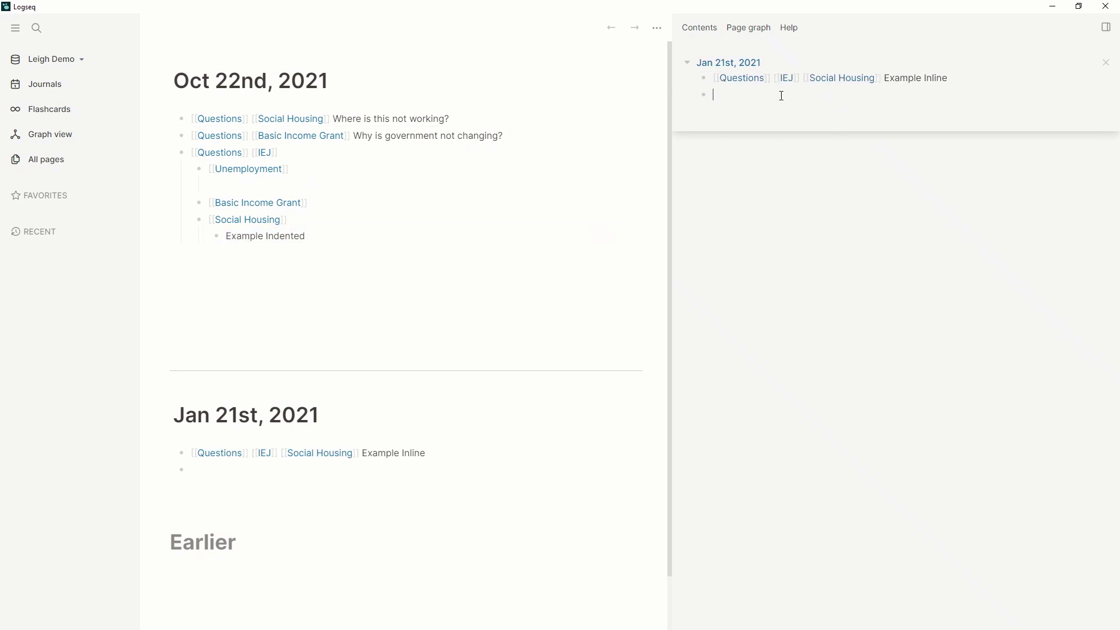
key(BackSpace)
click(432, 347)
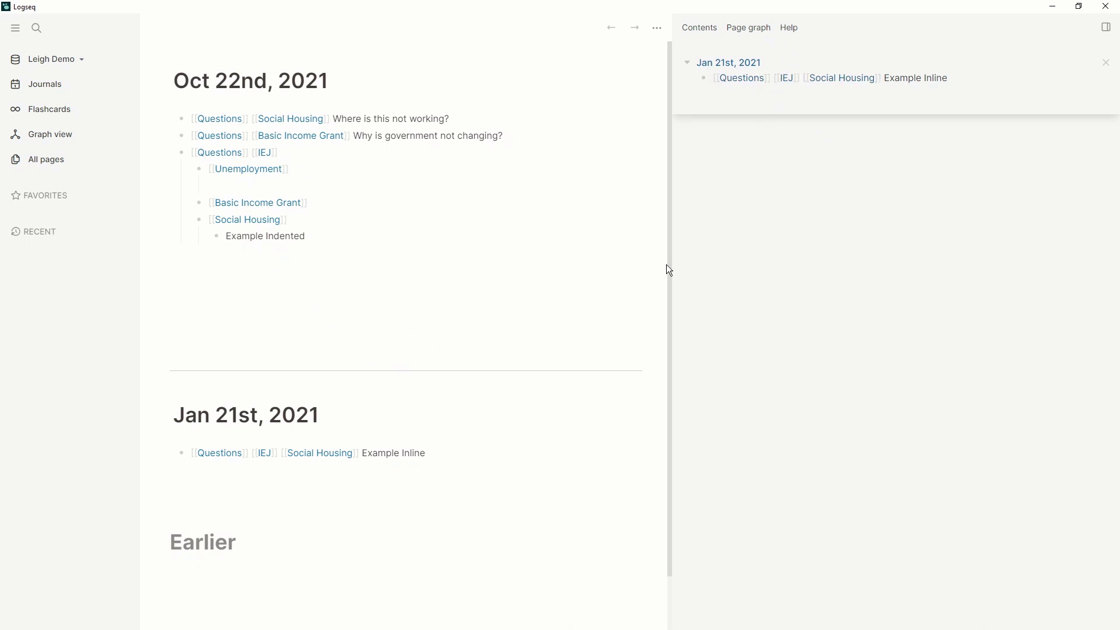
Step: Widen the sidebar, open the IEJ page, and filter its linked references to Social Housing
drag(671, 264, 615, 267)
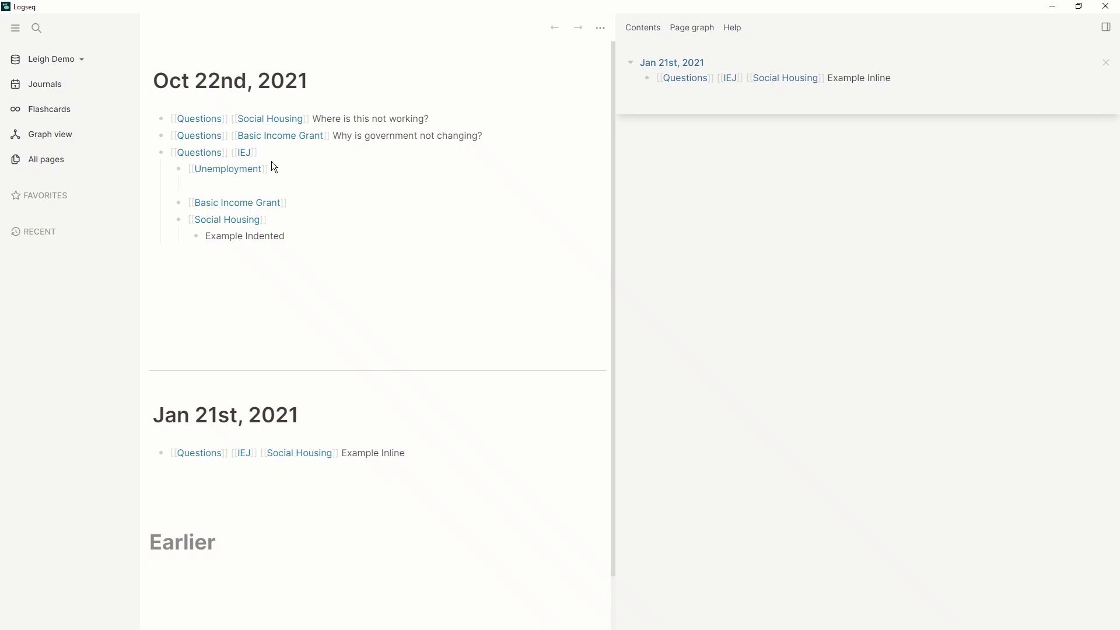
click(247, 153)
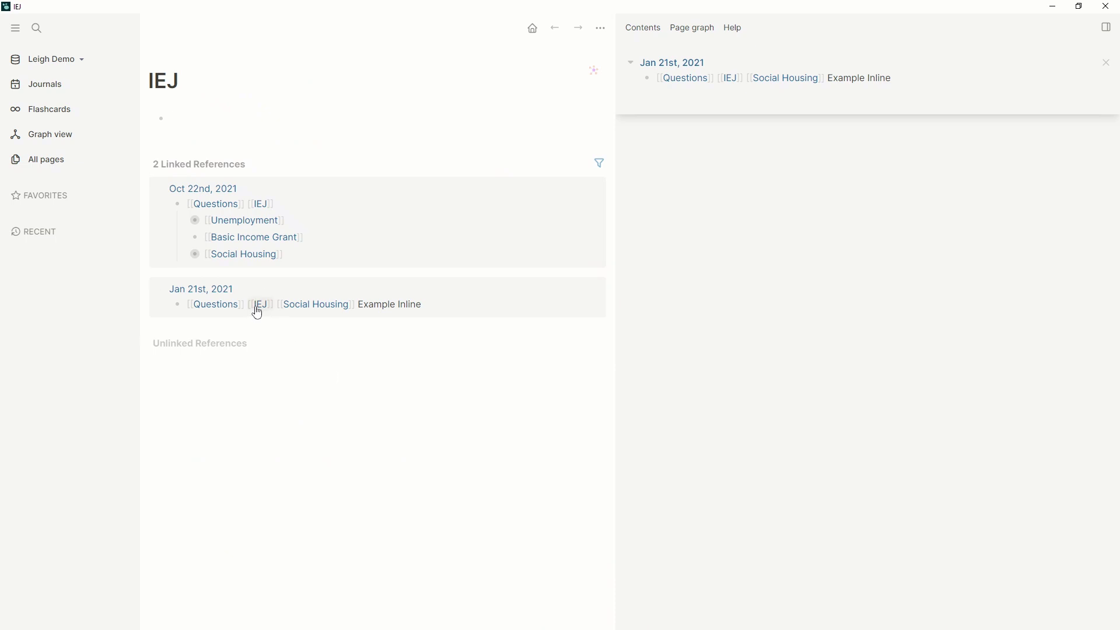
click(597, 164)
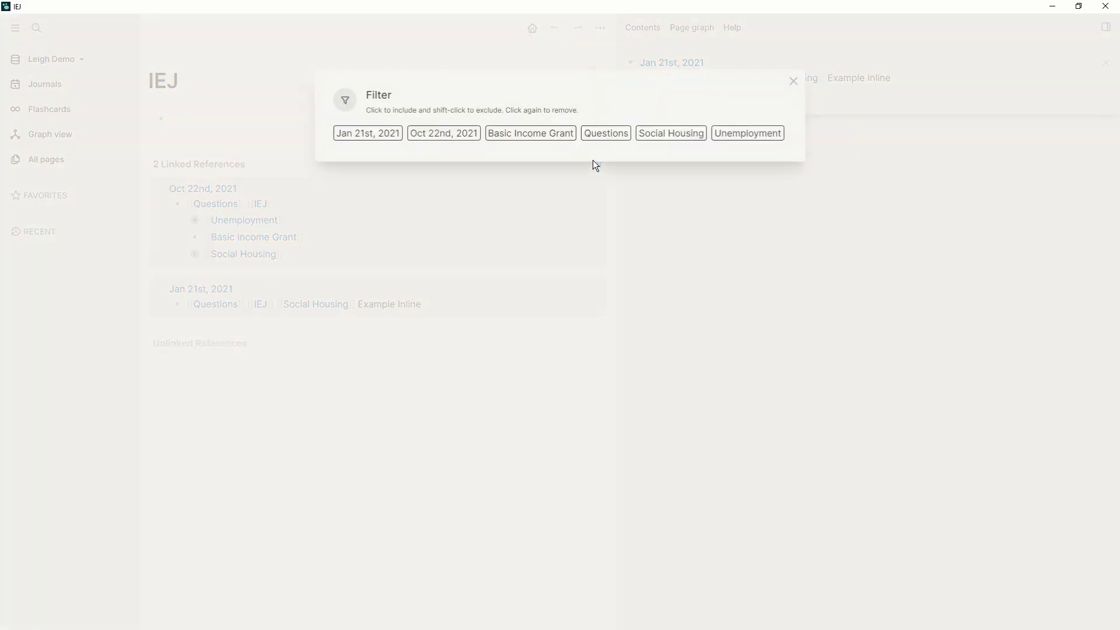
click(666, 135)
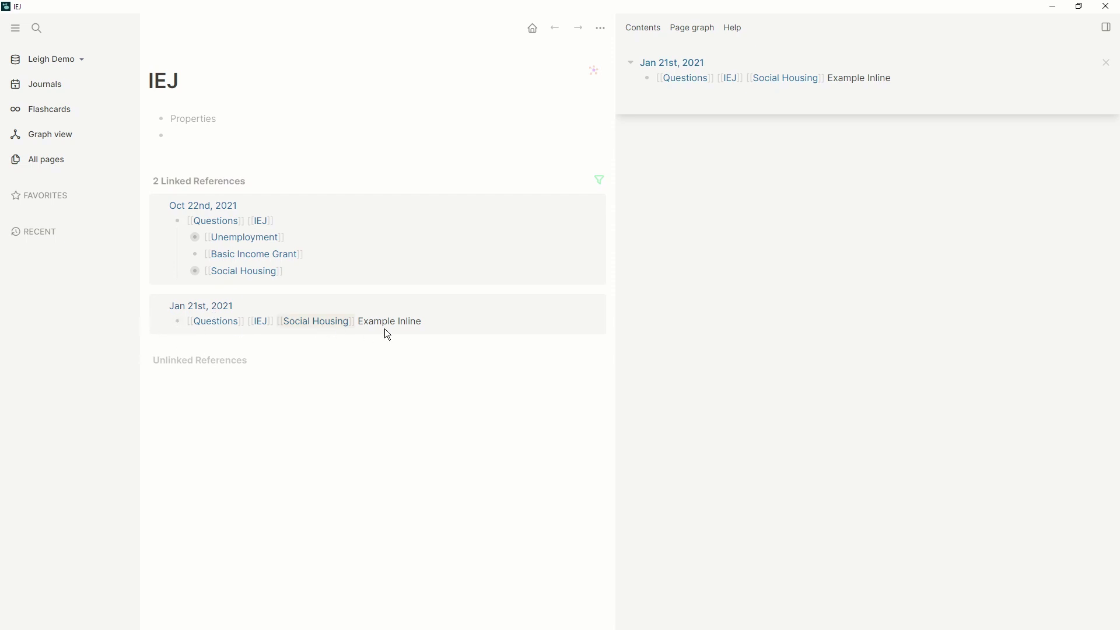
Step: Examine "Example Indented" under the nested Social Housing reference, and open its source journal Oct 22nd, 2021, followed by the Social Housing page
click(185, 272)
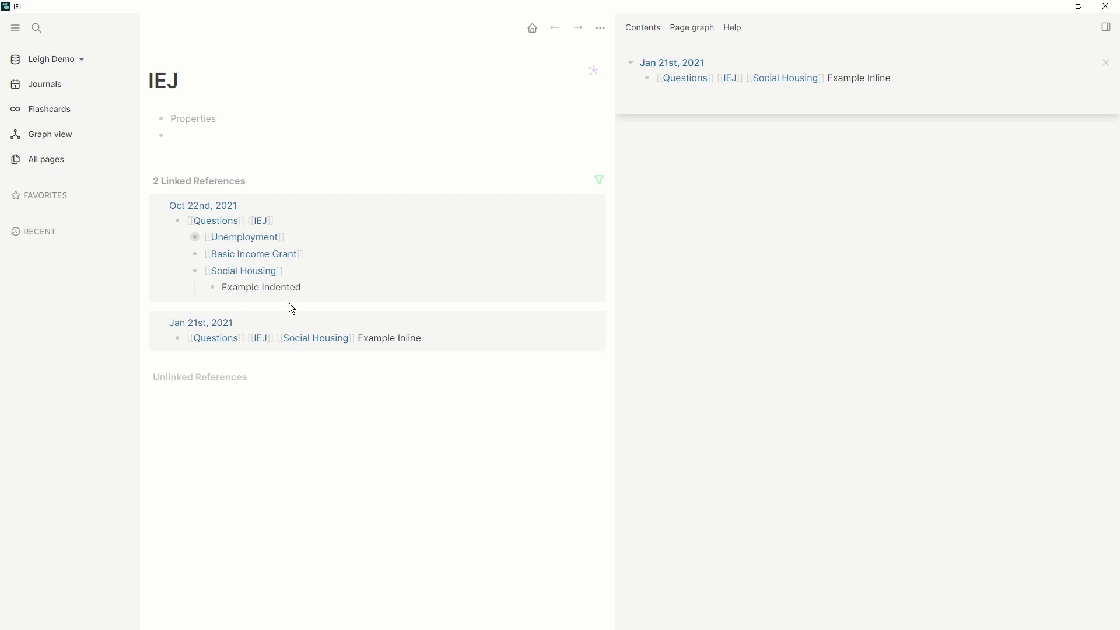
drag(255, 298, 221, 288)
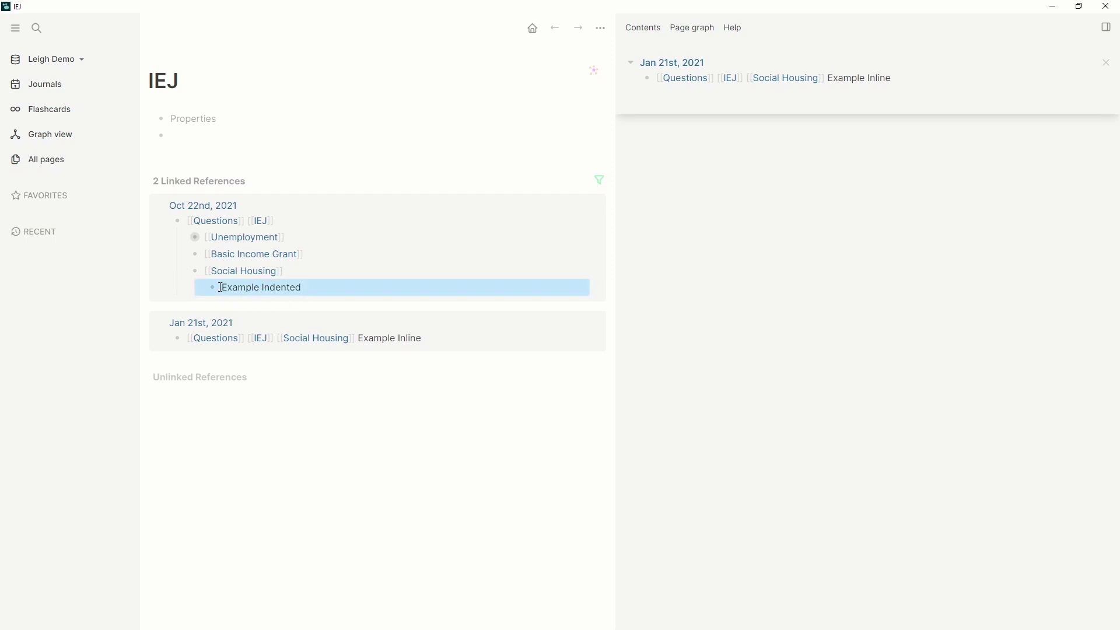
click(219, 206)
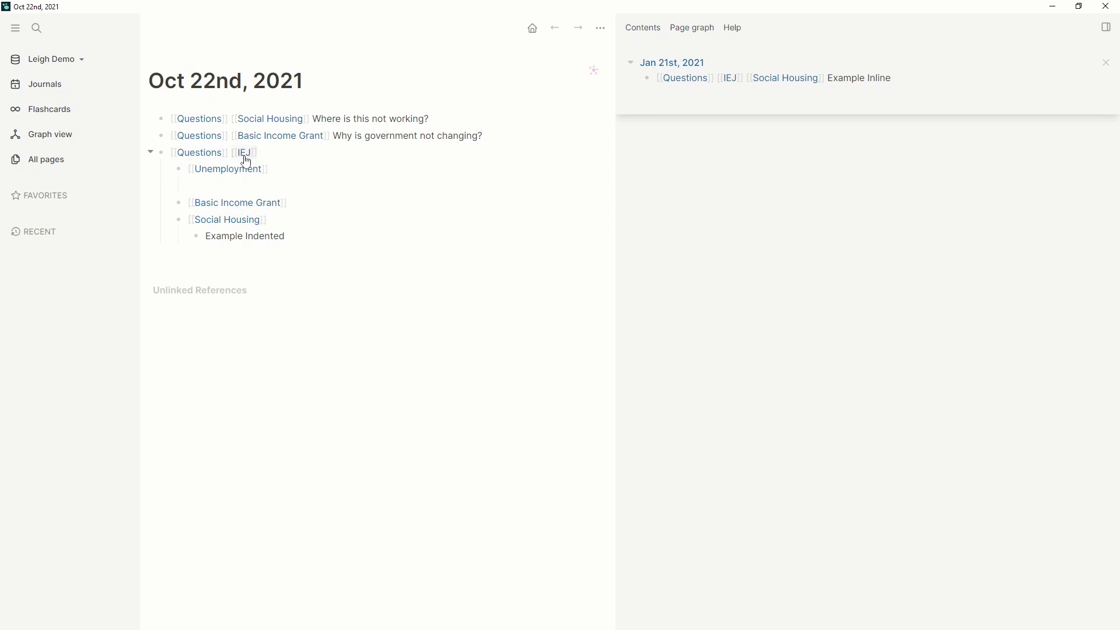
mouse_move(211, 227)
mouse_move(216, 156)
click(280, 121)
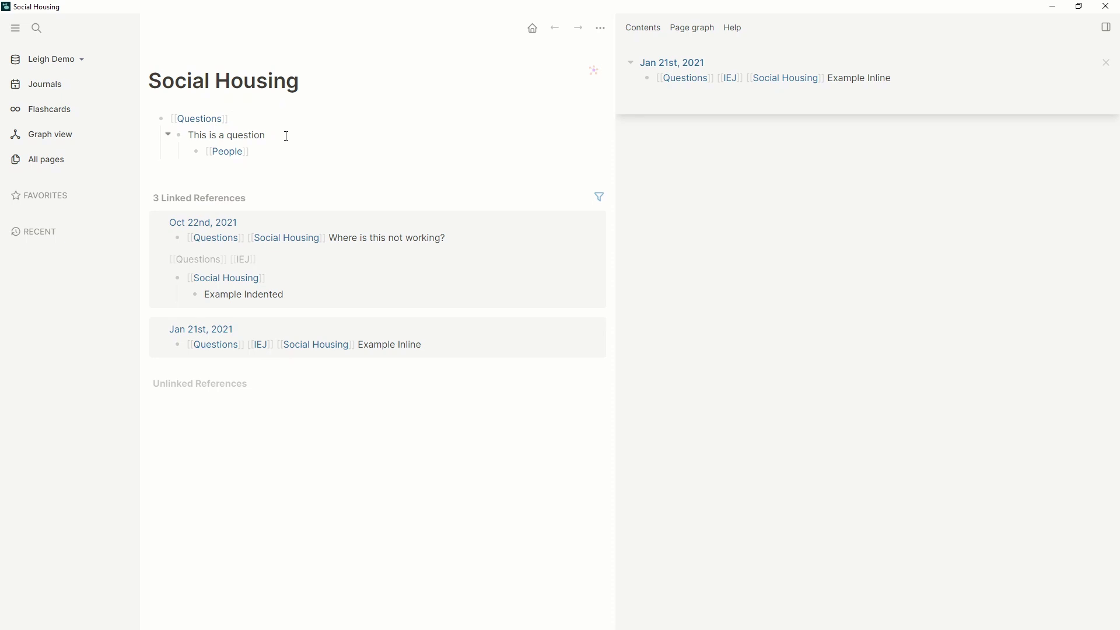
Step: Append an inline link to IEJ after the Questions link in the first block of the Social Housing page
click(278, 120)
text([[IEJ)
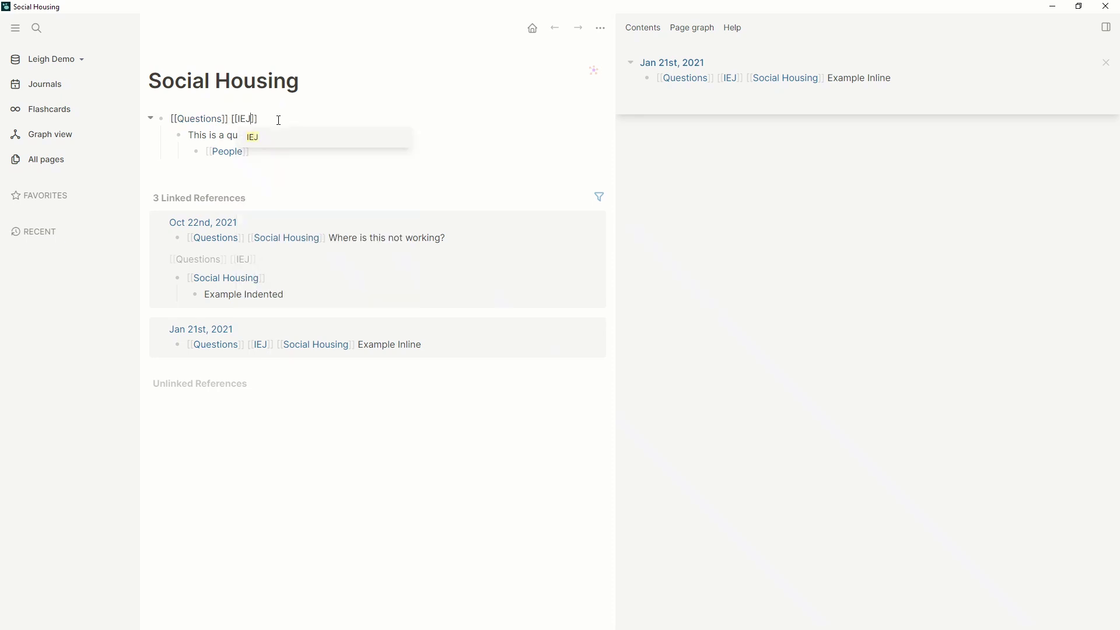
key(Return)
Step: Add the child block "Another question" under the Questions and IEJ links and delete the "This is a question" block with its People child
key(Return)
text(A)
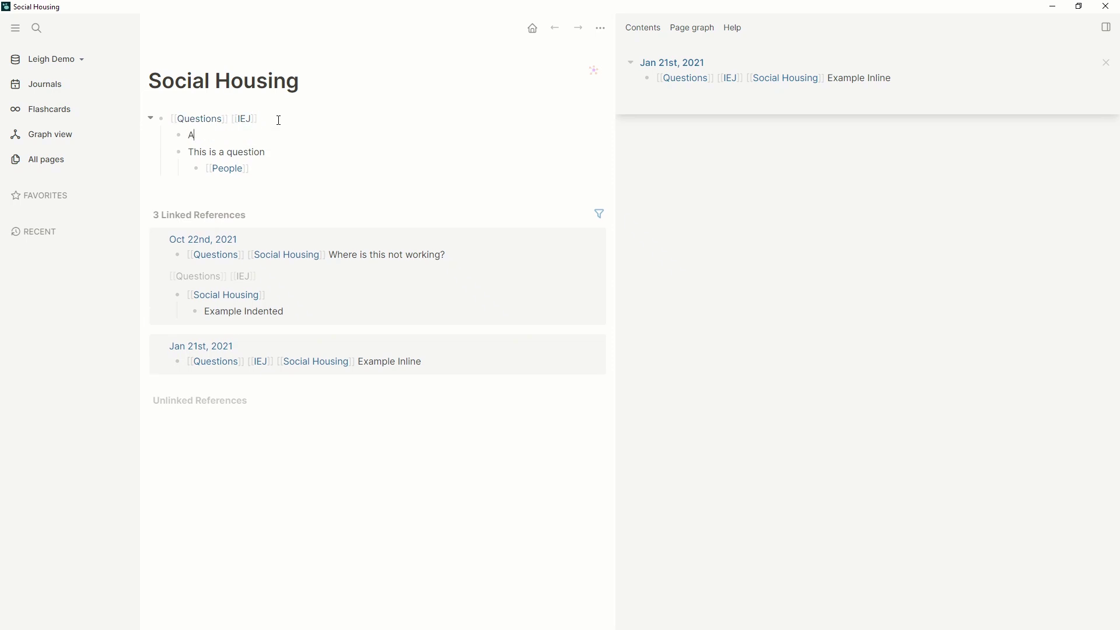
text(nother question)
key(Down)
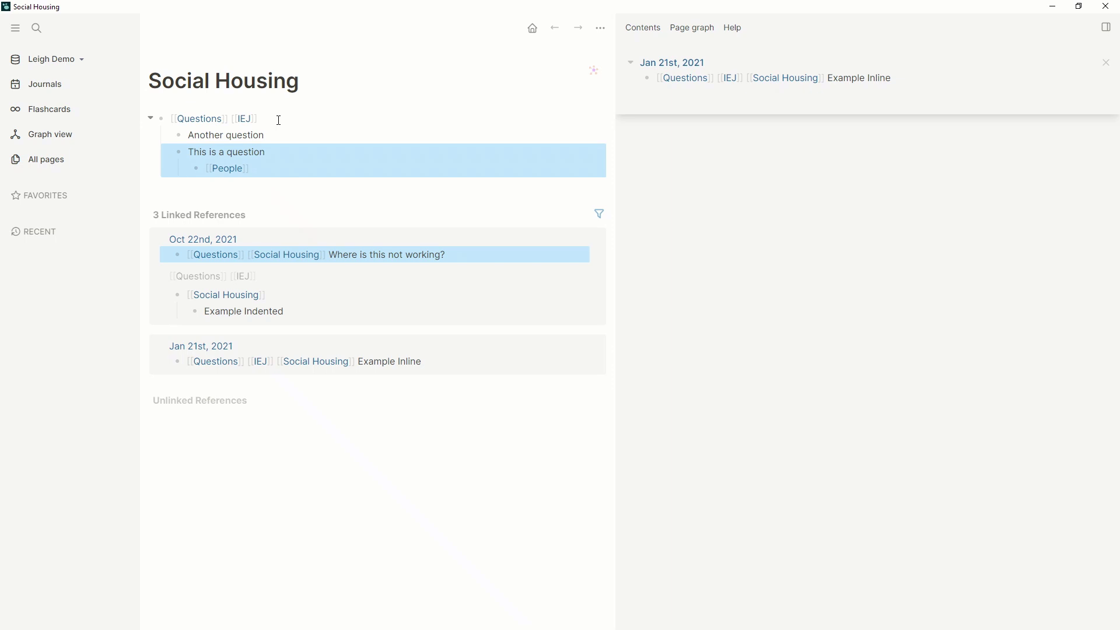
key(BackSpace)
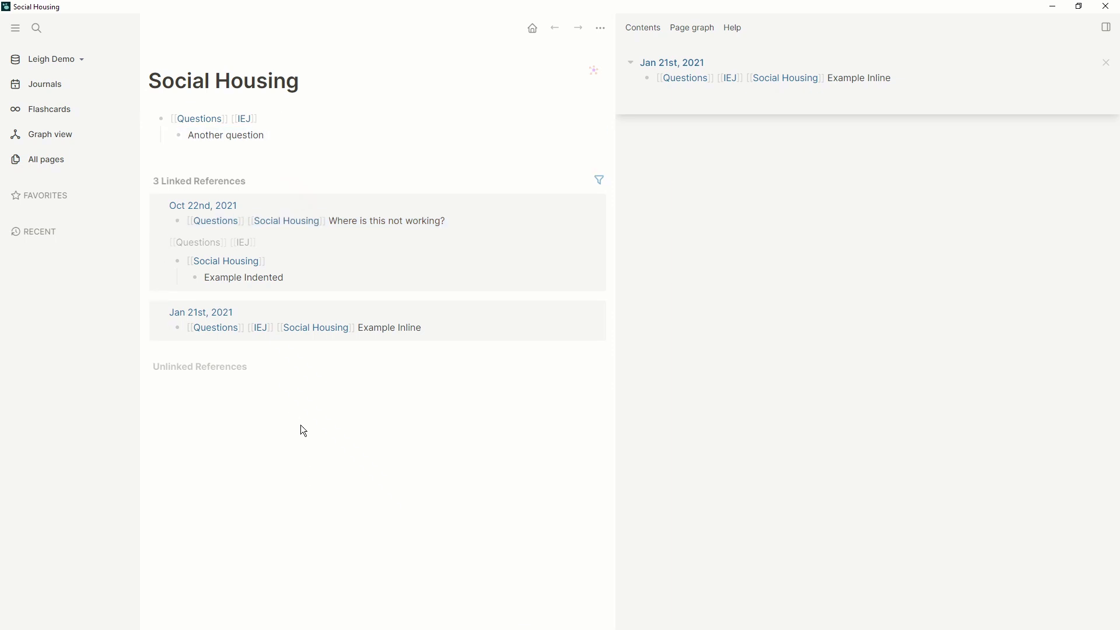
Step: Inspect how "Another question" appears in the linked references of the IEJ and Questions pages, and return to the Social Housing page
click(260, 327)
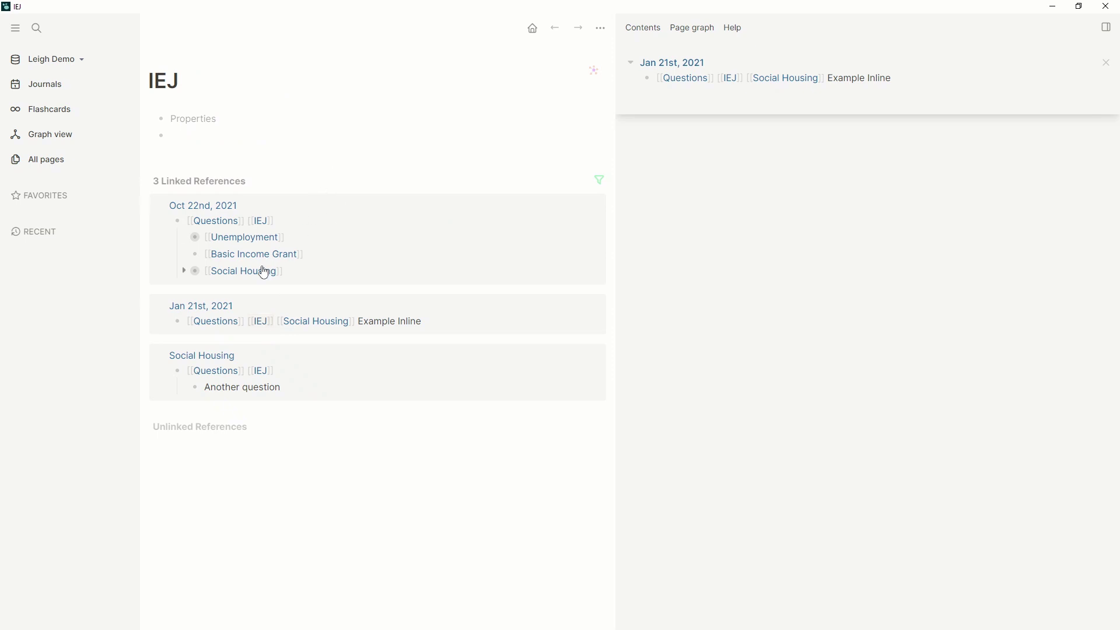
click(184, 271)
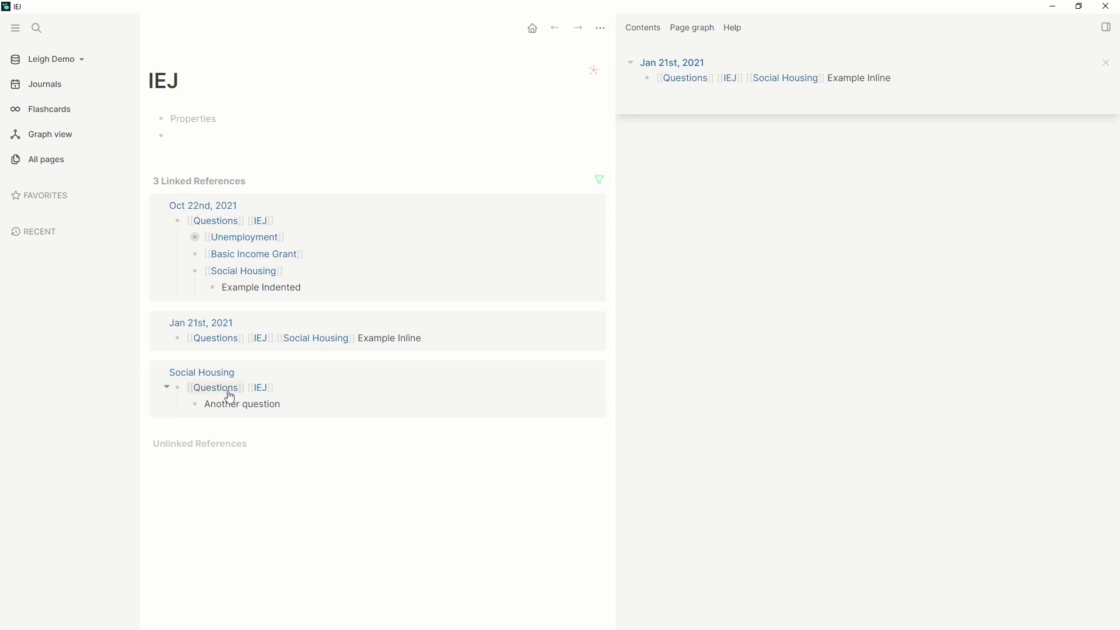
click(255, 409)
click(217, 387)
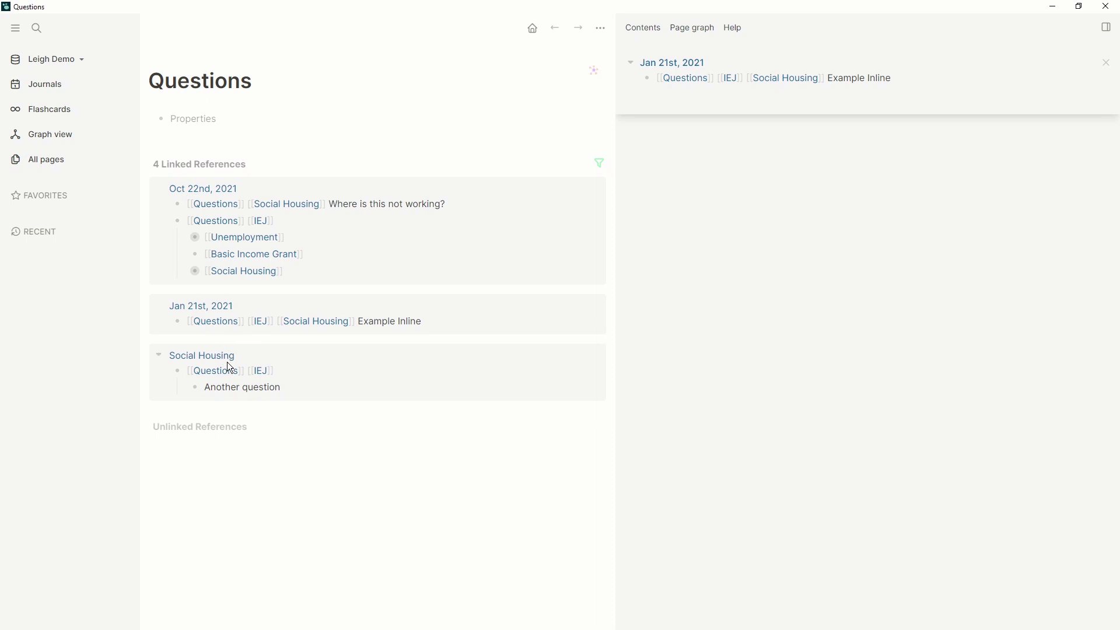
click(225, 359)
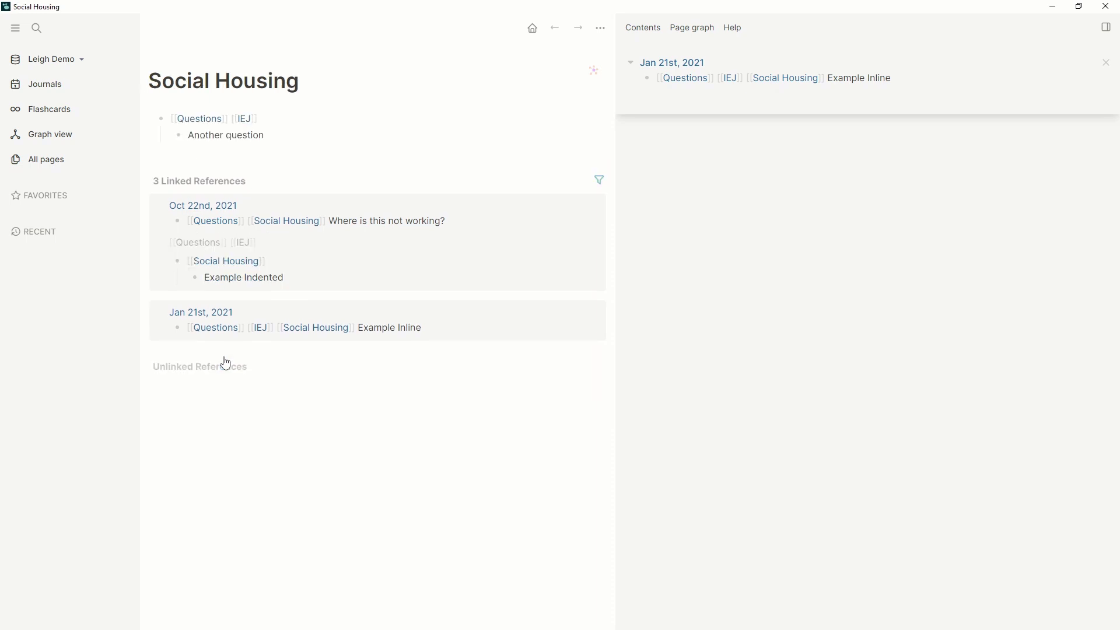
click(295, 140)
key(Return)
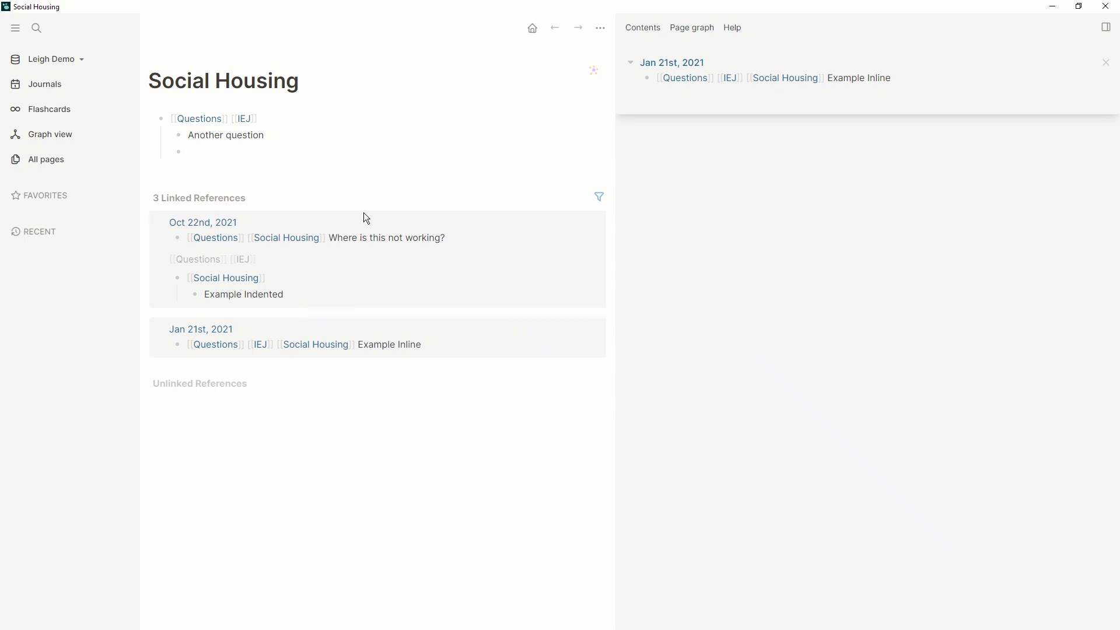
Step: On the IEJ page, add a block linking to "Example Indent" with a nested child link to Social Housing
click(244, 119)
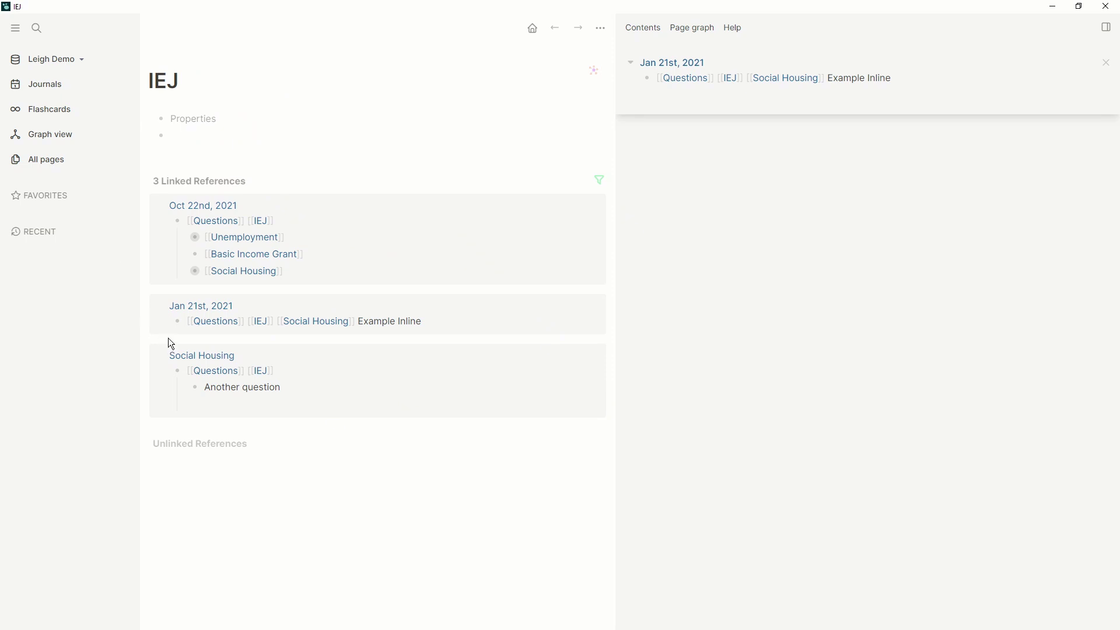
mouse_move(183, 364)
text([[Example)
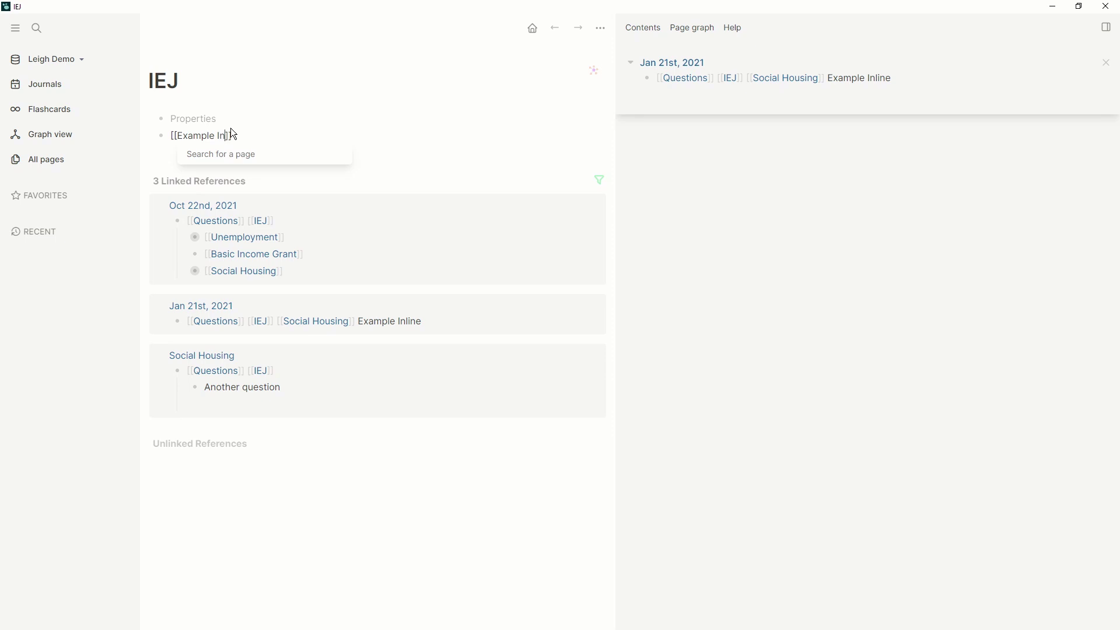
text( Indent)
key(Return)
key(Return)
key(Tab)
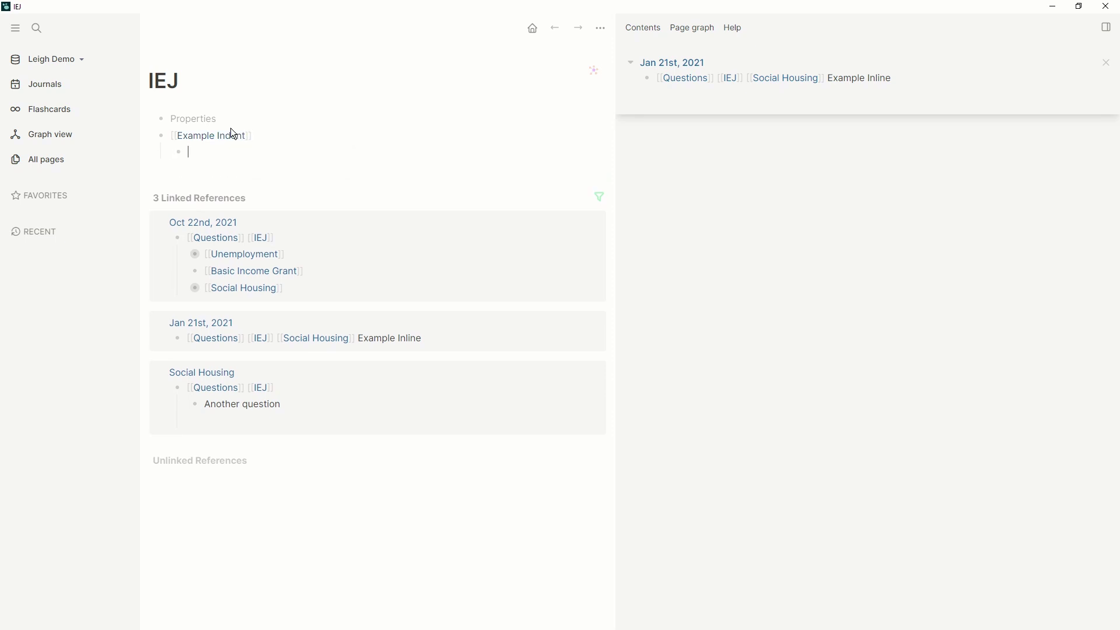
text([[Social)
key(Return)
Step: Open the Social Housing page from the nested link and delete all of the page's own blocks
click(251, 156)
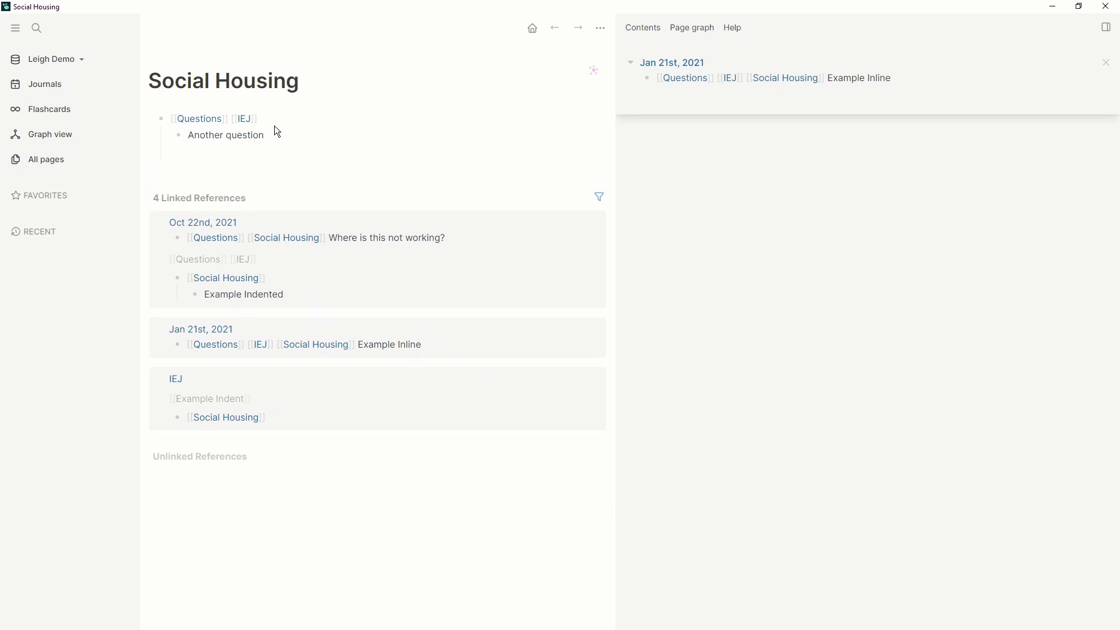
drag(275, 124, 264, 152)
key(BackSpace)
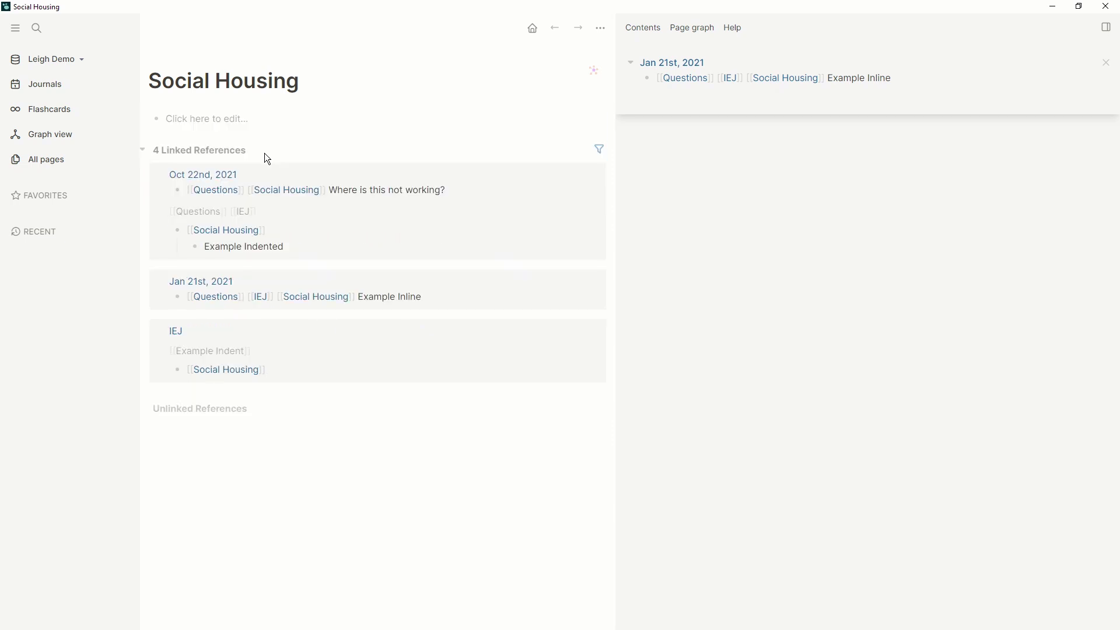
Step: Start the emptied Social Housing page with a block linking to "Chapter 1"
click(246, 121)
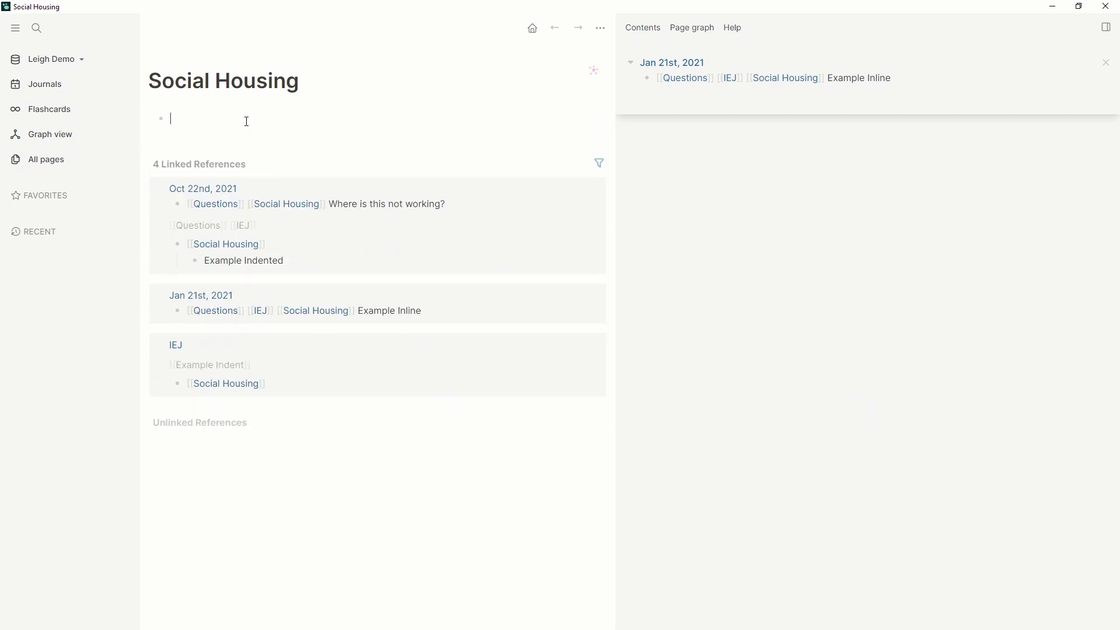
text([[Chap)
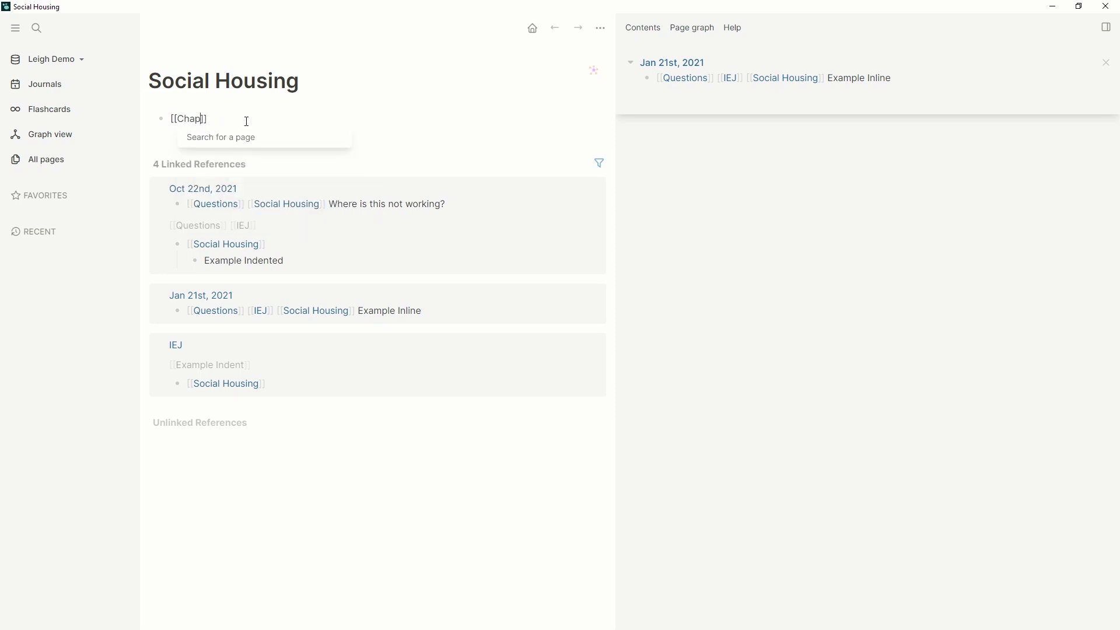
text(ter)
key(End)
text(1)
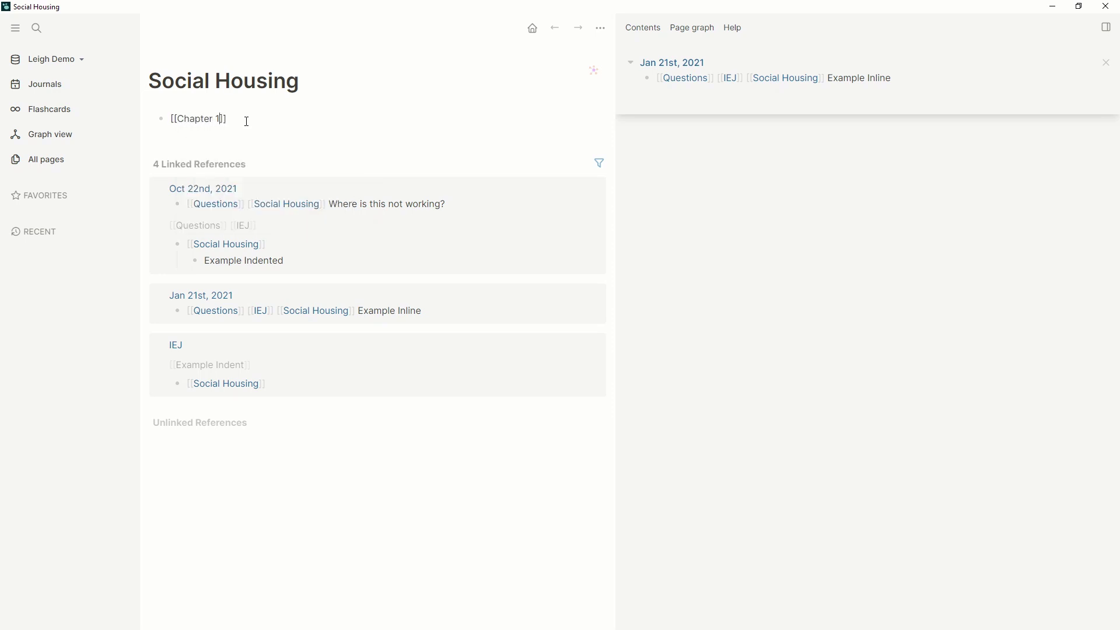
key(Escape)
click(247, 122)
Step: Add a second block linking to "Chapter 2" below the Chapter 1 link
key(Return)
text([[C)
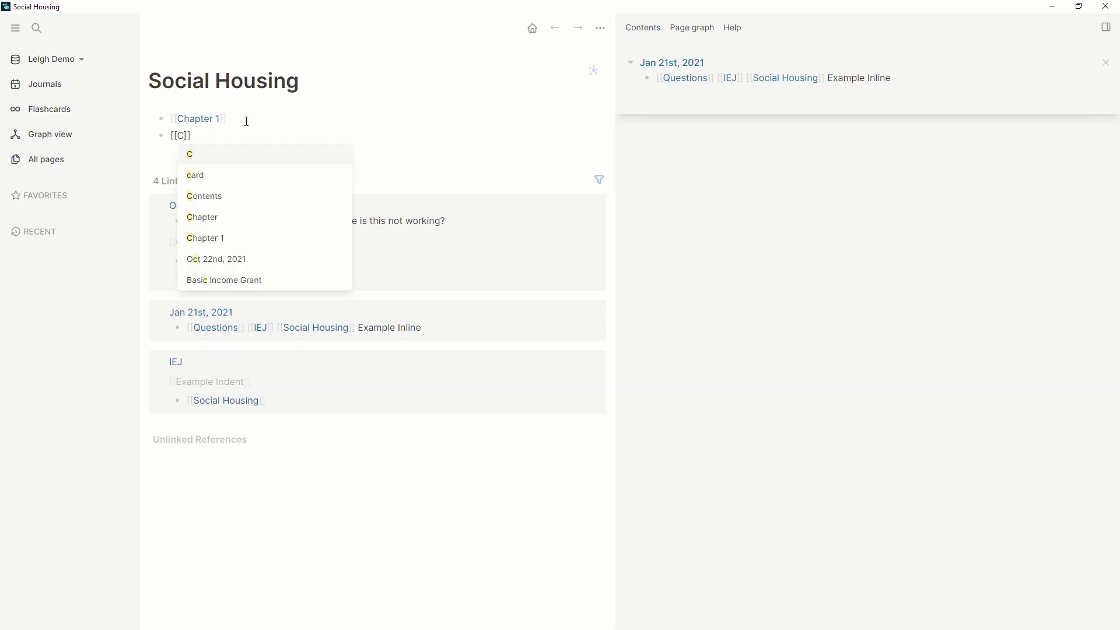
text(ha)
key(Down)
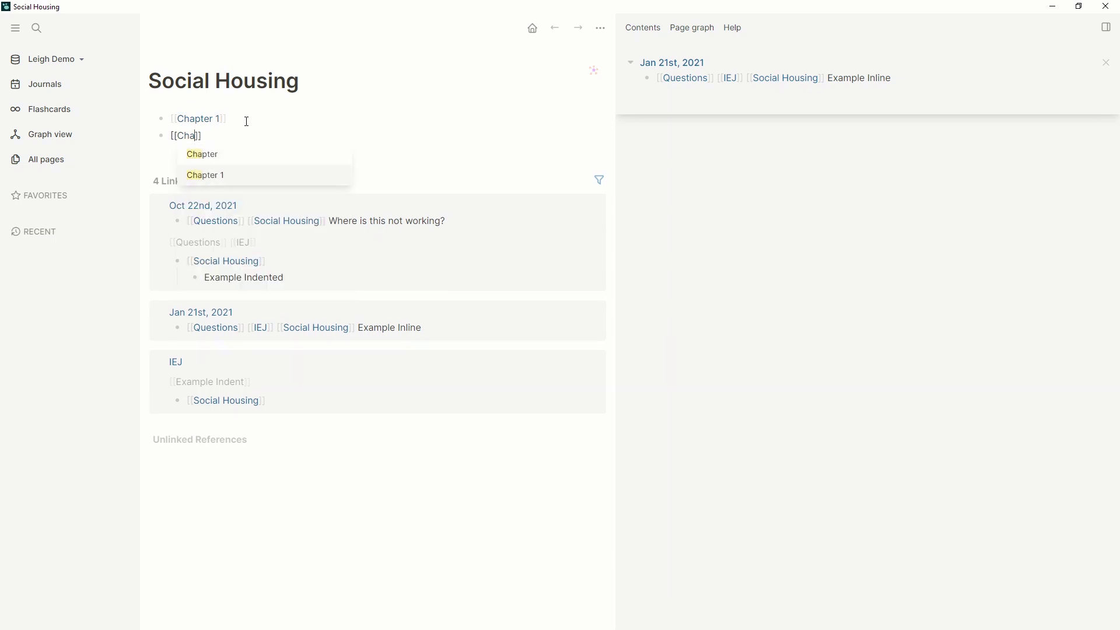
key(Up)
text(pter 2)
key(Escape)
Step: Add a third block linking to "Chapter 3" below the Chapter 2 link
key(Return)
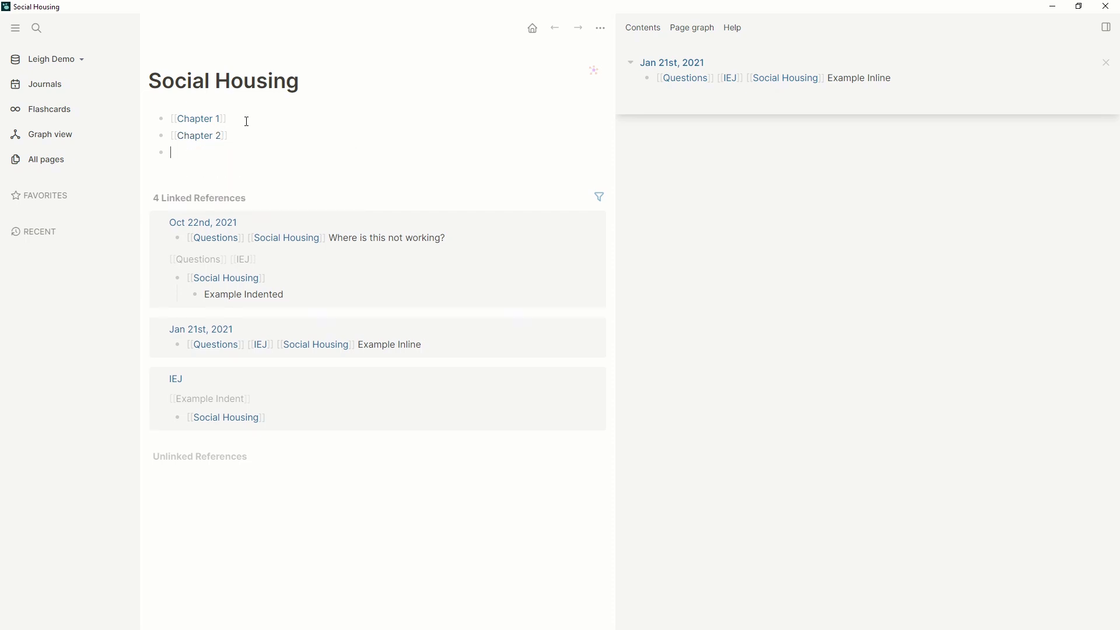
text([[Chpater)
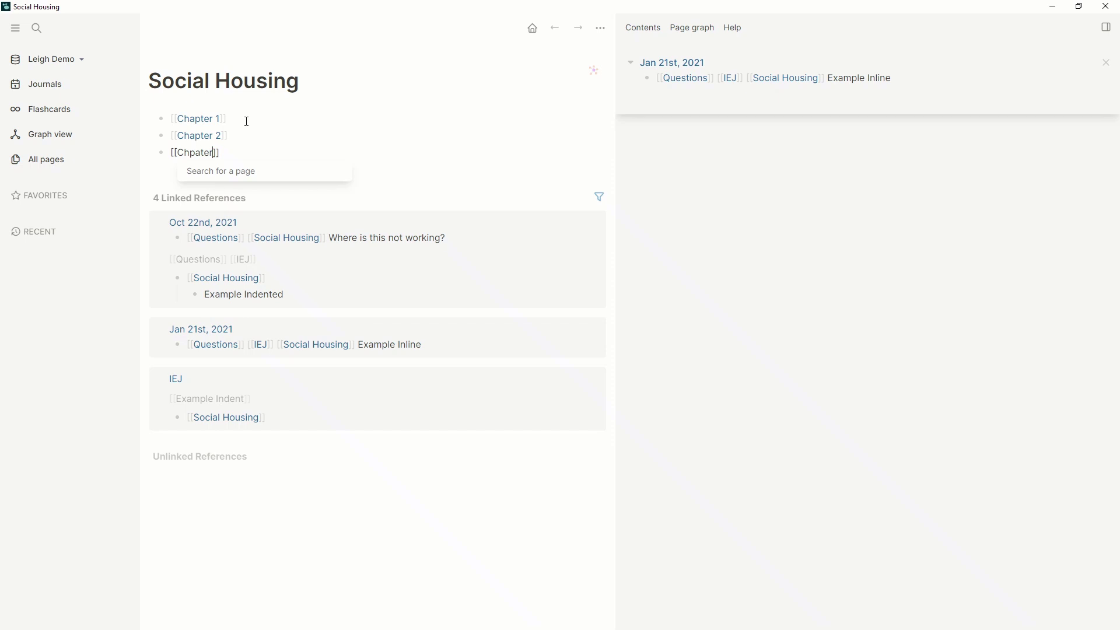
key(BackSpace)
key(BackSpace)
key(BackSpace)
text(apter )
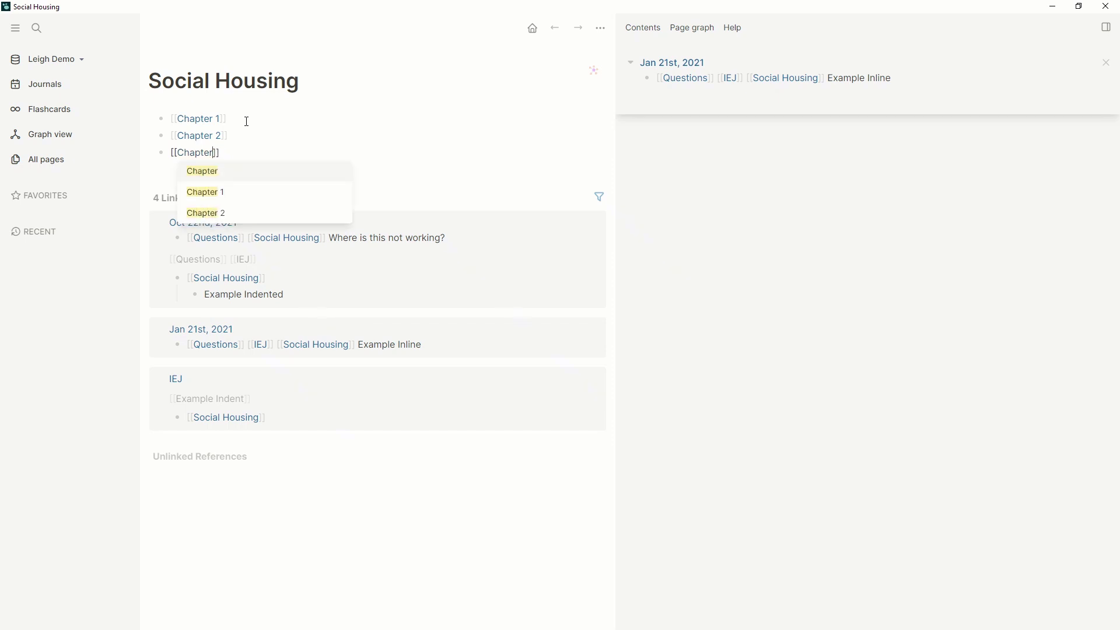
text(3)
key(Escape)
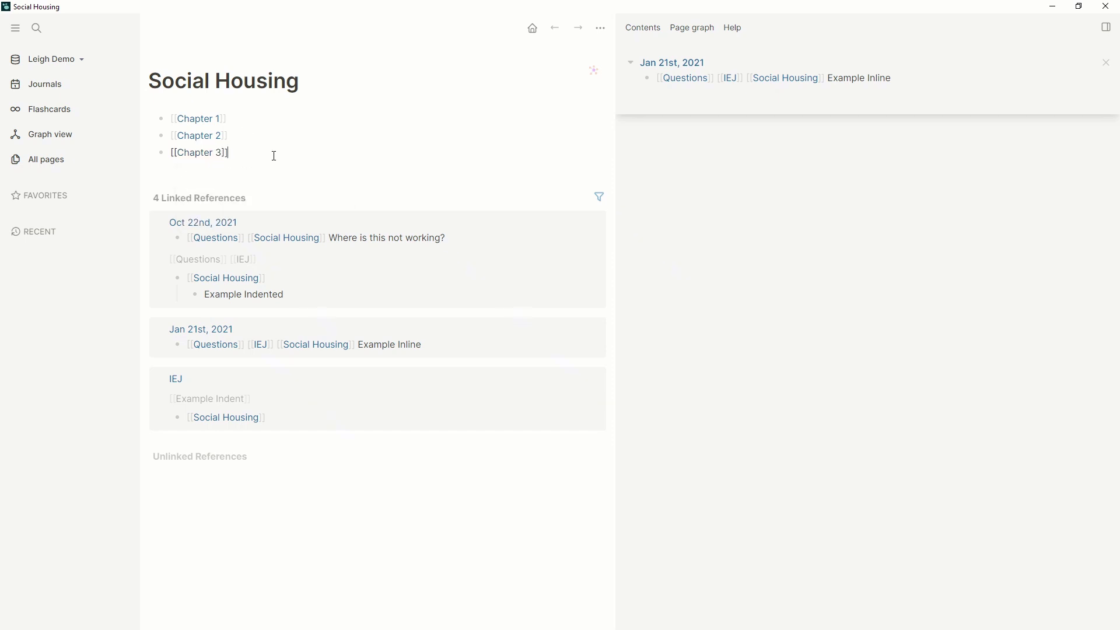
key(Escape)
Step: Insert an empty block above the chapter links and indent Chapter 1, Chapter 2 and Chapter 3 beneath it
click(258, 117)
key(Return)
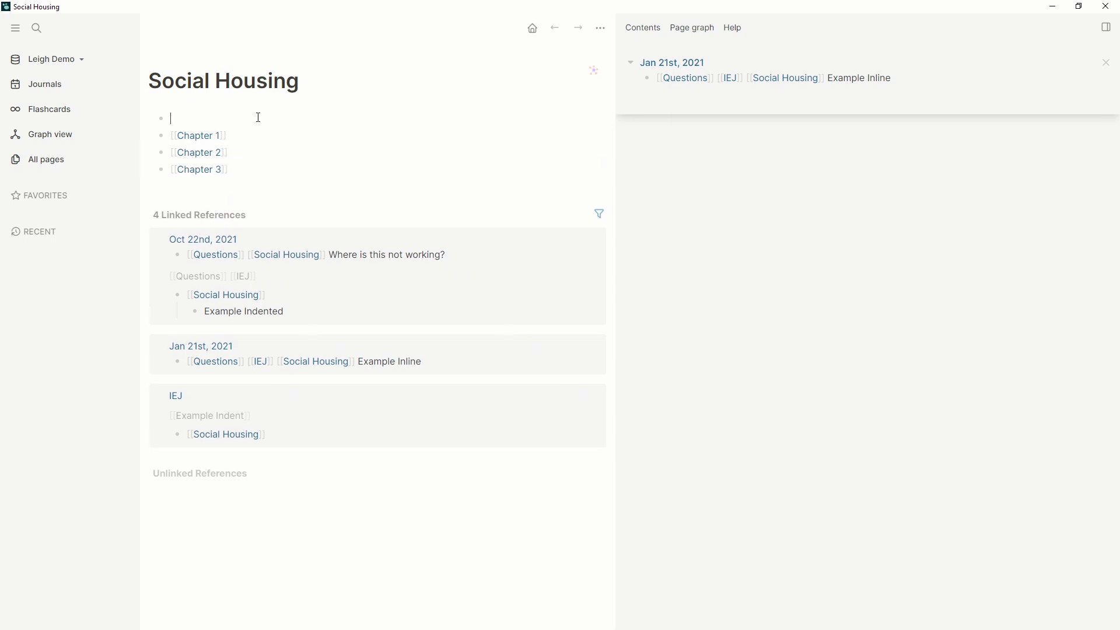
key(shift+Down)
key(shift+Down)
key(shift+Down)
key(Tab)
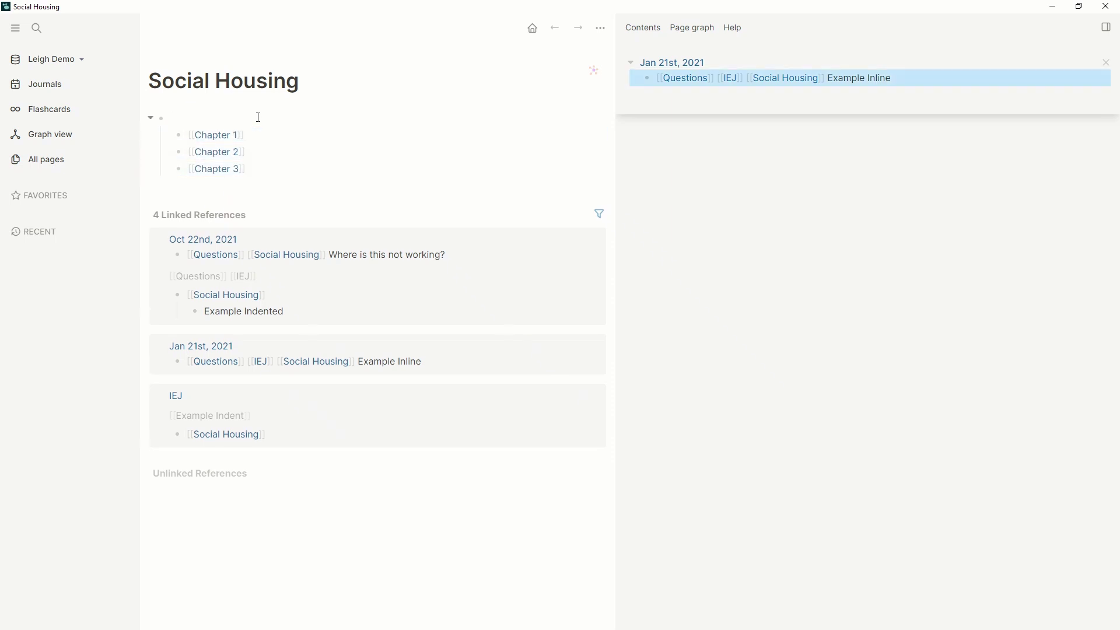
Step: Label the empty parent block "TOC" and collapse its chapter links
click(222, 93)
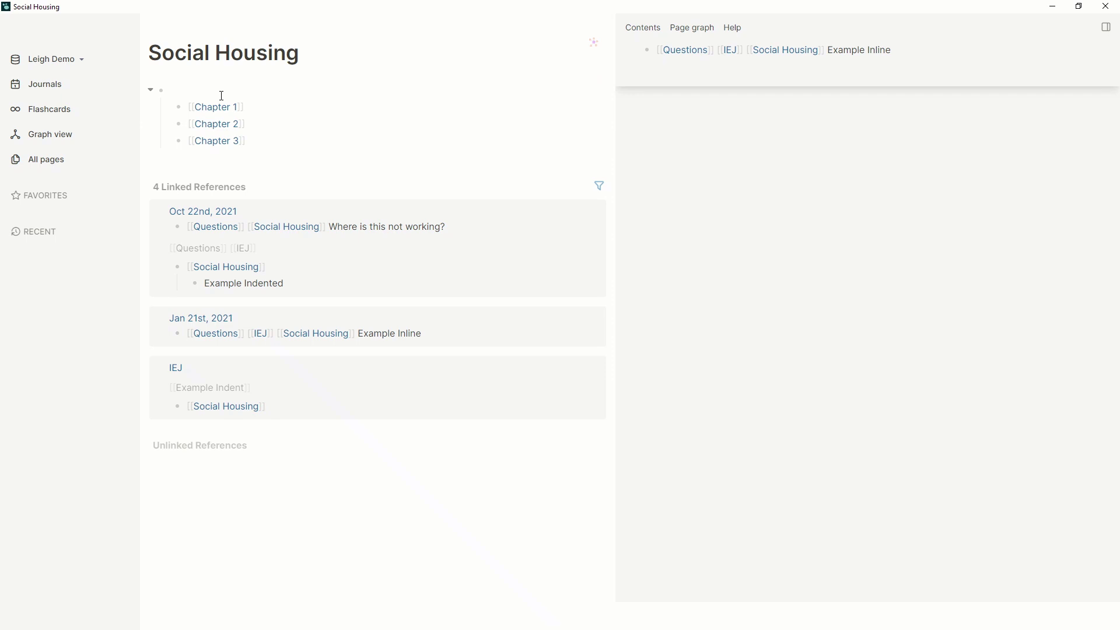
text(TOC)
click(152, 91)
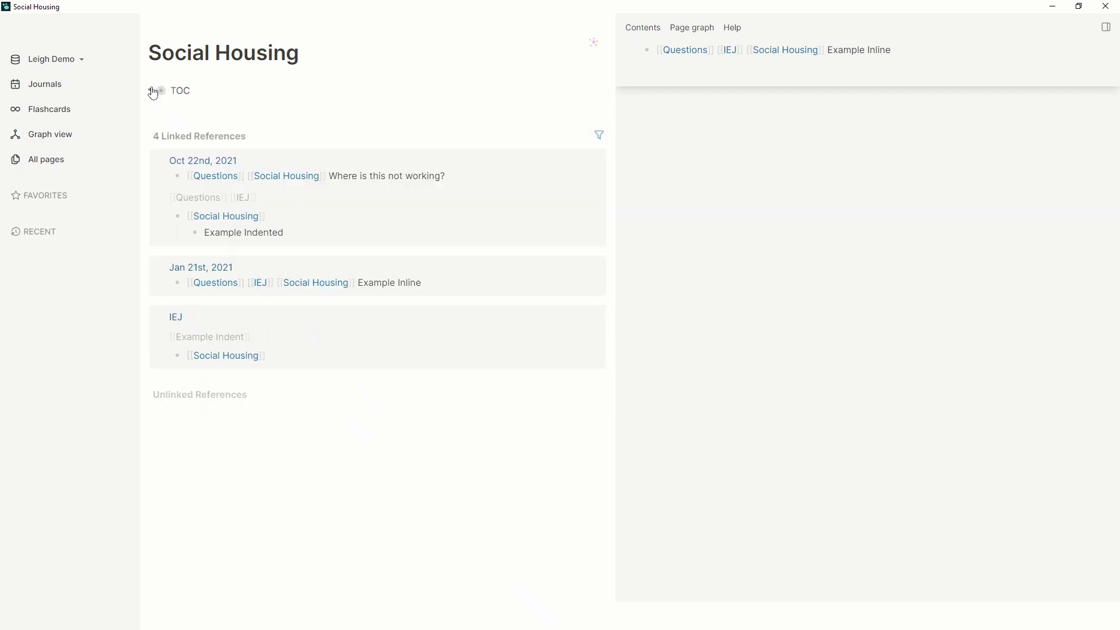
Step: Add a block reading "Work on project here" with an empty block after it below TOC, and expand the chapter links
click(219, 96)
text(Work)
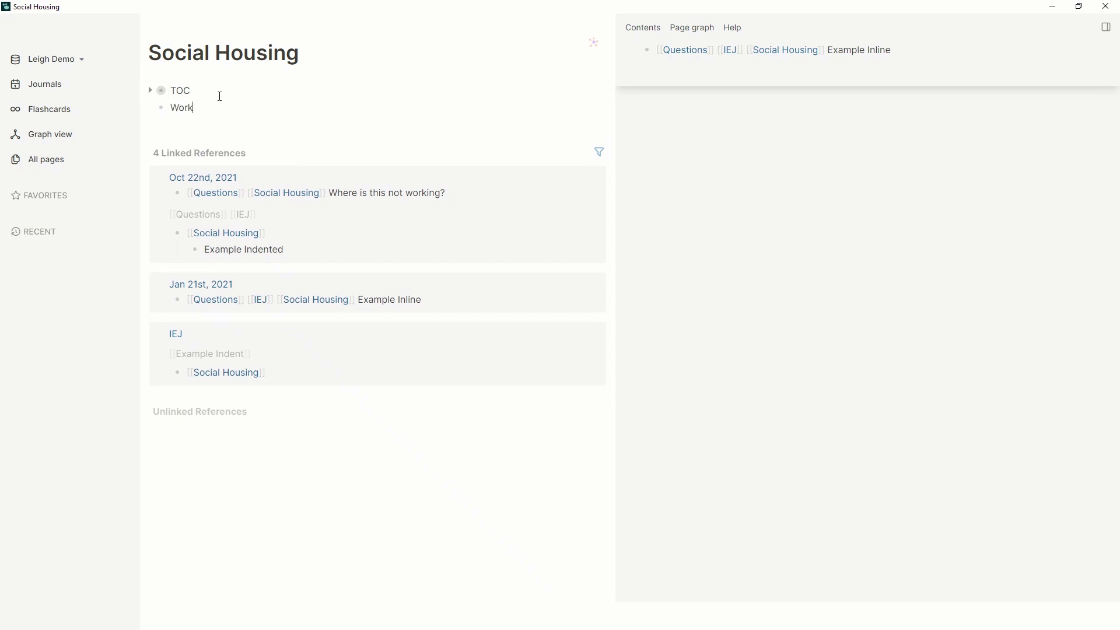
text( on project here)
key(Return)
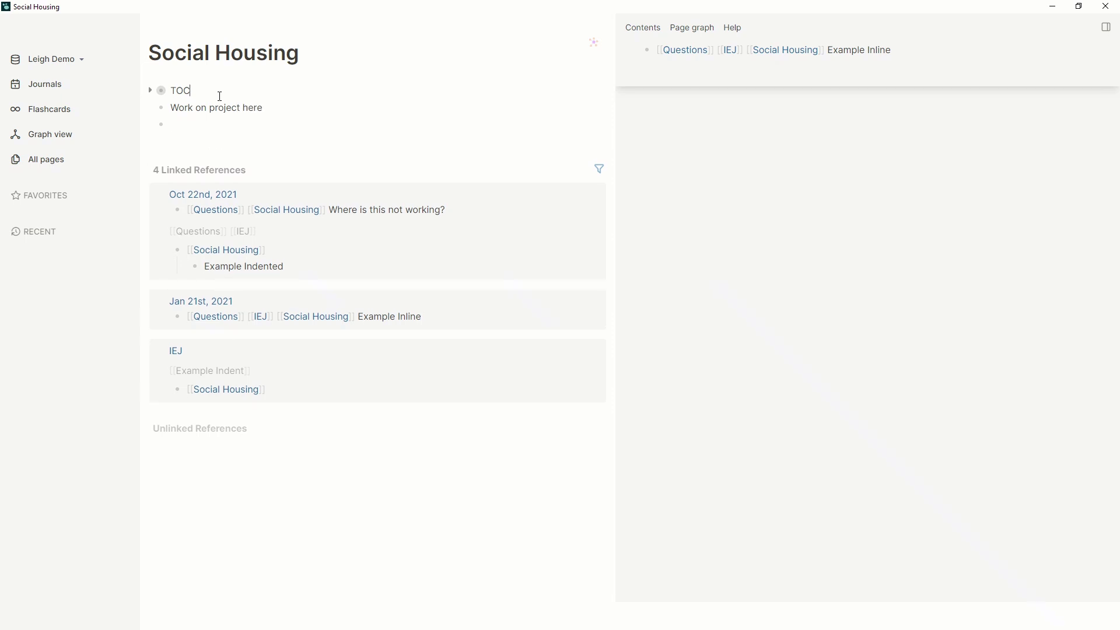
click(150, 90)
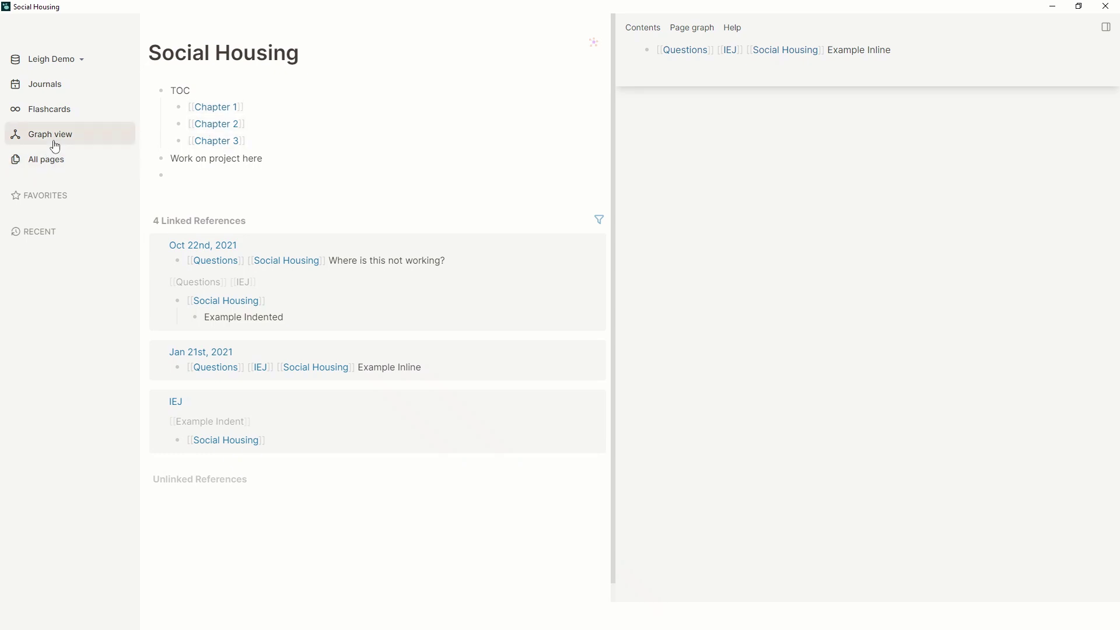
Step: Show the page graph beside the Social Housing page and group its Chapter 1, Chapter 2 and Chapter 3 nodes near Social Housing
right_click(265, 61)
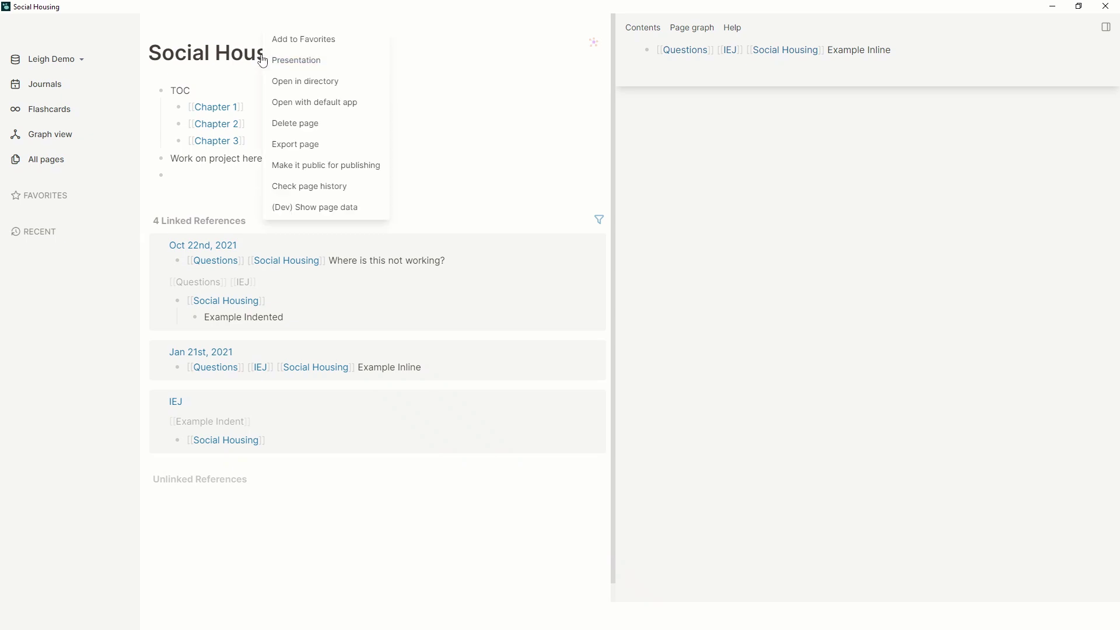
click(252, 54)
click(706, 31)
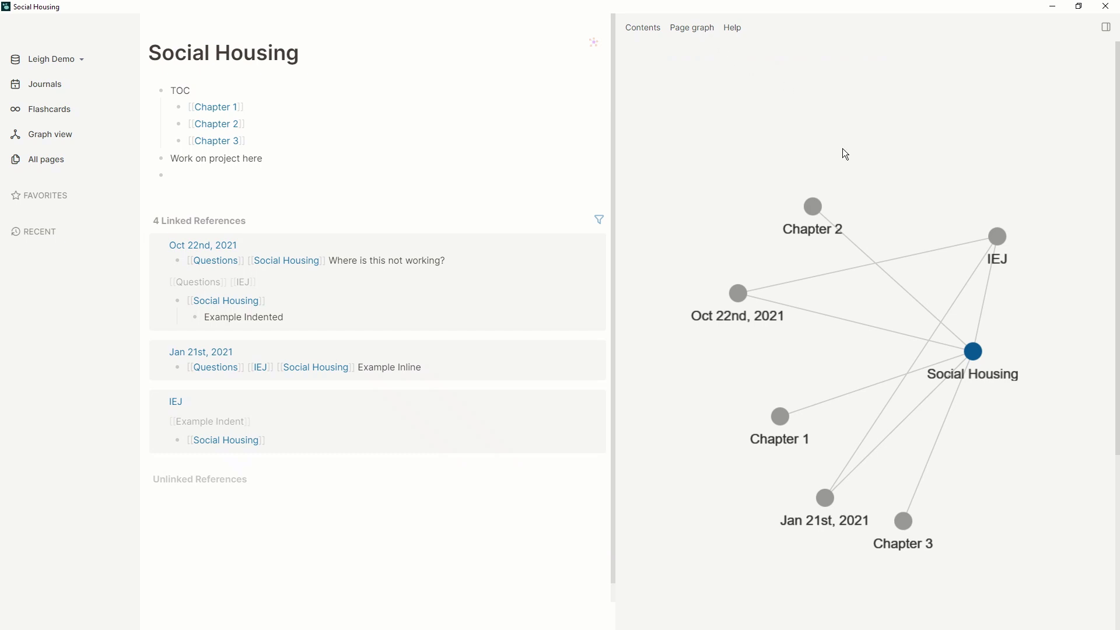
drag(973, 351, 963, 167)
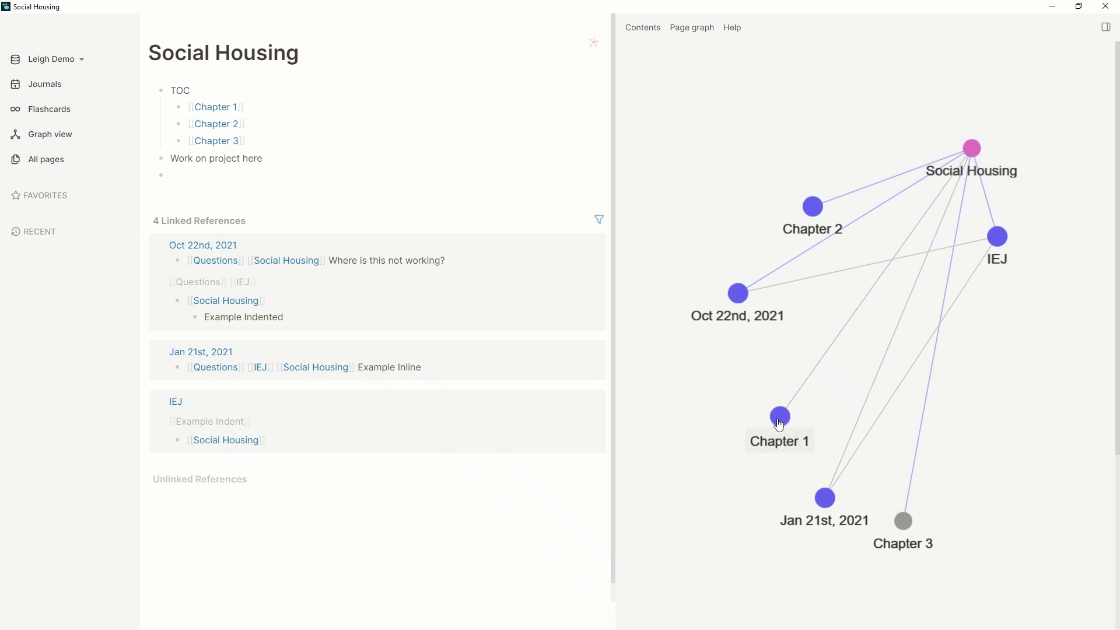
drag(778, 420, 762, 116)
drag(911, 460, 862, 112)
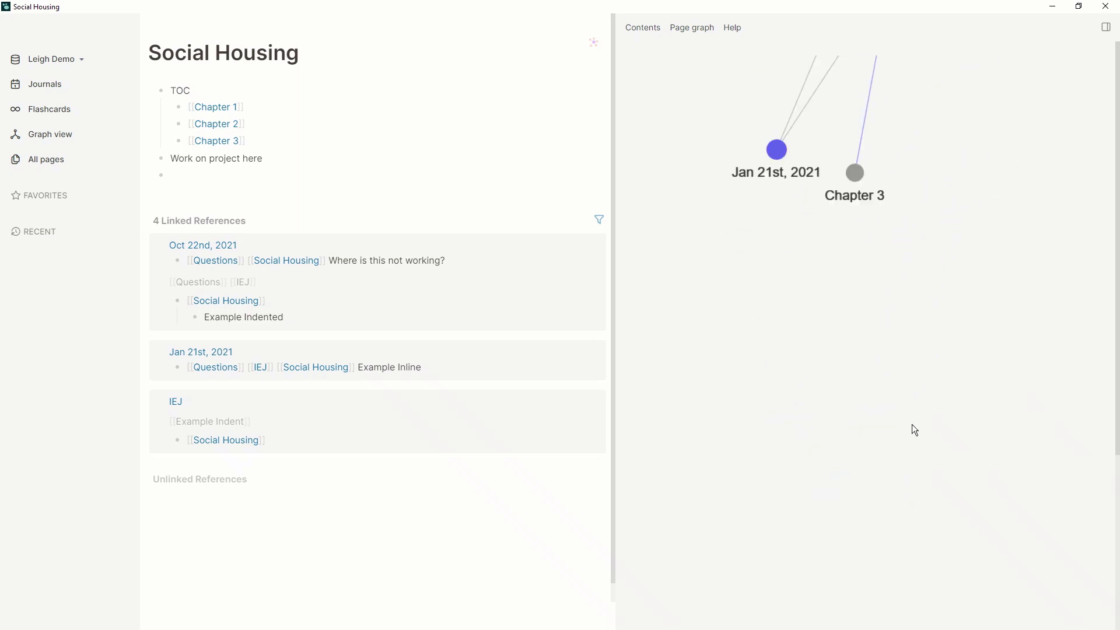
drag(911, 425, 830, 120)
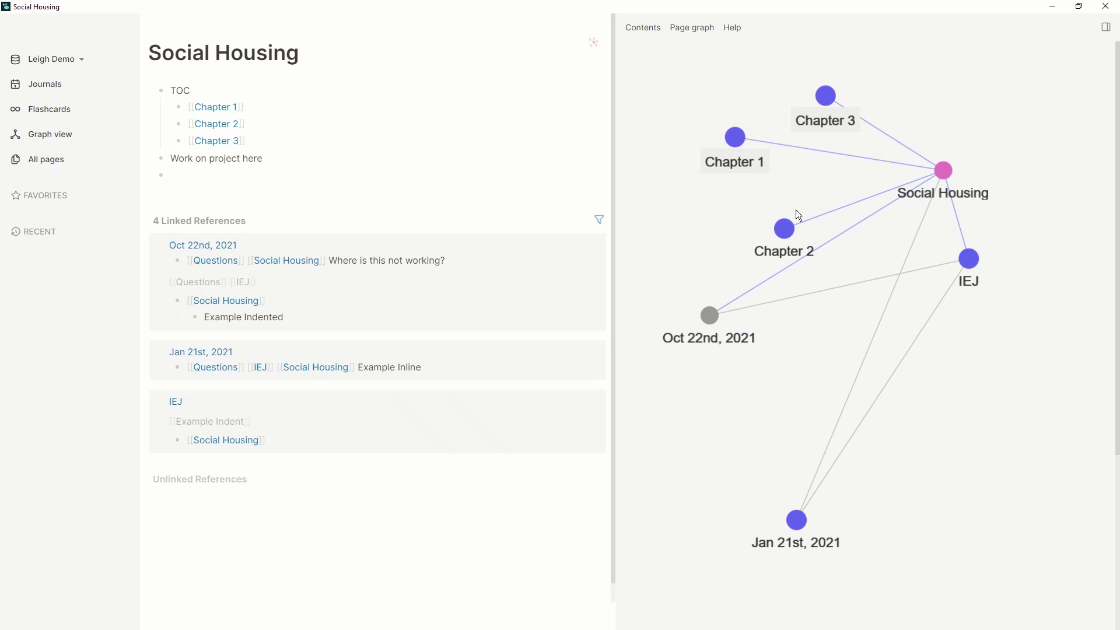
drag(789, 234, 777, 122)
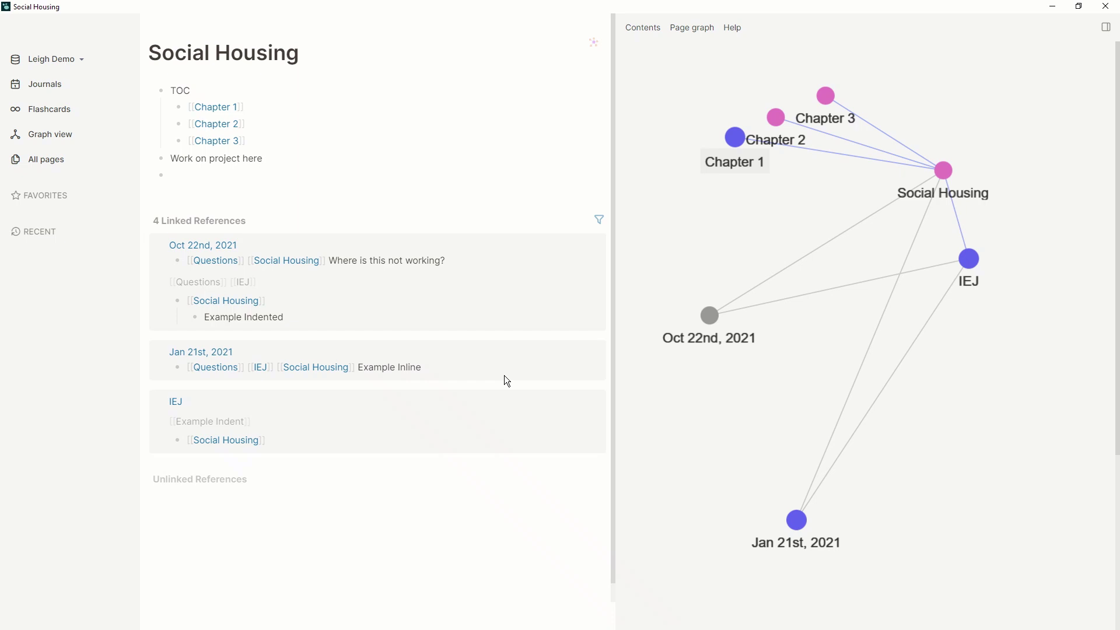
Step: Collapse and re-expand the chapter links under TOC
click(151, 91)
click(151, 91)
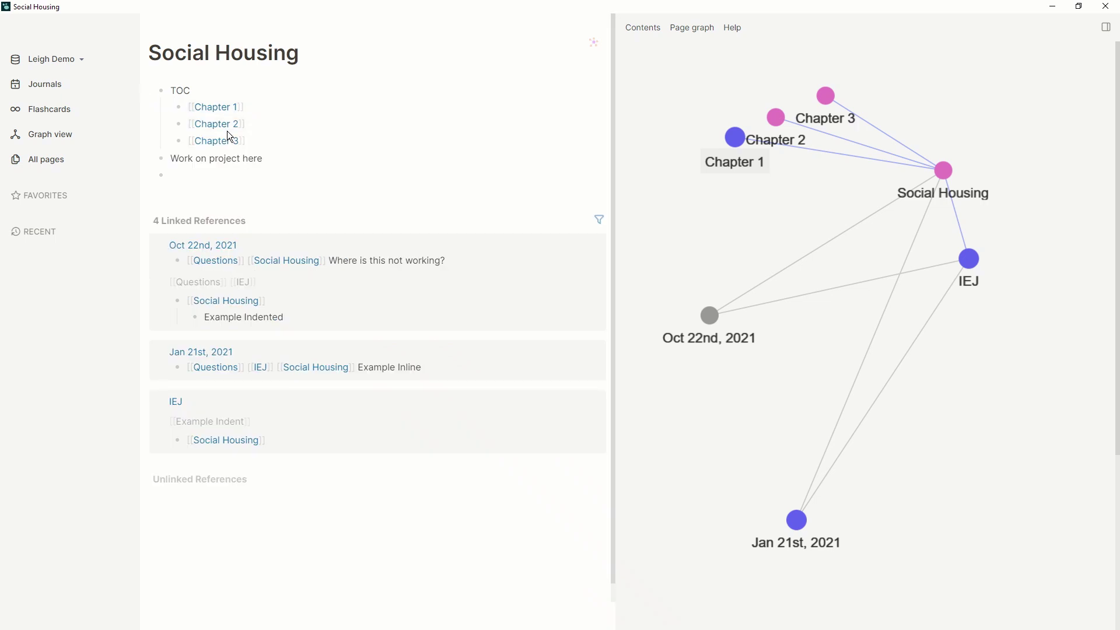
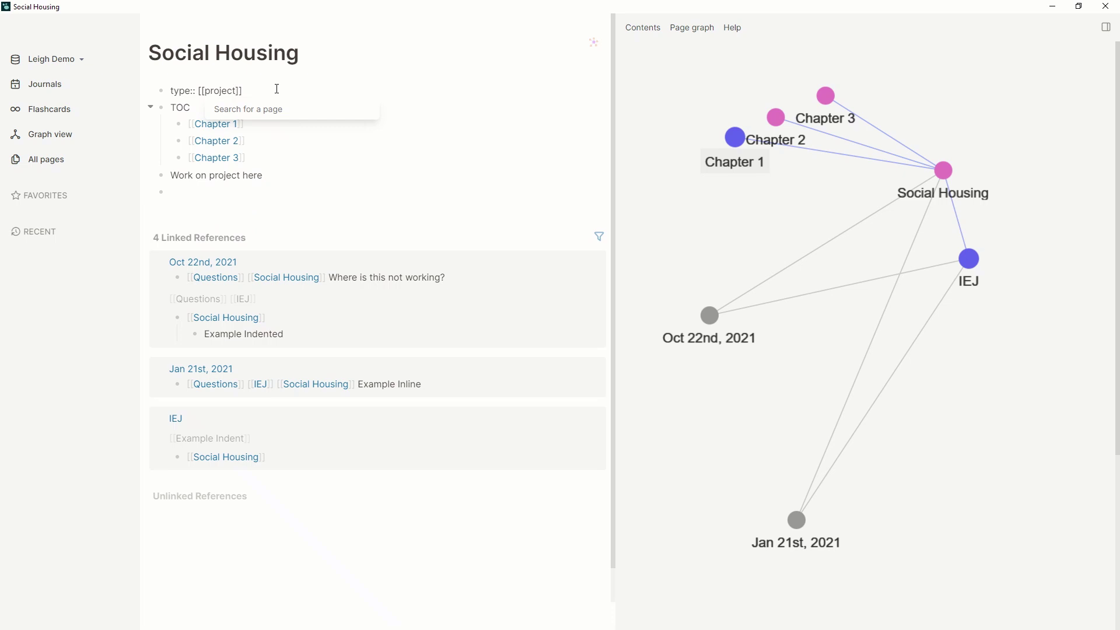
Step: Finish the property block type:: [[project]] above TOC on the Social Housing page
key(Escape)
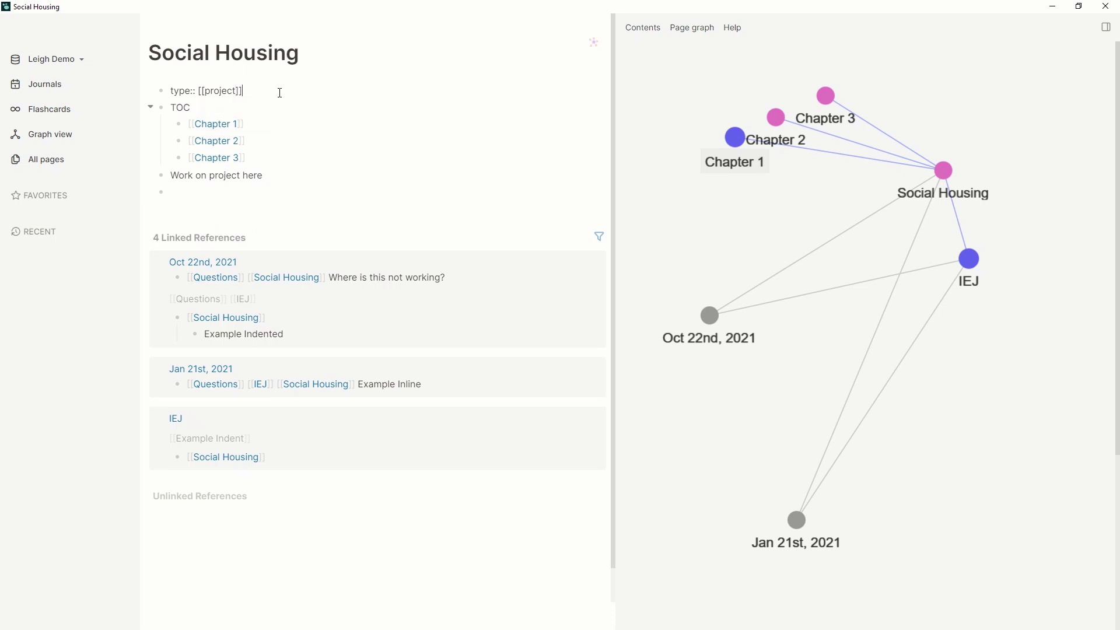
click(265, 223)
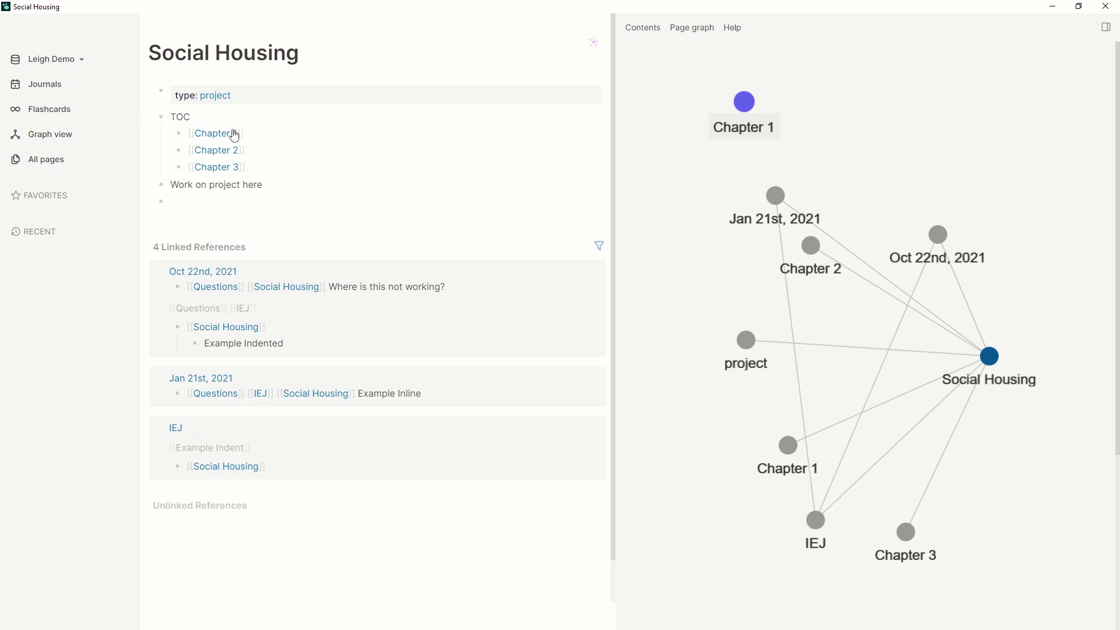
click(230, 334)
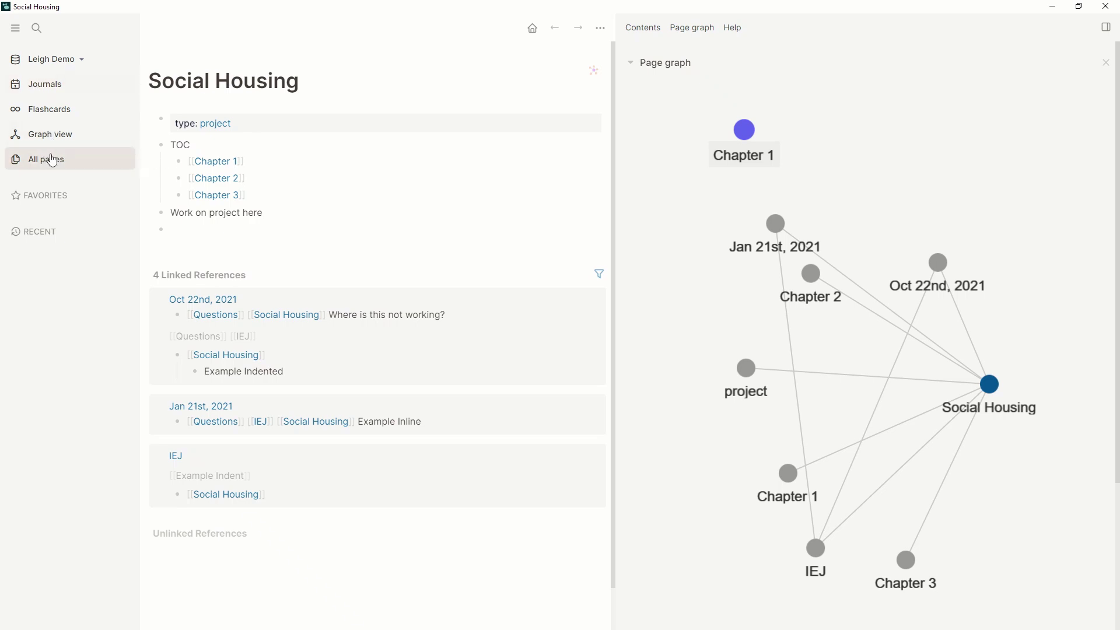
Step: Add the property type:: [[project]] at the top of the Basic Income Grant page and open the linked project page
click(95, 159)
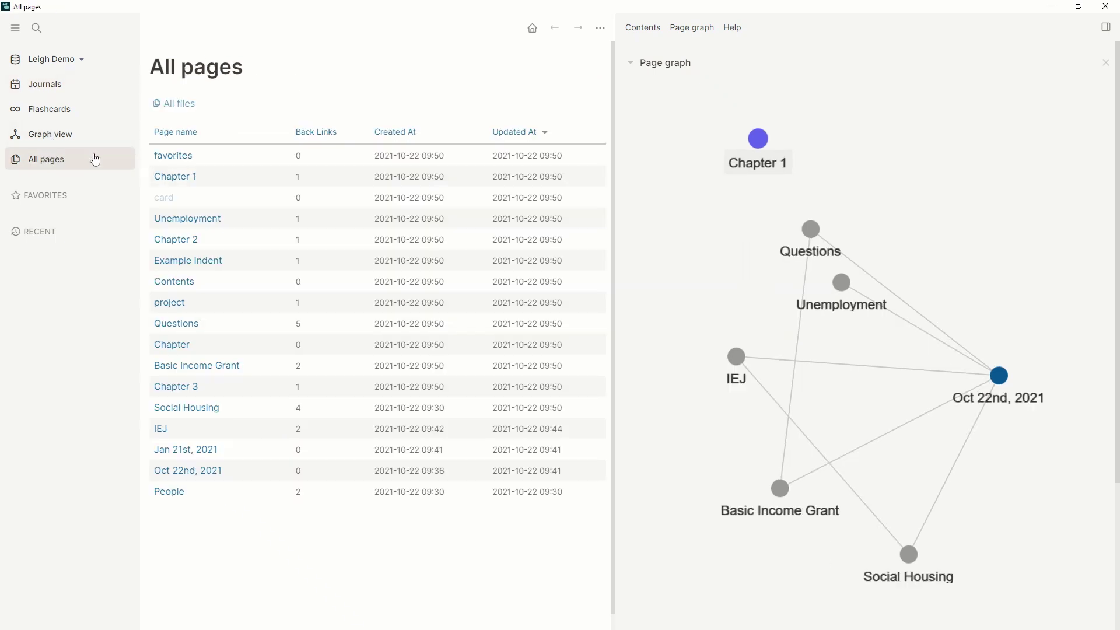
click(205, 367)
click(280, 117)
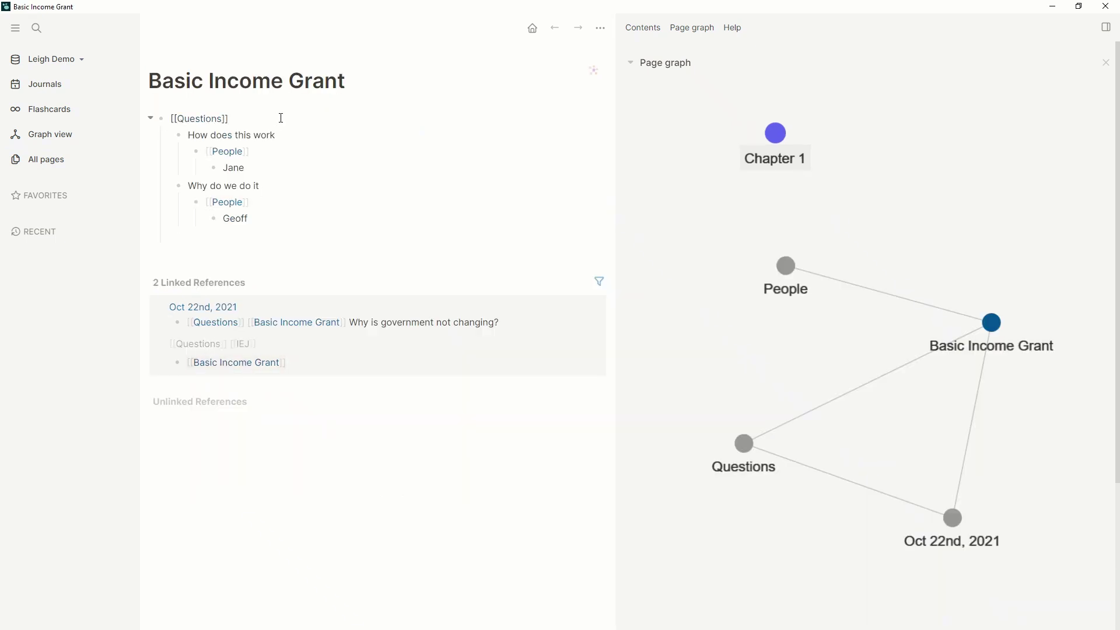
key(Return)
text(type)
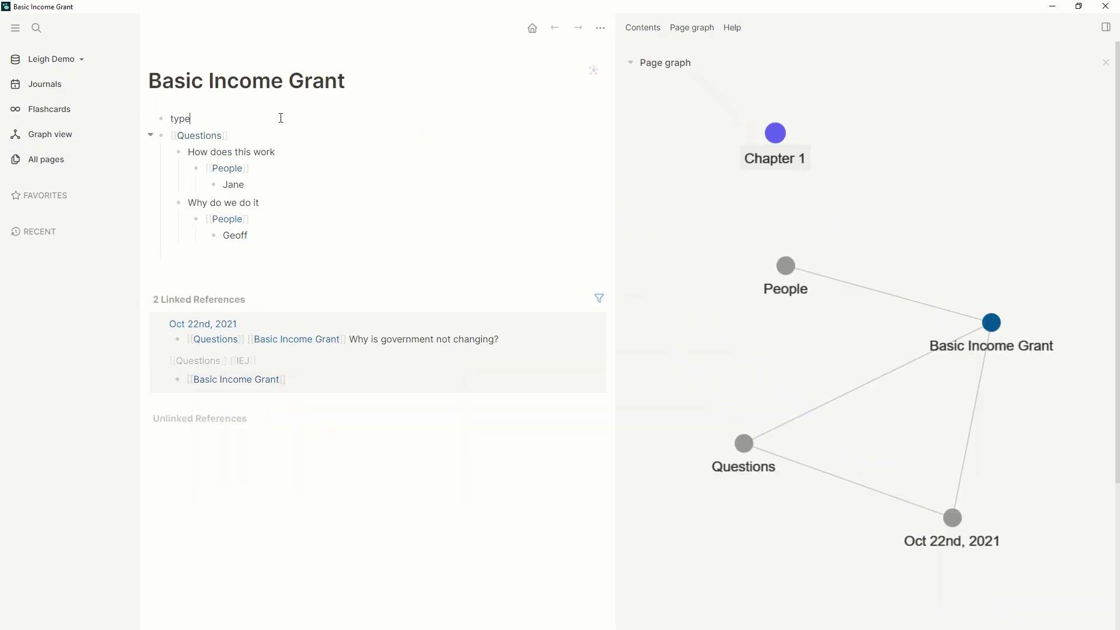
text(:: [[Project)
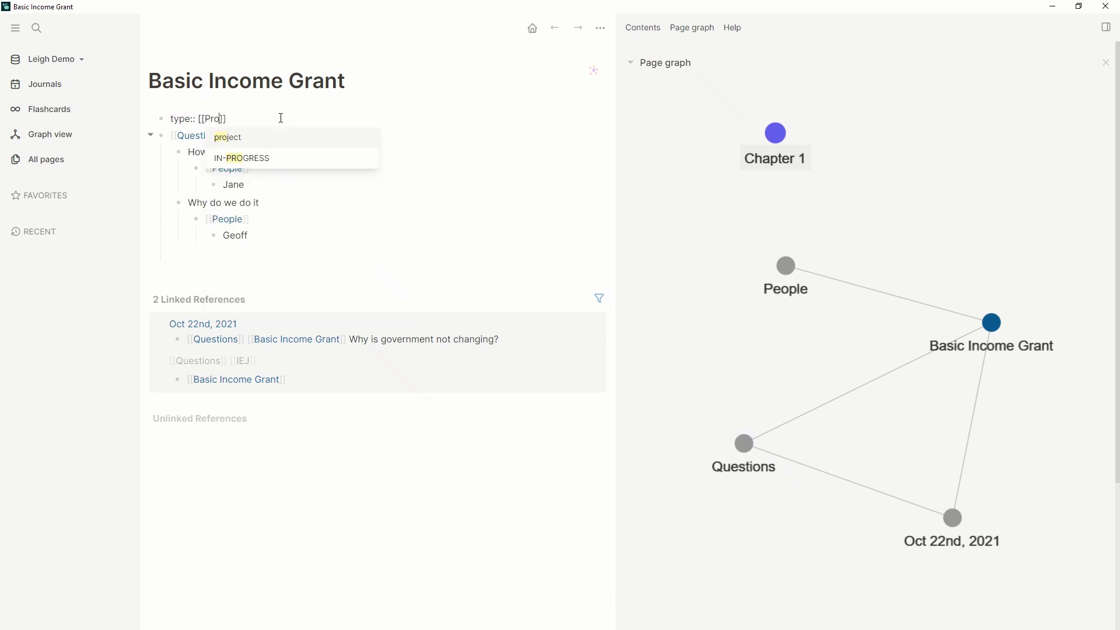
click(254, 133)
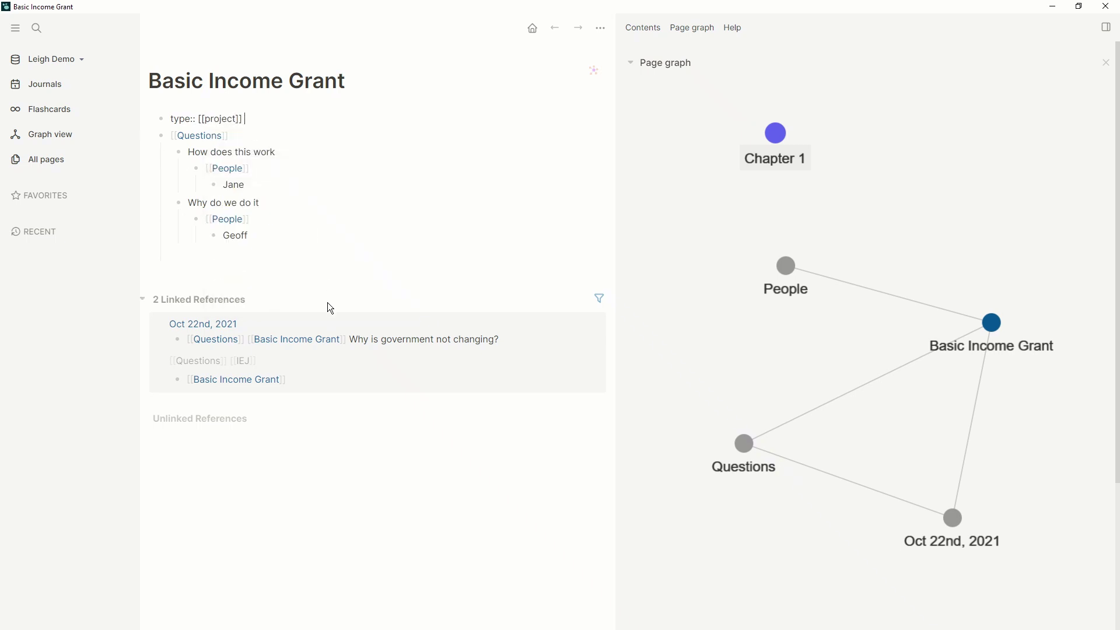
key(Escape)
click(214, 124)
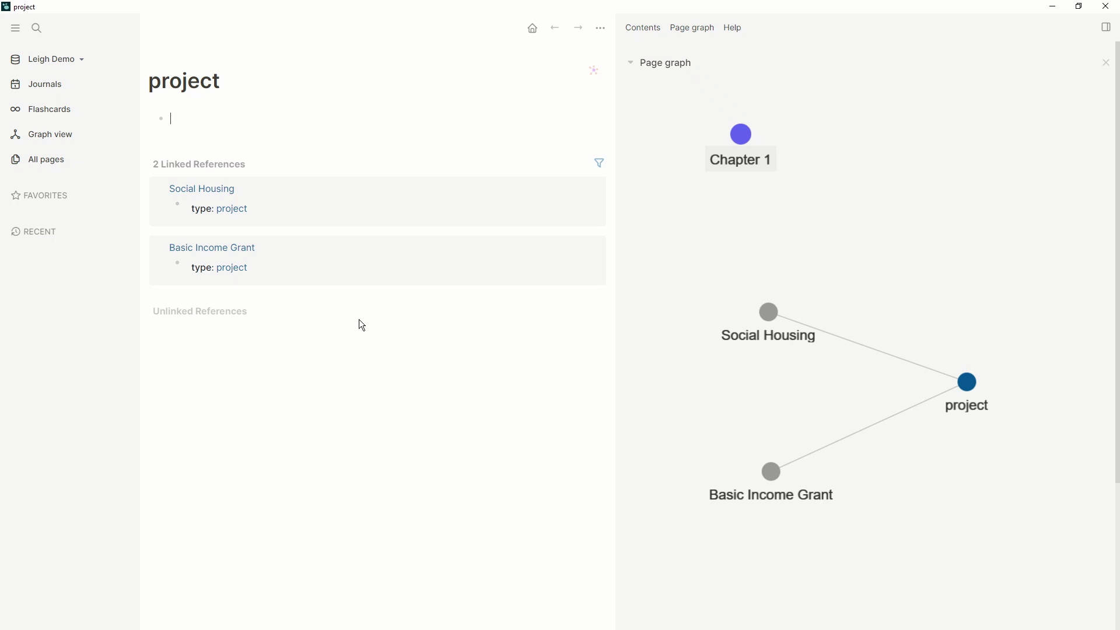
Step: Open the graph of all pages and move the project and IEJ nodes below the other nodes
click(51, 137)
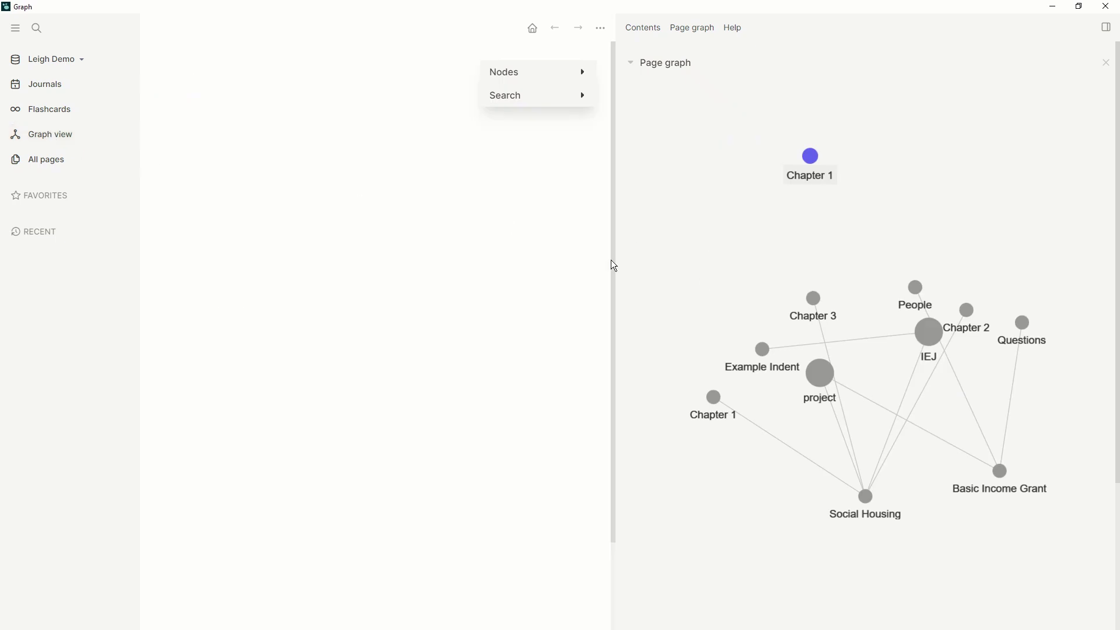
scroll(869, 368, down, 5)
scroll(909, 303, up, 4)
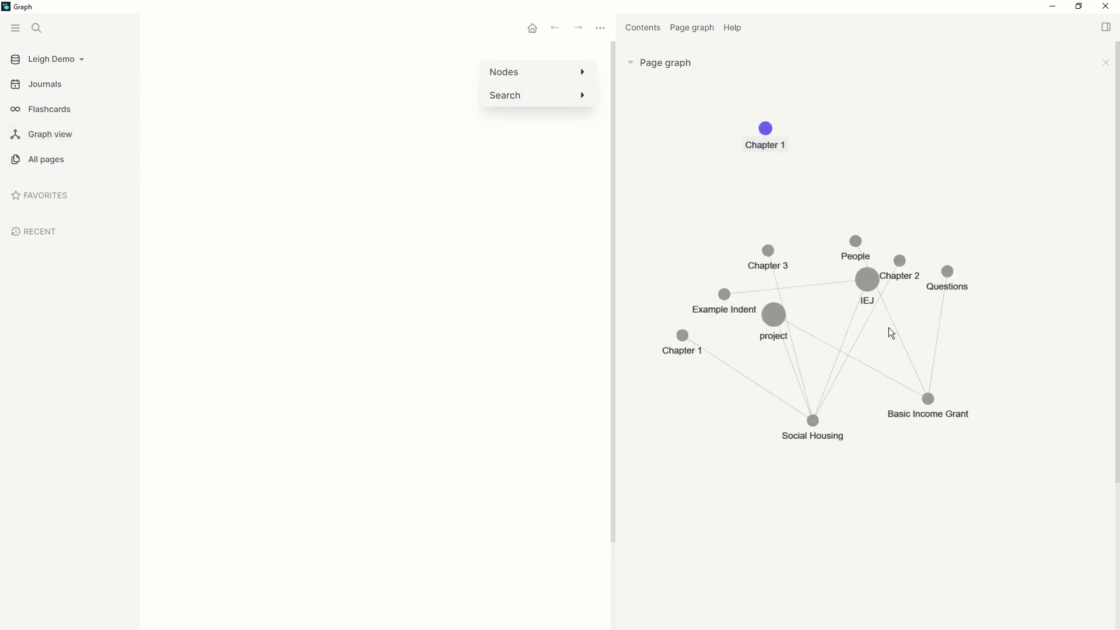
drag(787, 314, 900, 502)
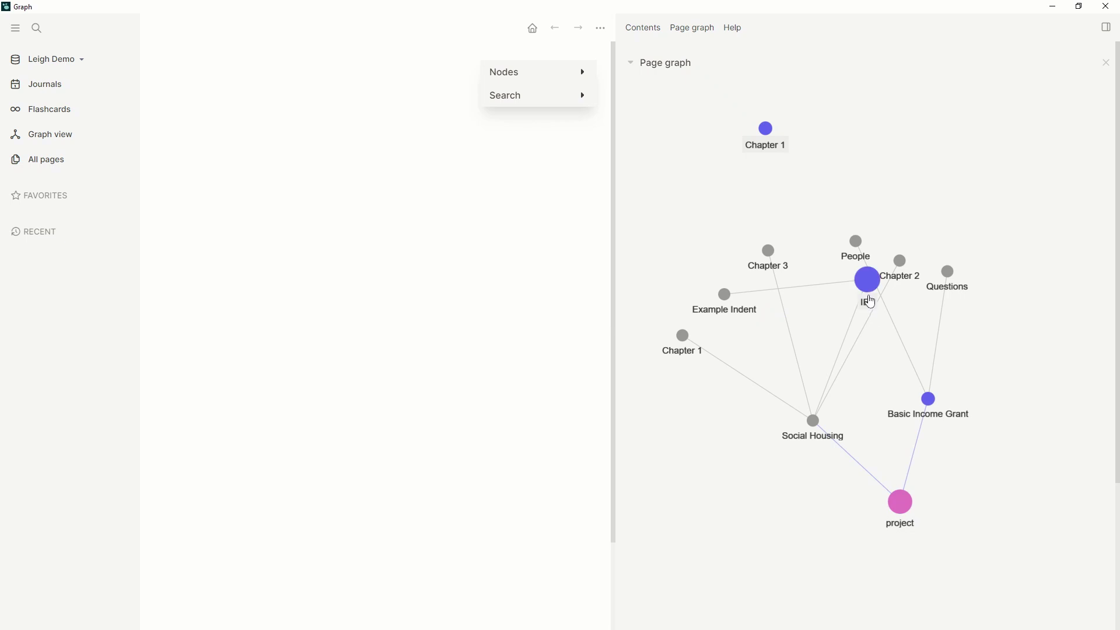
drag(867, 280, 657, 497)
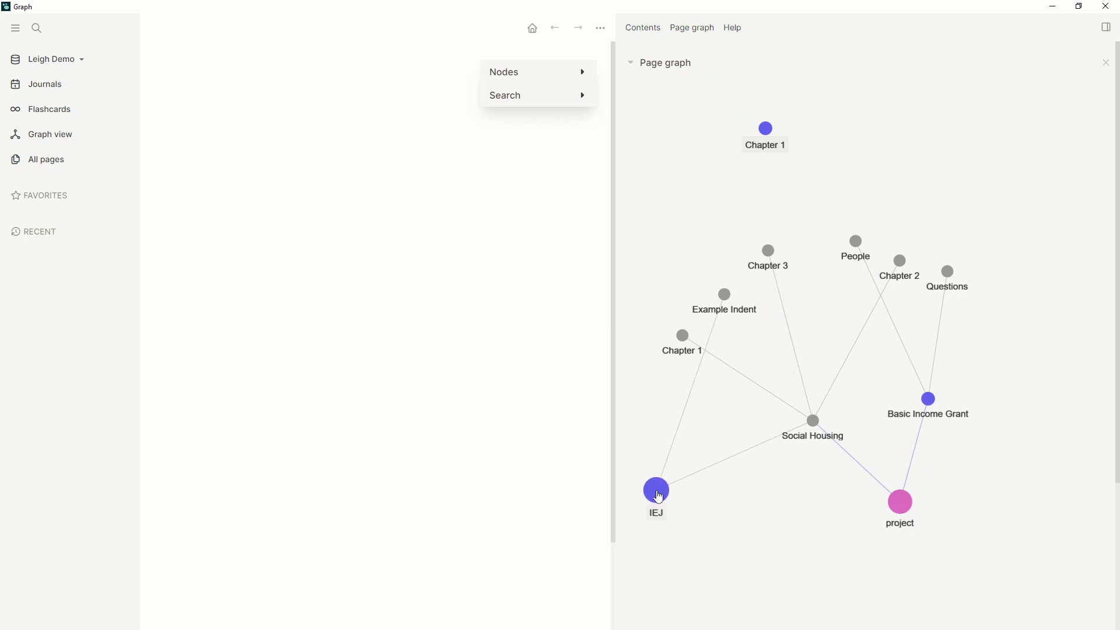
Step: Spread the People and Questions nodes out around Basic Income Grant and place Example Indent below IEJ in the graph
scroll(823, 401, down, 3)
scroll(803, 445, up, 3)
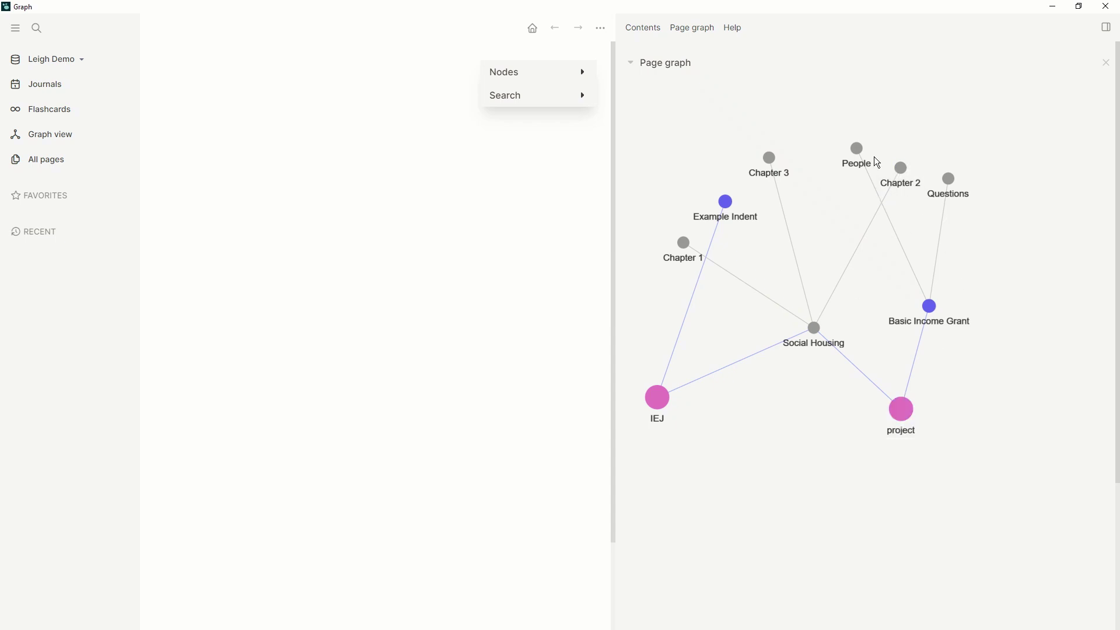
drag(859, 156, 1014, 209)
drag(950, 179, 1096, 286)
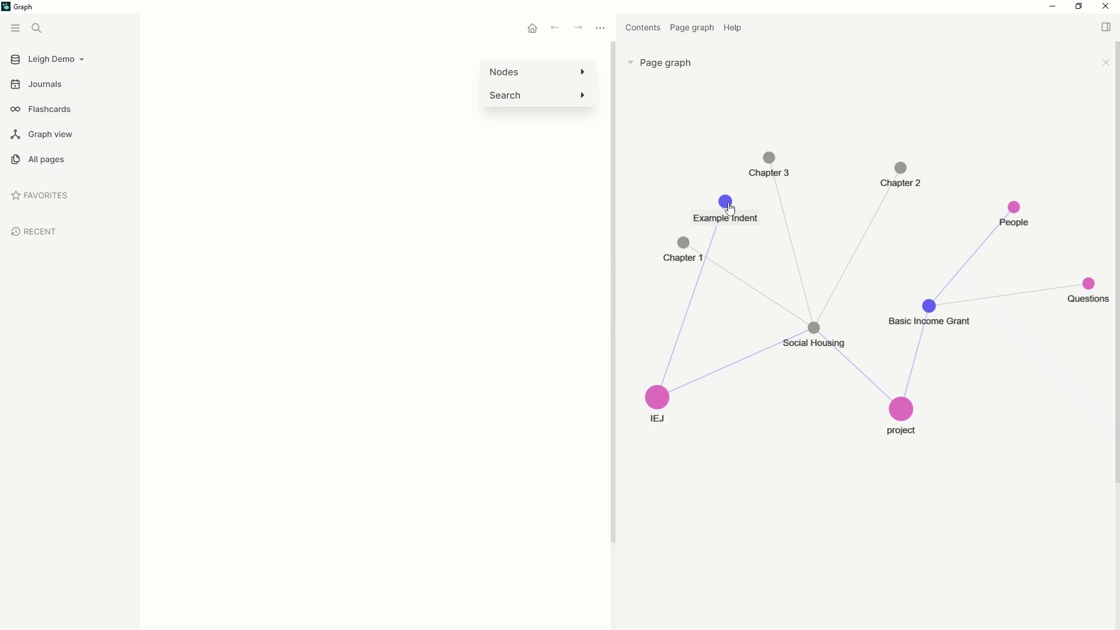
drag(726, 217, 699, 467)
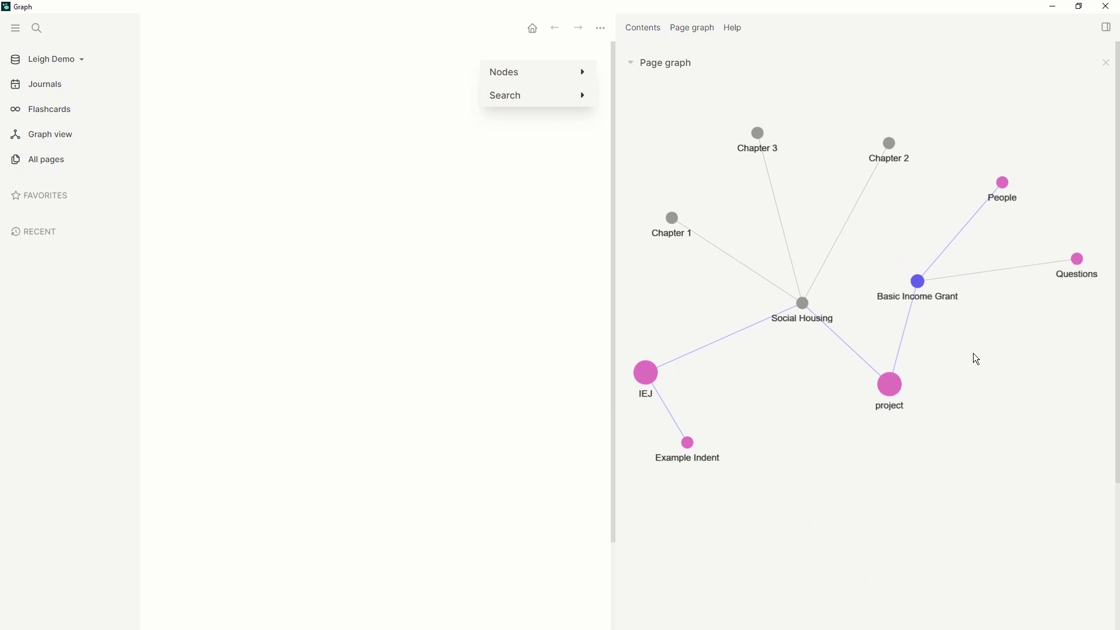
Step: Open the Social Housing page from the graph and delete its type:: [[project]] property block
click(808, 309)
click(289, 121)
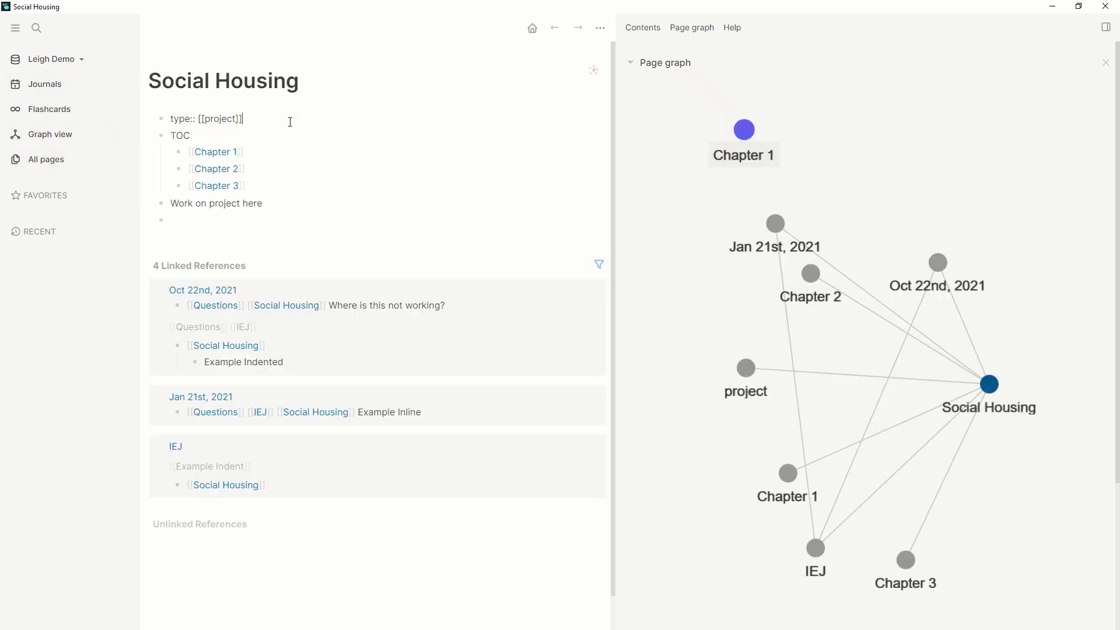
key(Escape)
key(BackSpace)
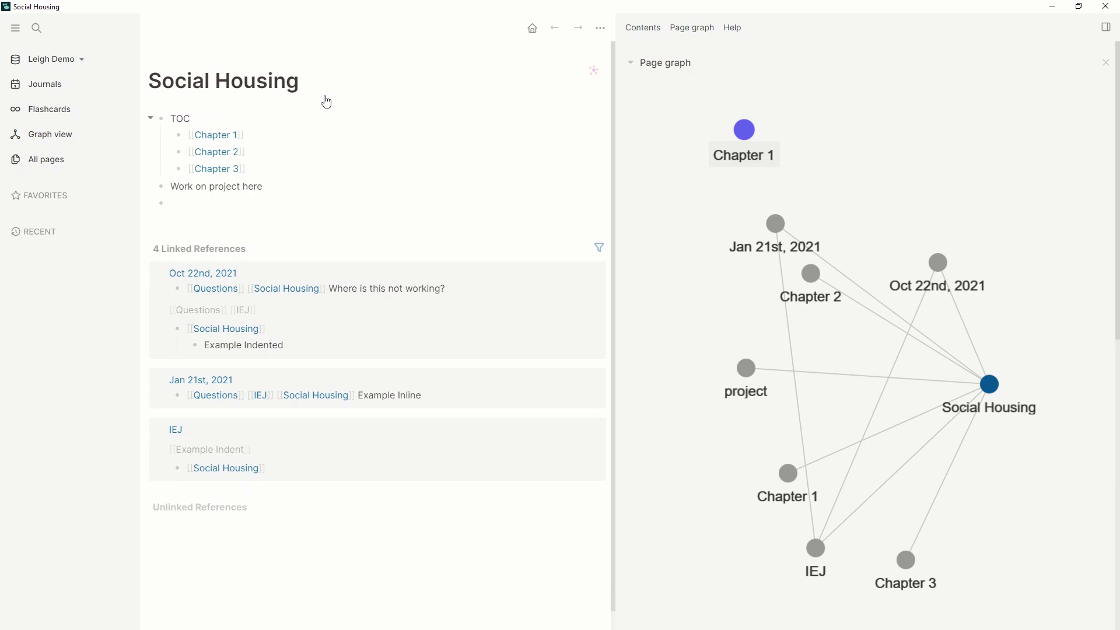
Step: Rename the Social Housing page to "project/Social Housing"
click(353, 75)
key(Home)
text(/)
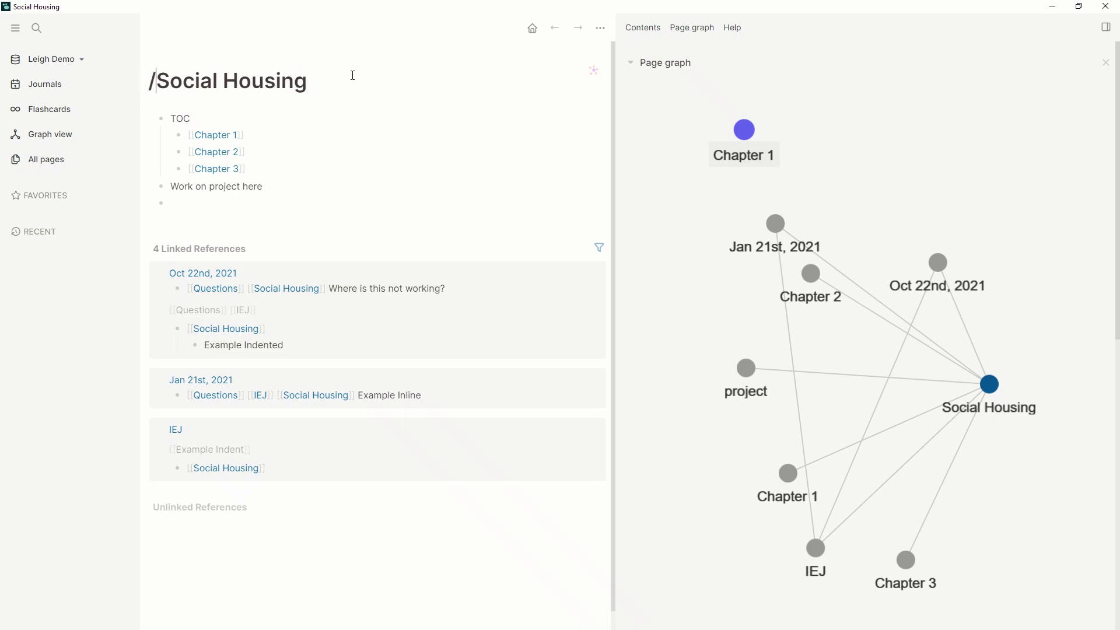
text(Proje)
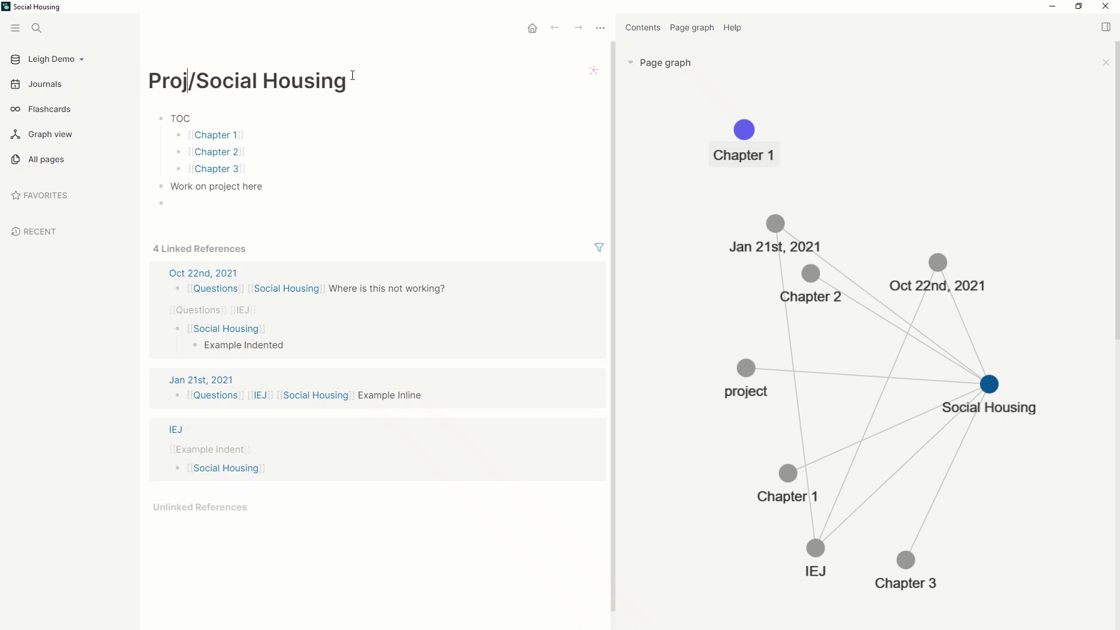
key(BackSpace)
key(BackSpace)
key(BackSpace)
key(BackSpace)
key(BackSpace)
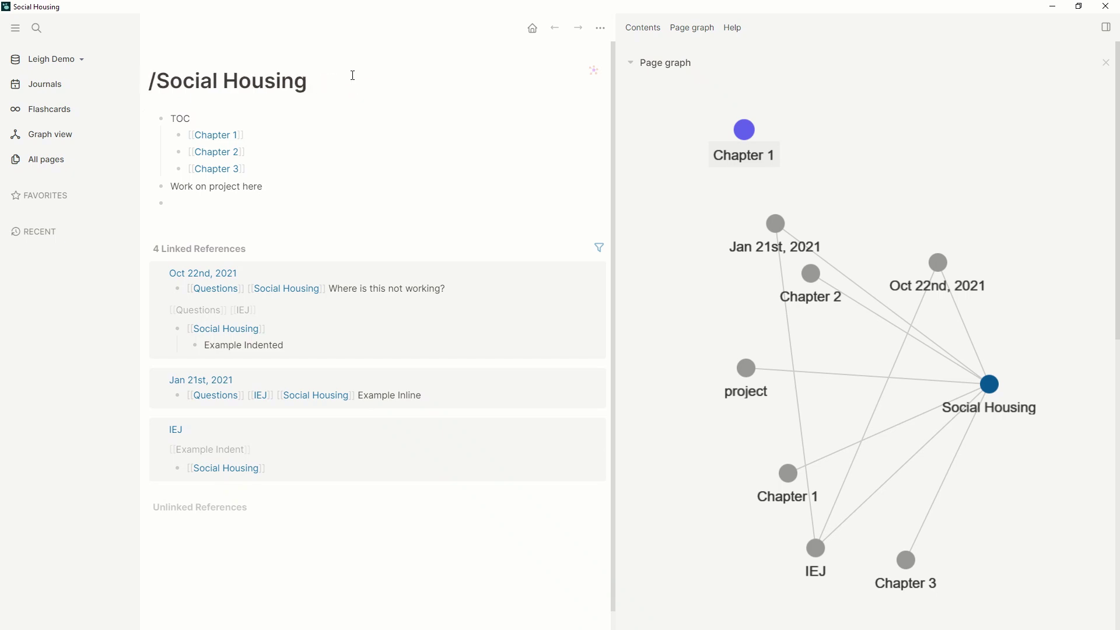
text(P)
key(BackSpace)
text(project)
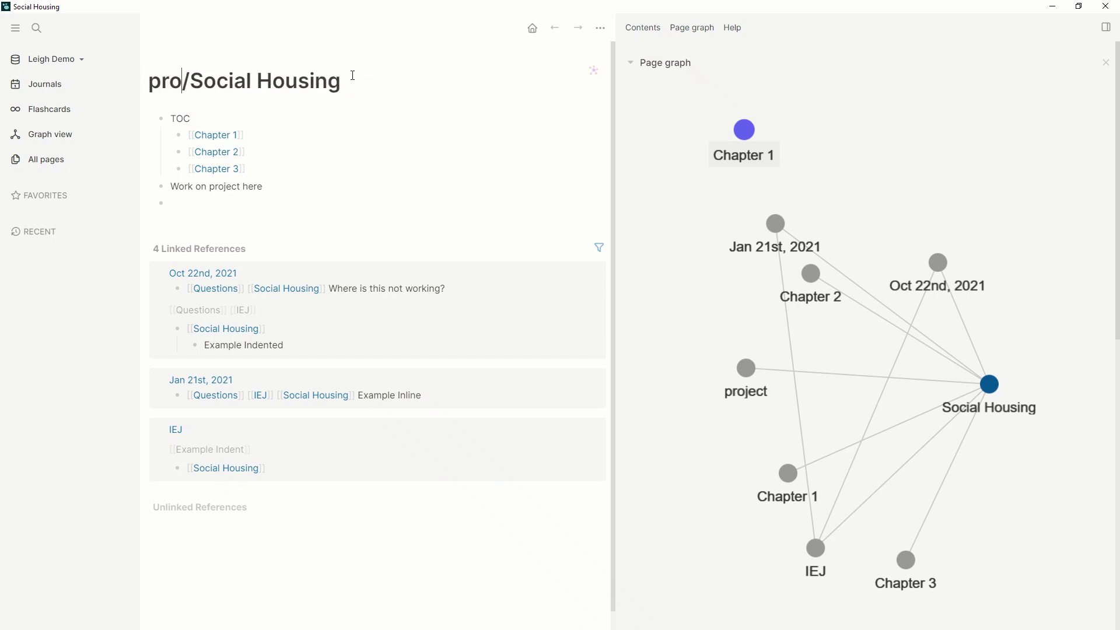
key(Return)
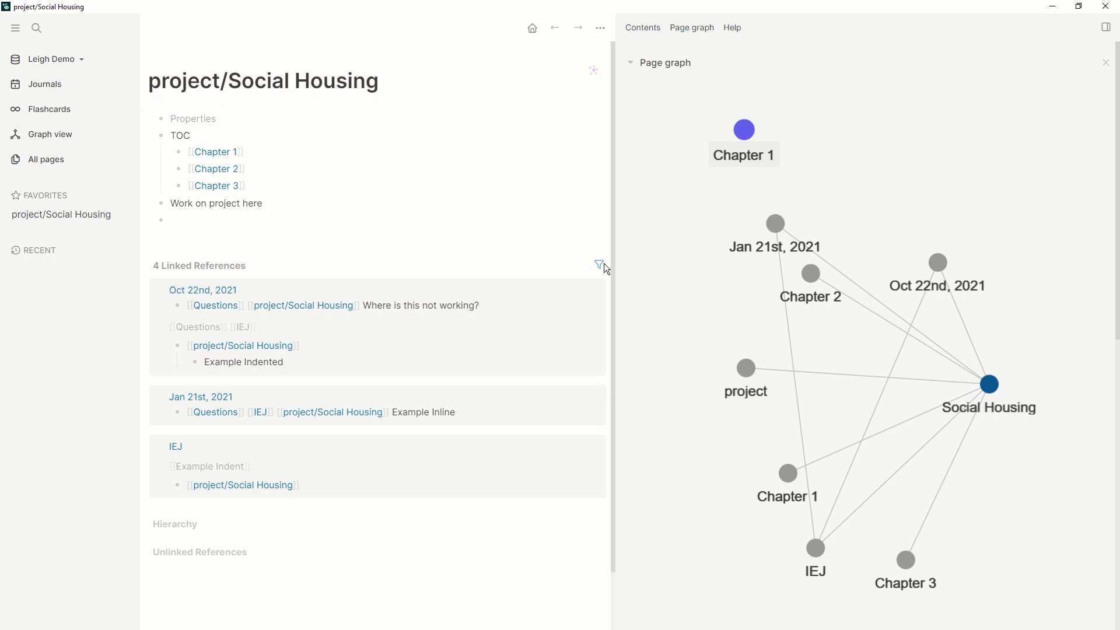
Step: Open the Basic Income Grant page and delete its type:: project property block
key(ctrl+k)
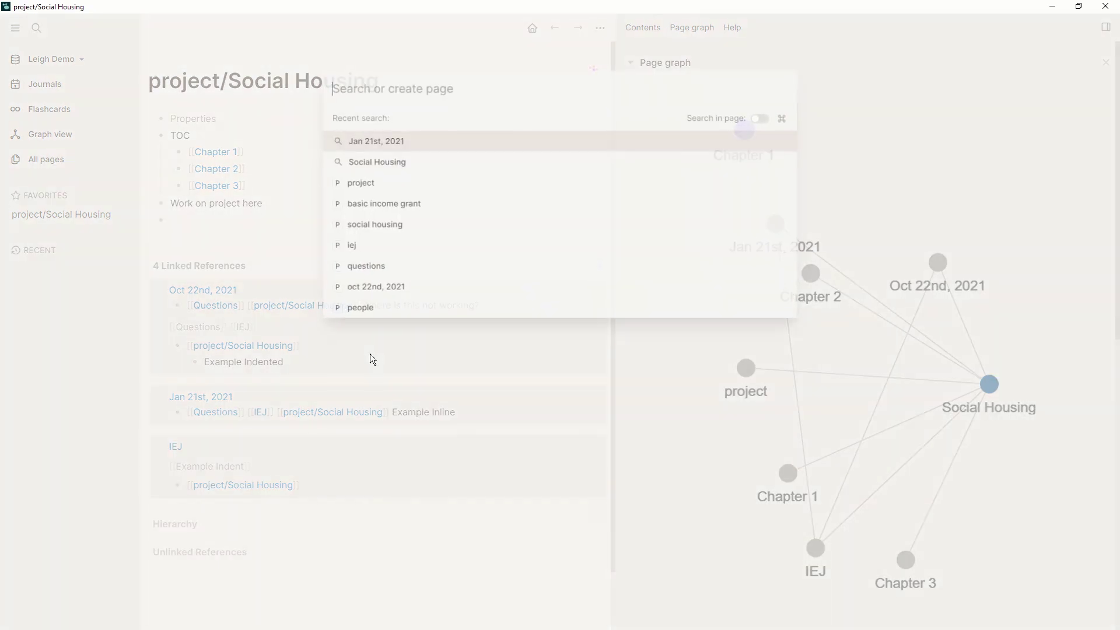
text(Bi)
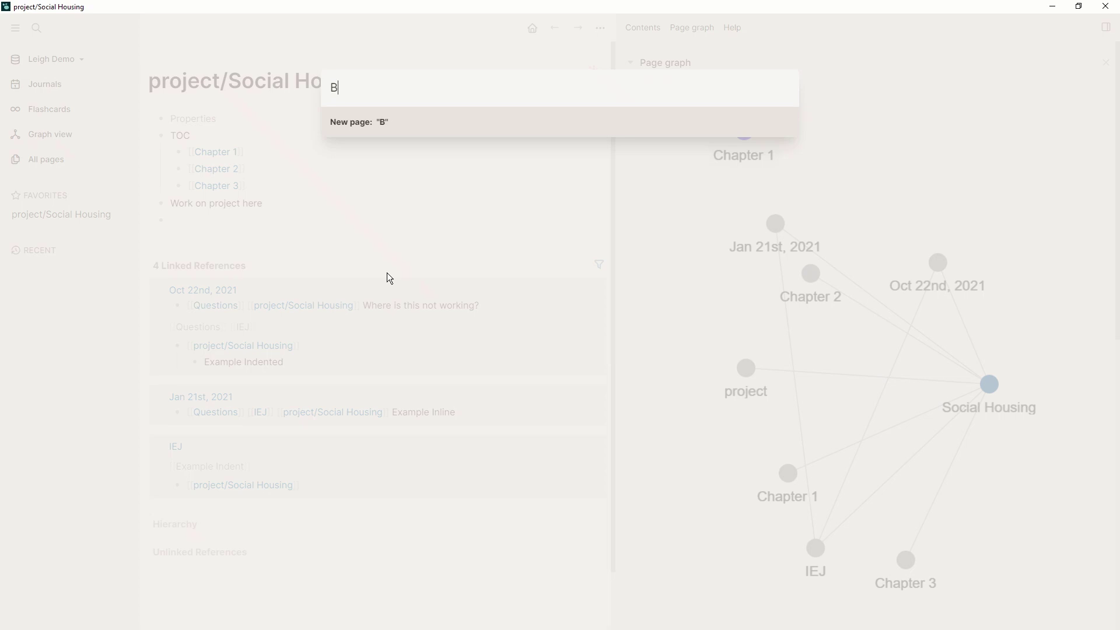
click(436, 158)
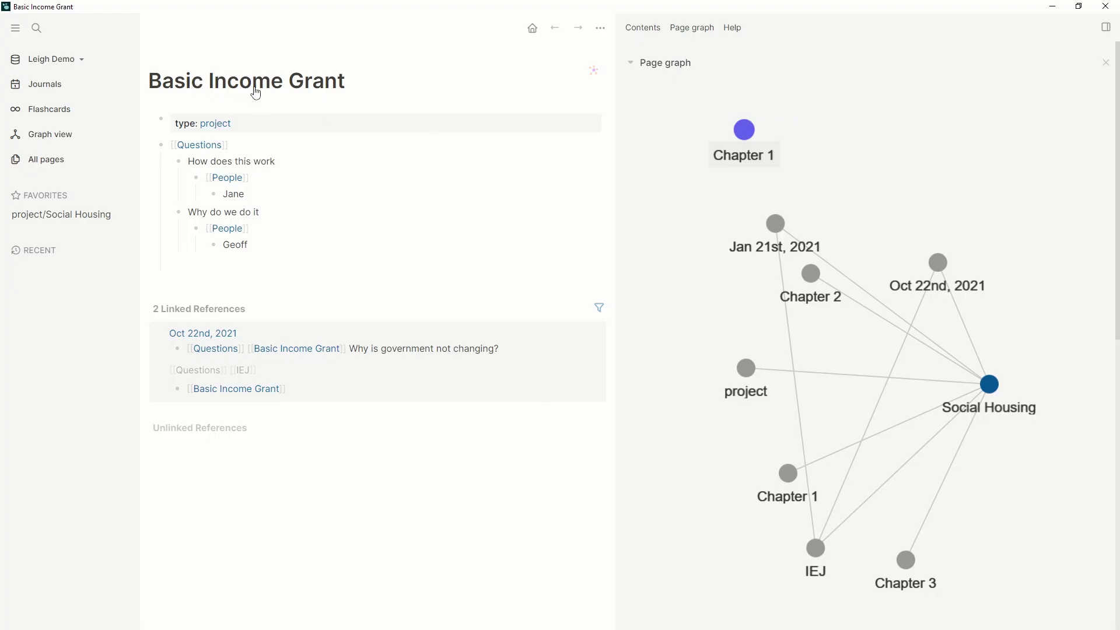
click(254, 123)
key(Escape)
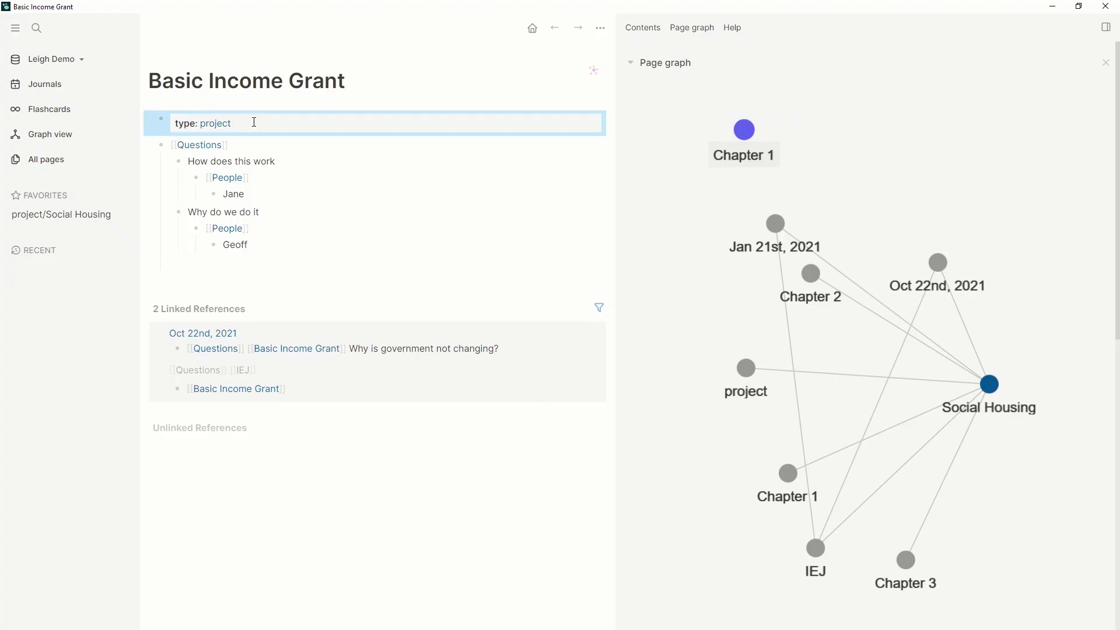
key(BackSpace)
Step: Rename the Basic Income Grant page to "project/Basic Income Grant"
click(254, 89)
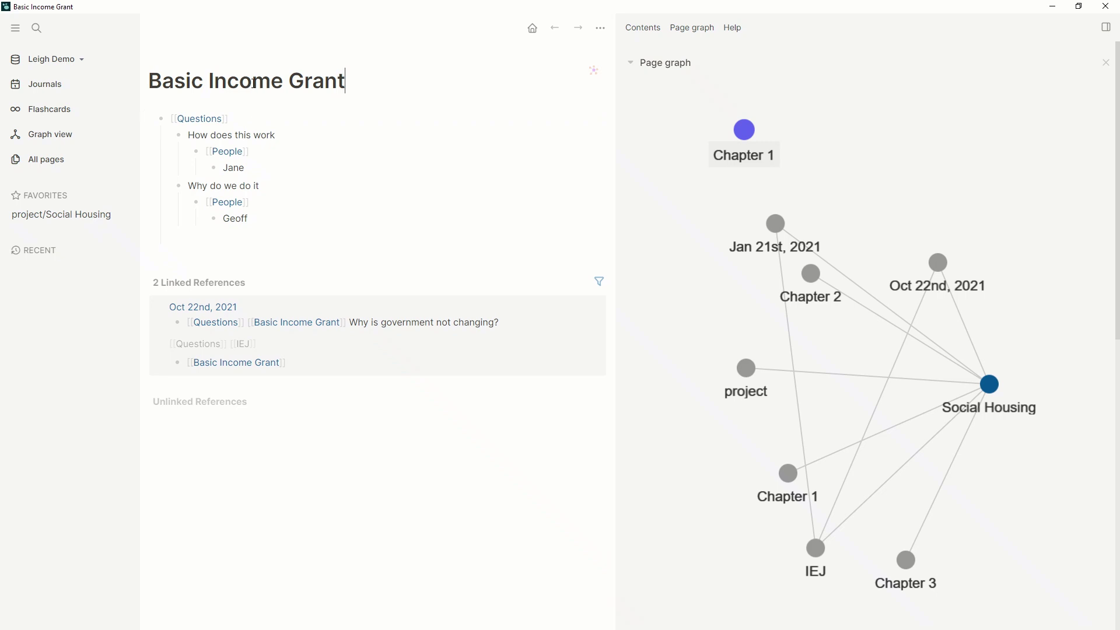
text(project)
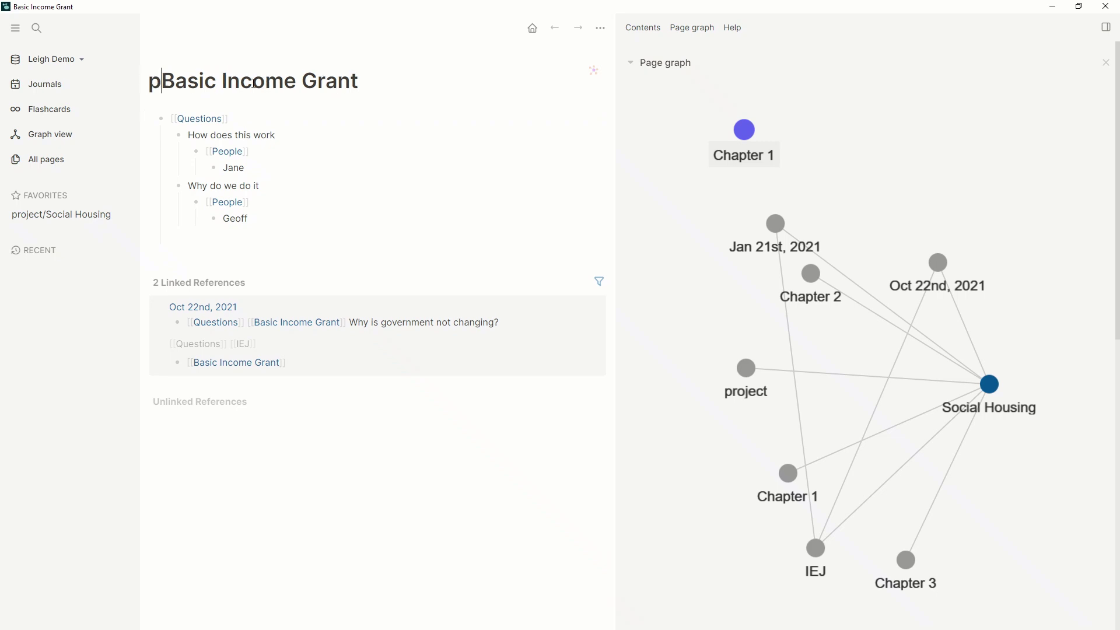
text(/)
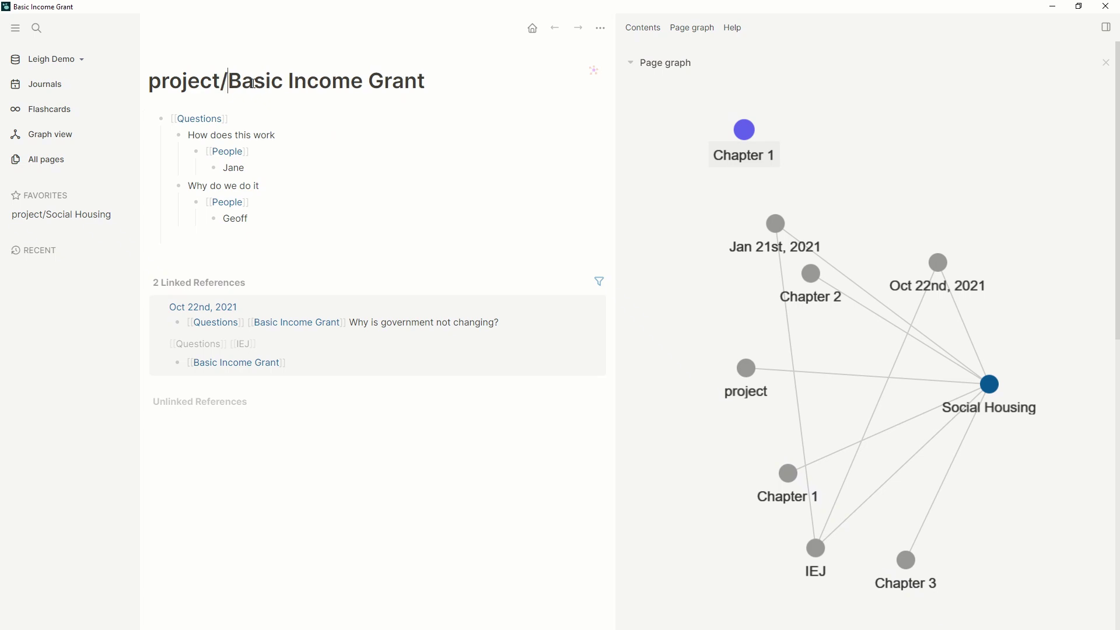
click(353, 501)
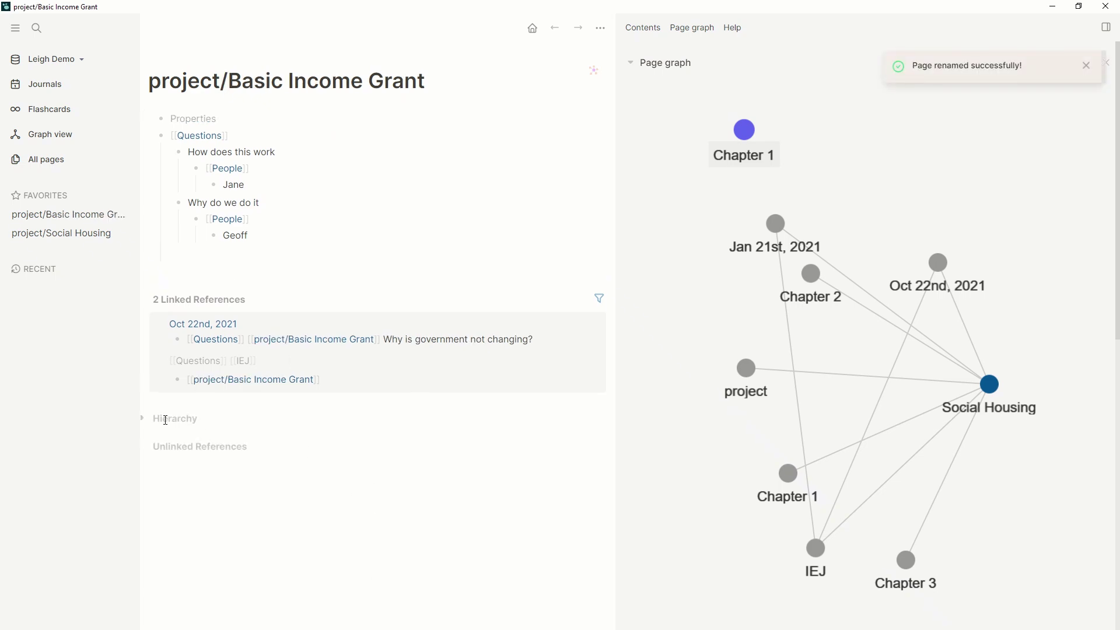
Step: Follow the page's hierarchy to its parent project page and expand the hierarchy there to view the namespaced pages
click(143, 419)
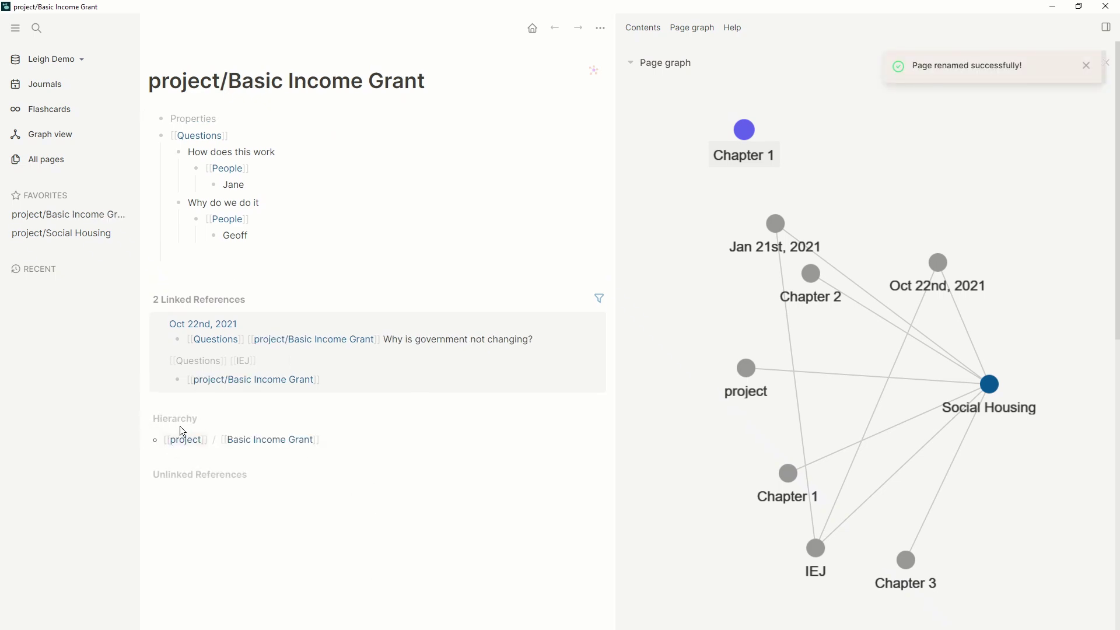
click(145, 420)
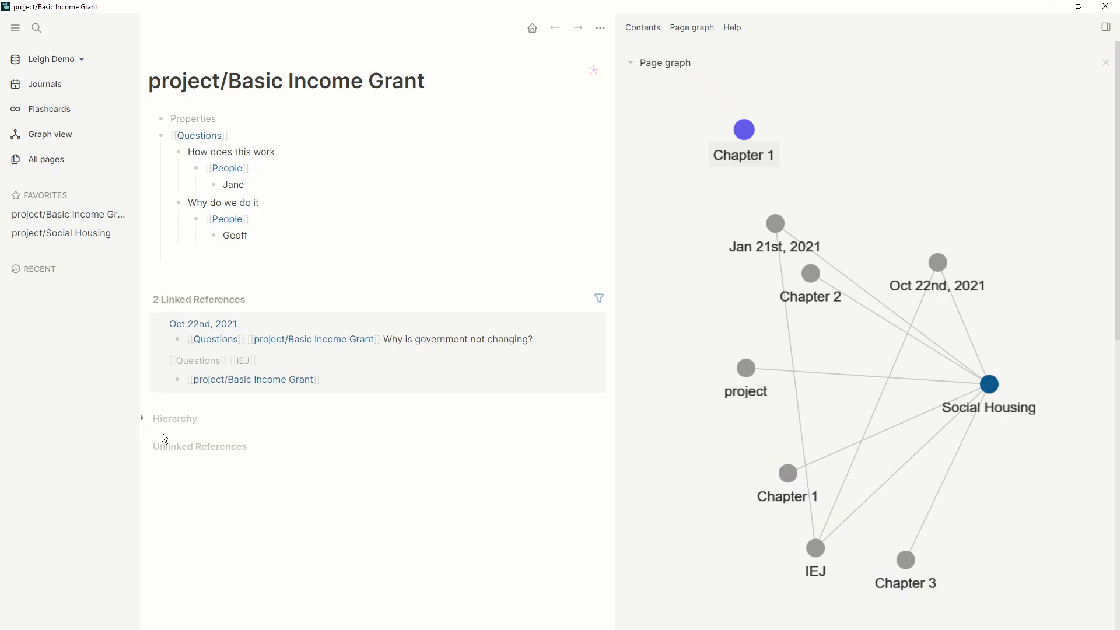
click(143, 298)
click(148, 330)
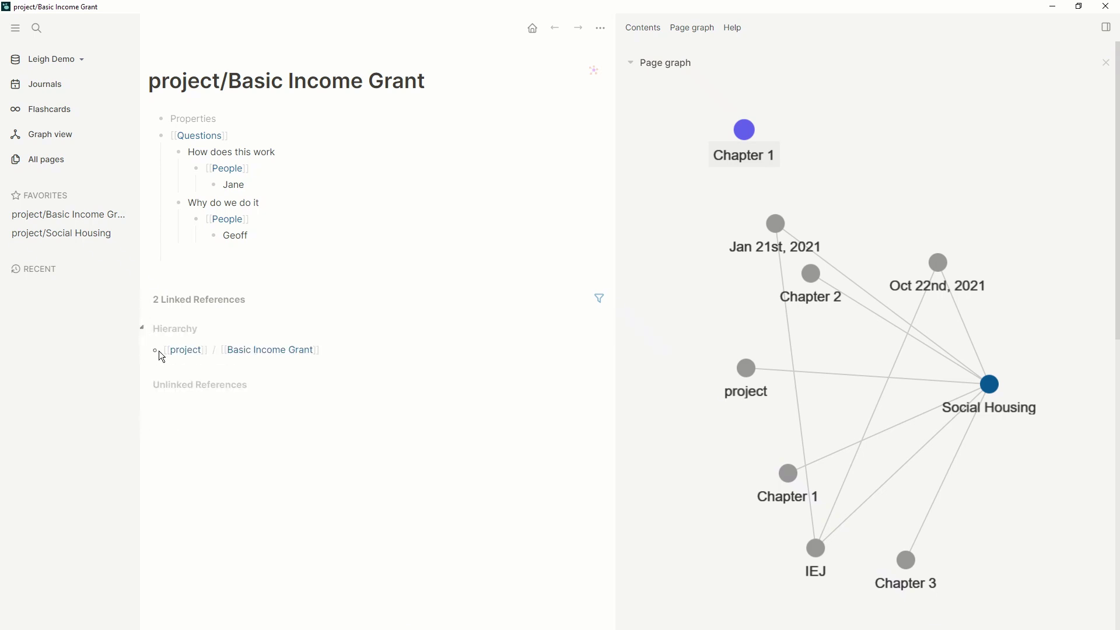
click(182, 351)
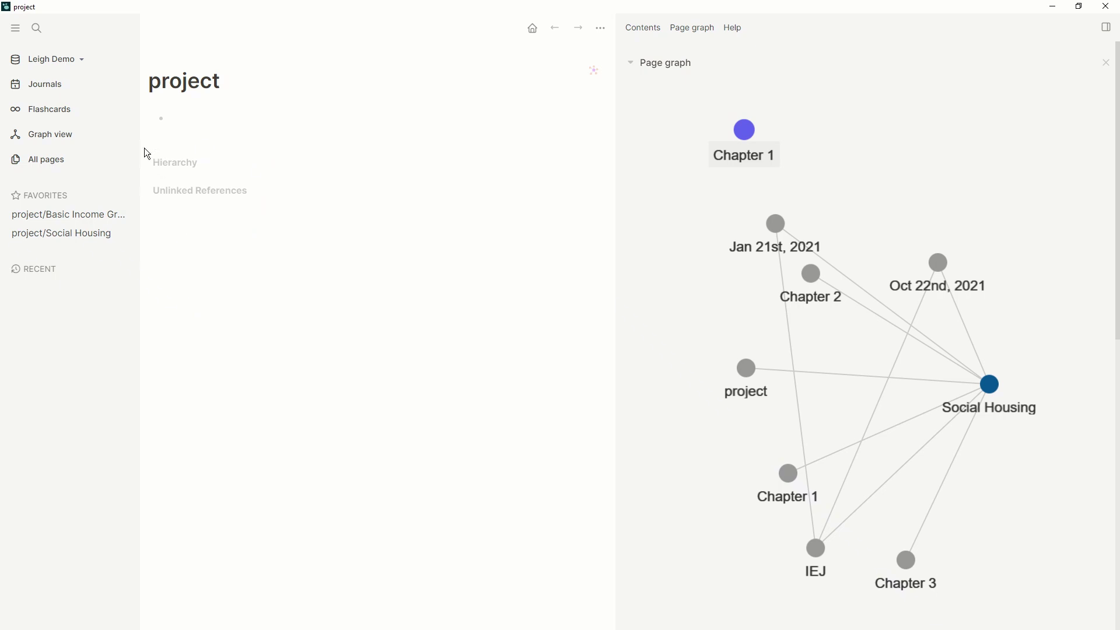
click(143, 163)
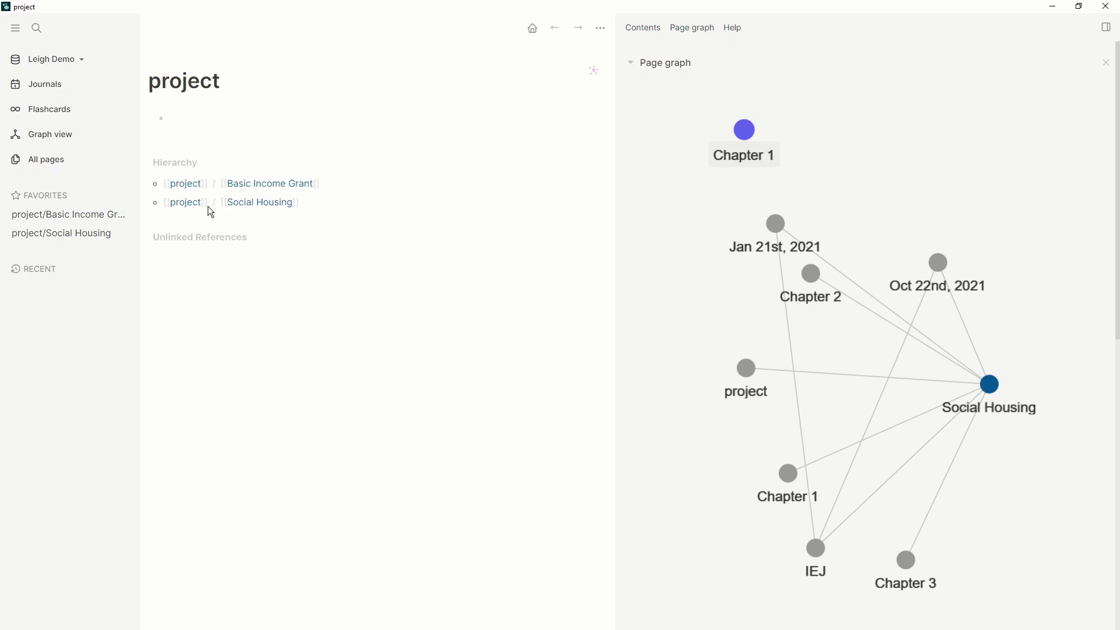
Step: Open the graph of all pages and close the Page graph and Jan 21st, 2021 items beside it
click(54, 144)
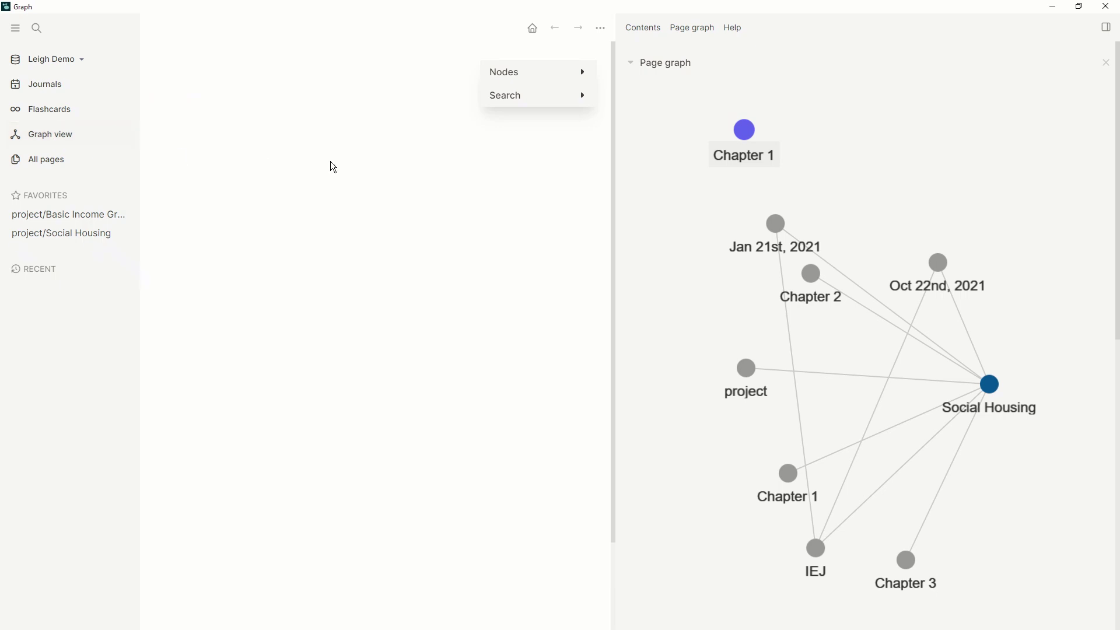
click(1108, 66)
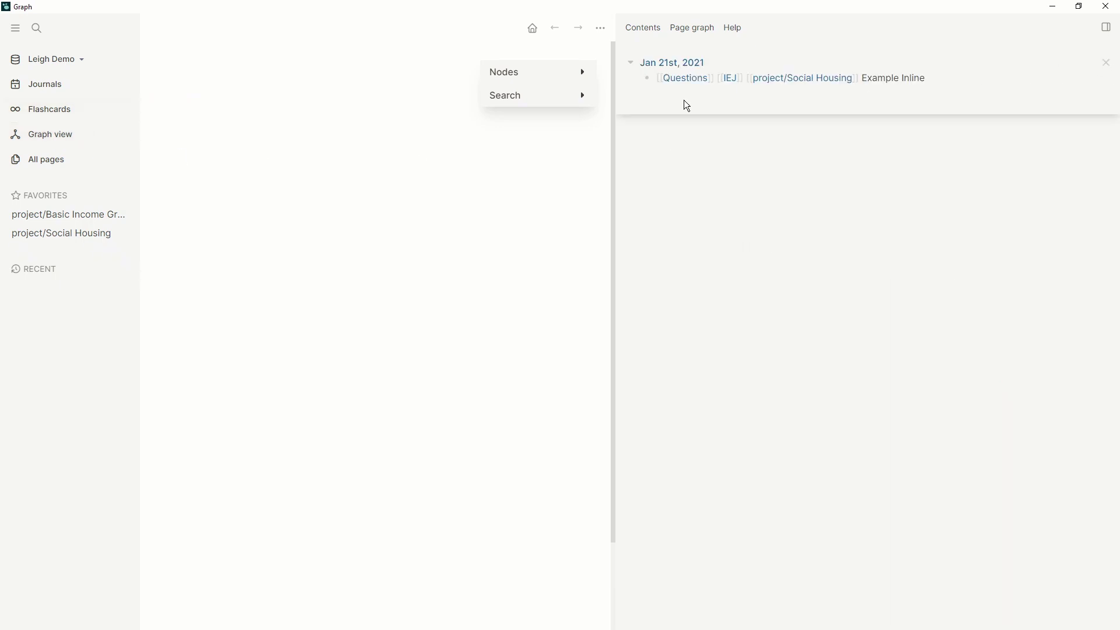
click(1106, 64)
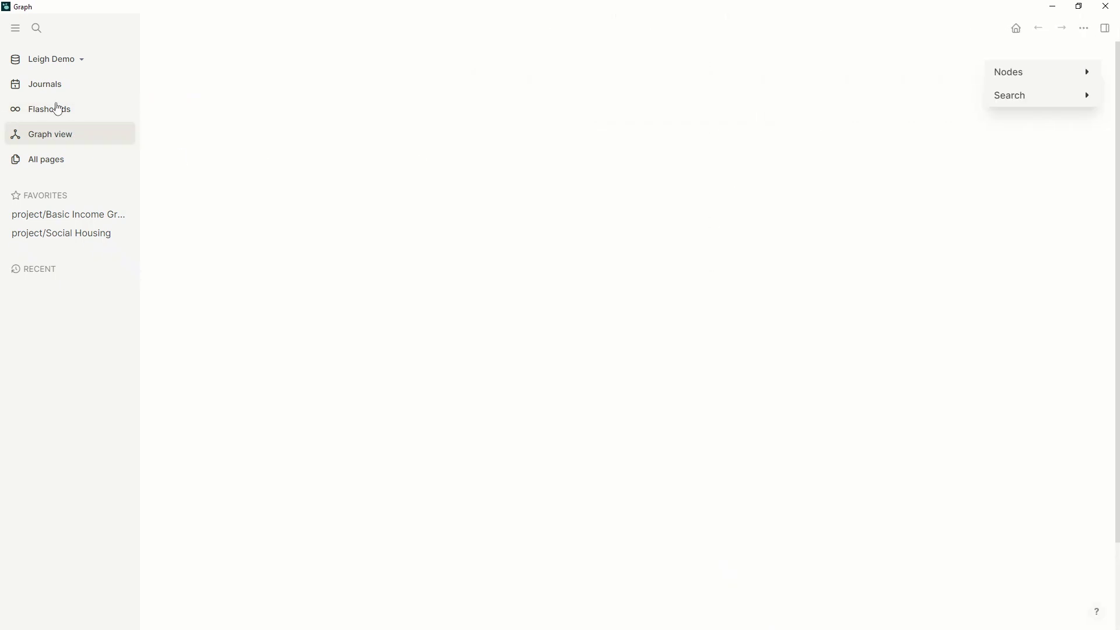
Step: Reload the Leigh Demo graph's data so the renamed project pages are picked up
click(69, 61)
click(85, 289)
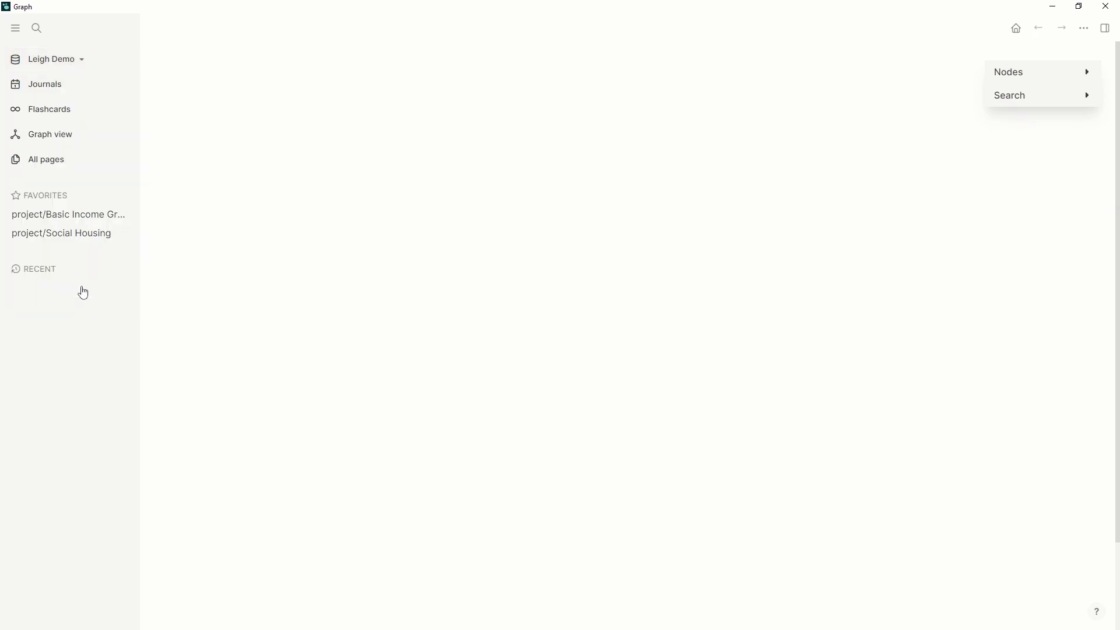
click(354, 140)
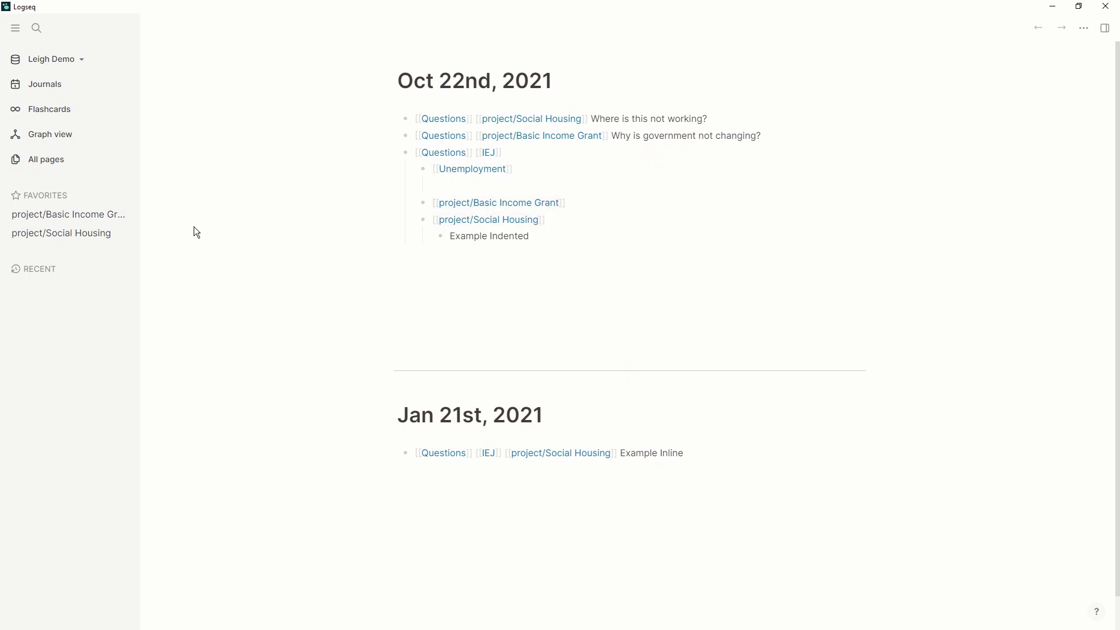
Step: Open the project page from the graph of all pages to check its linked references, and return to the graph
click(66, 143)
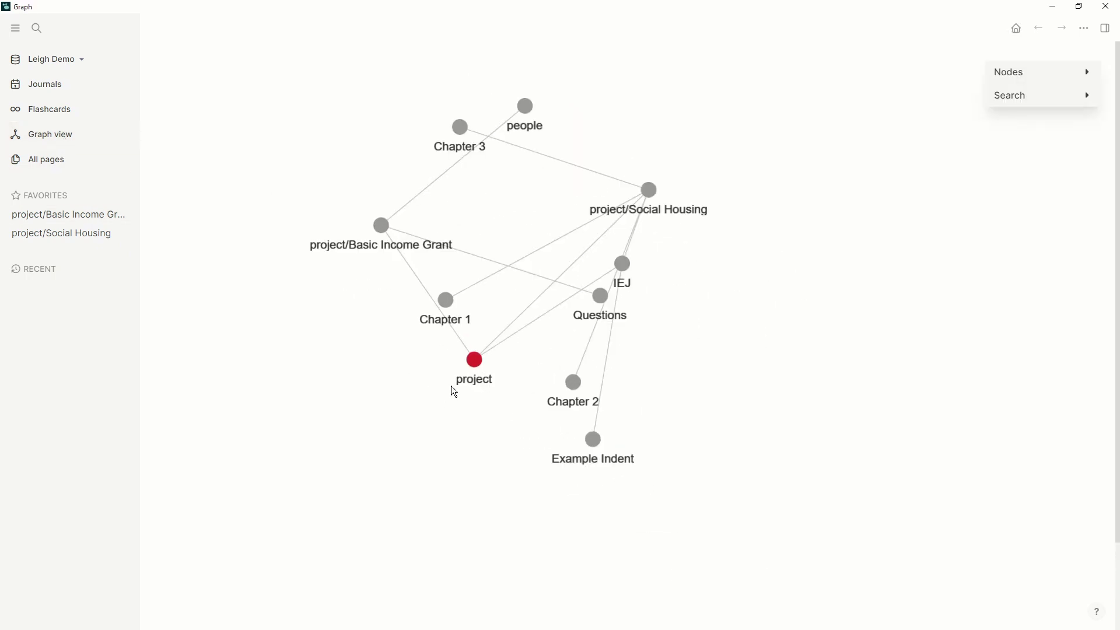
click(474, 361)
click(483, 372)
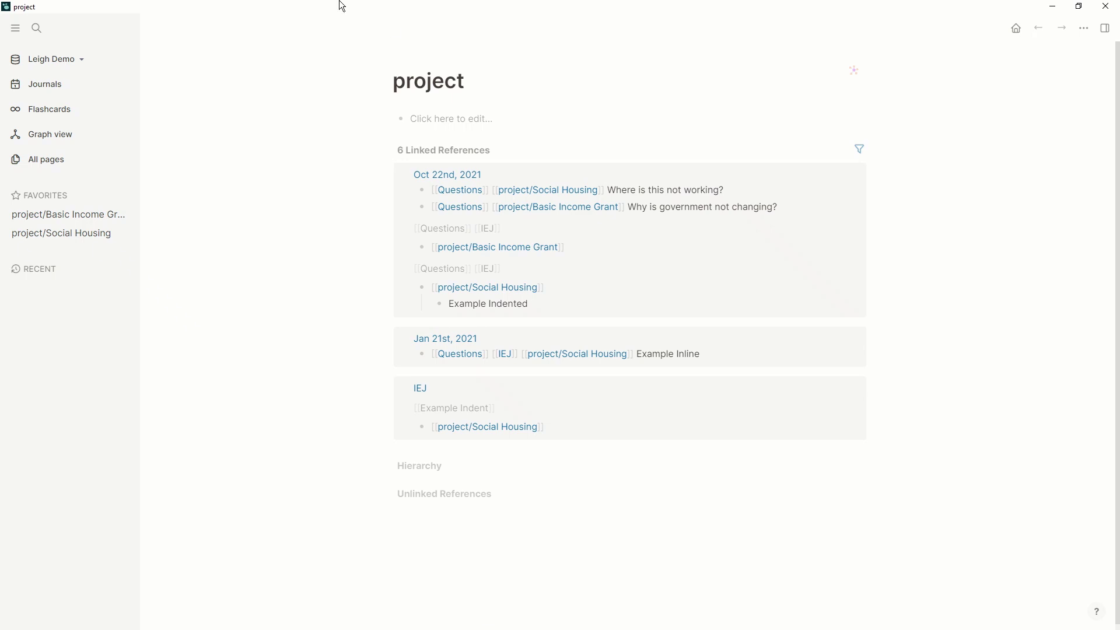
click(78, 124)
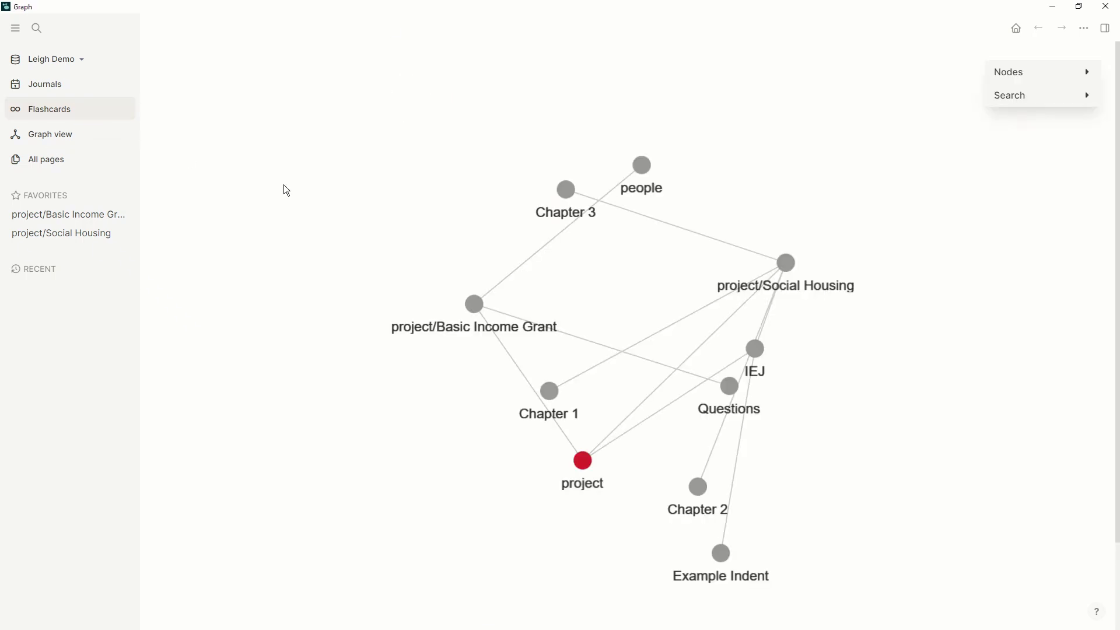